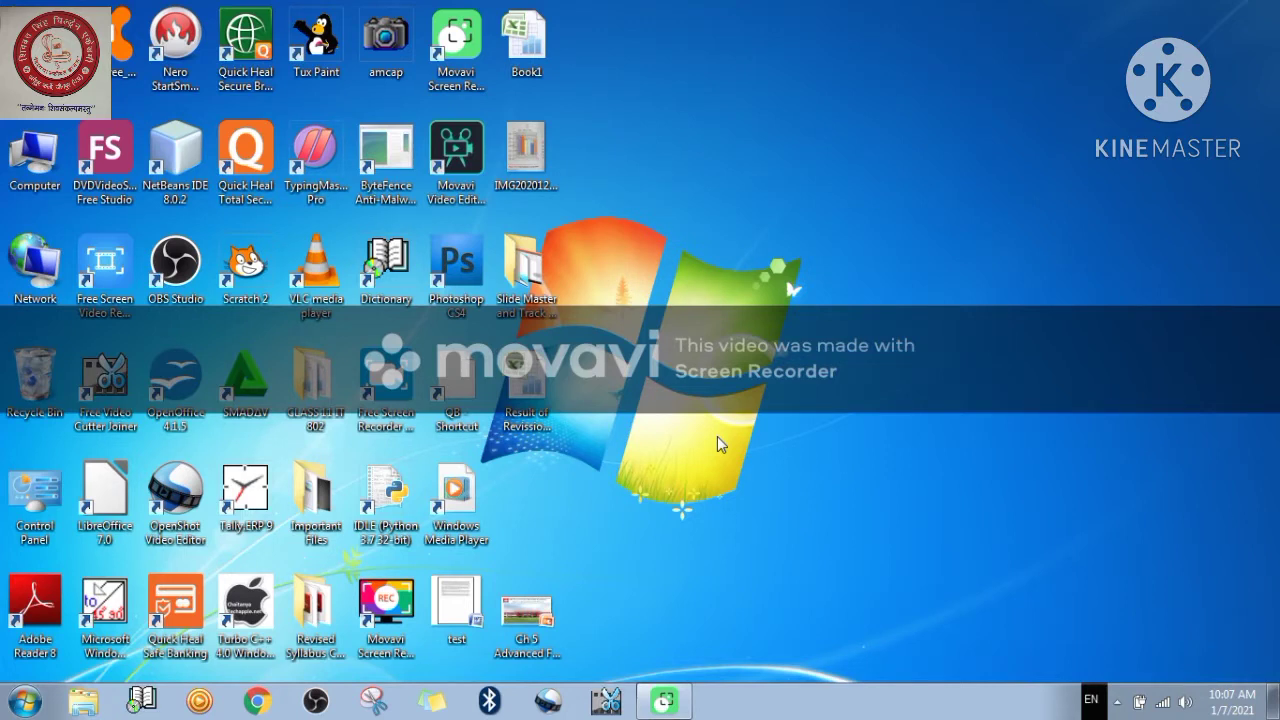
Open the Book1 workbook from the desktop and maximize its window.
{"action": "double_click", "coordinate": [537, 66]}
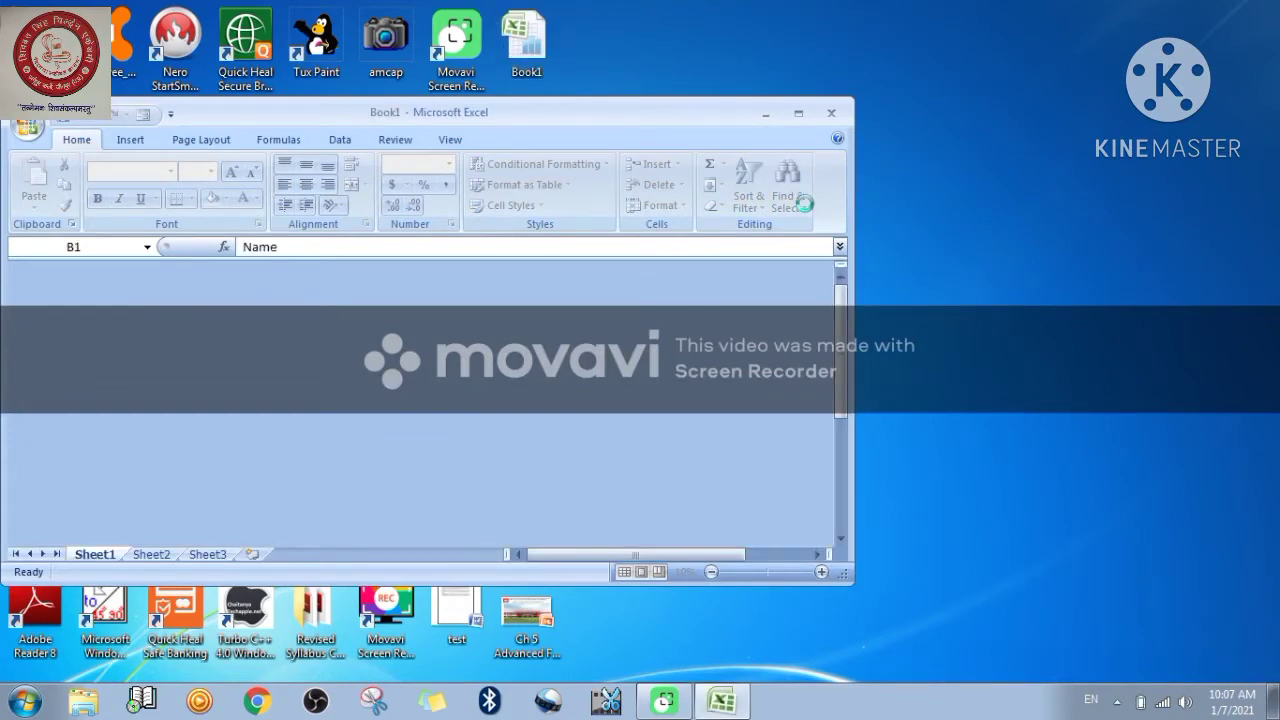
{"action": "left_click", "coordinate": [800, 114]}
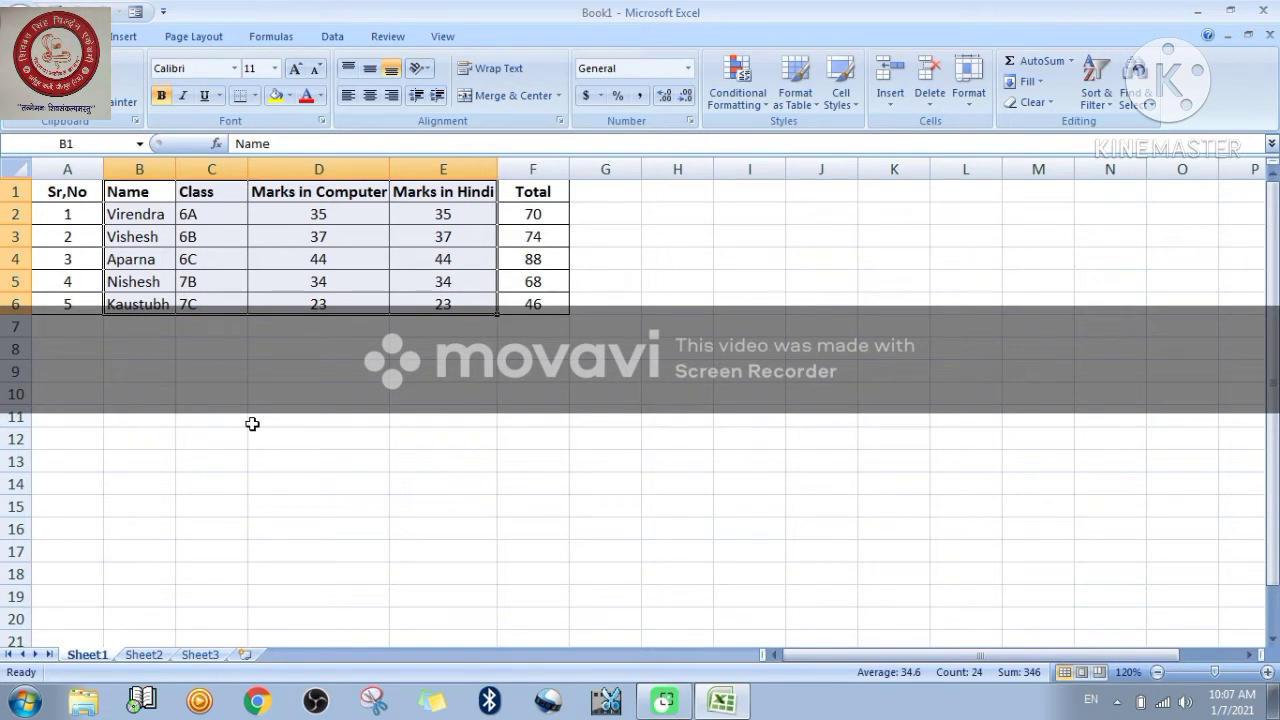
Review the marks table column by column, from Sr,No through Name, Class, Marks in Computer and Marks in Hindi to Total.
{"action": "left_click", "coordinate": [69, 169]}
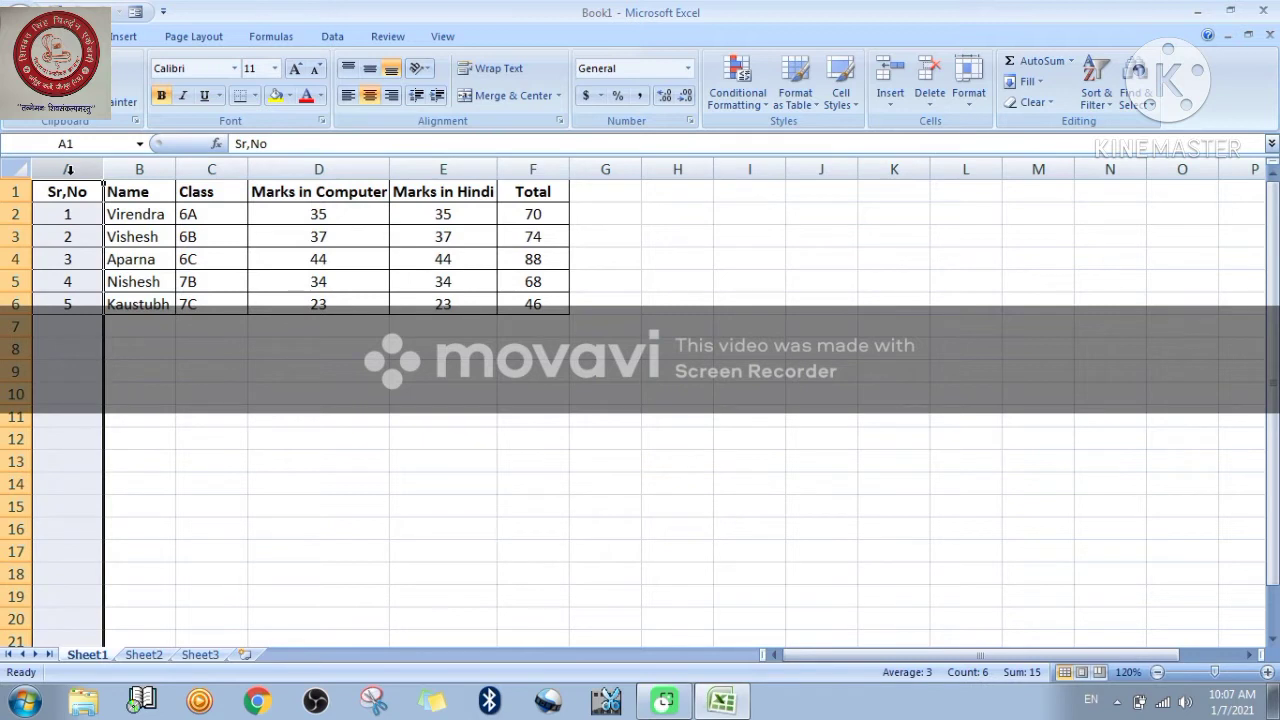
{"action": "left_click", "coordinate": [136, 169]}
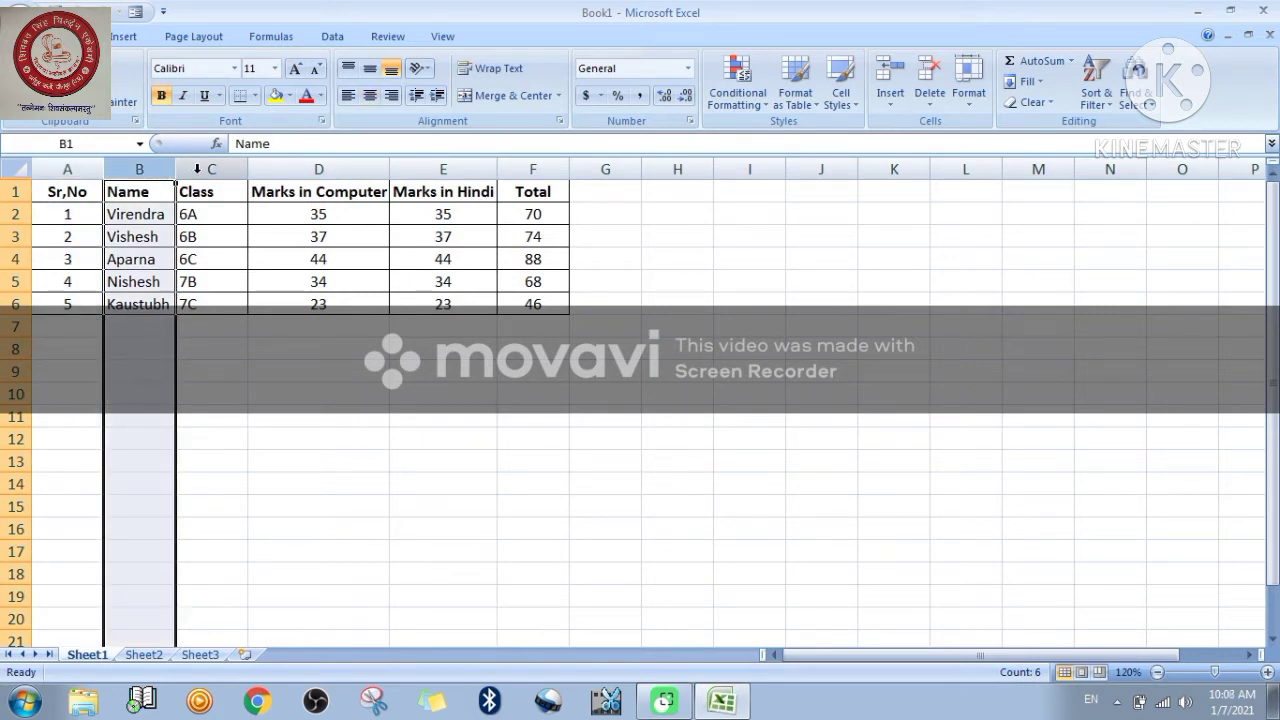
{"action": "left_click", "coordinate": [194, 169]}
{"action": "left_click", "coordinate": [298, 169]}
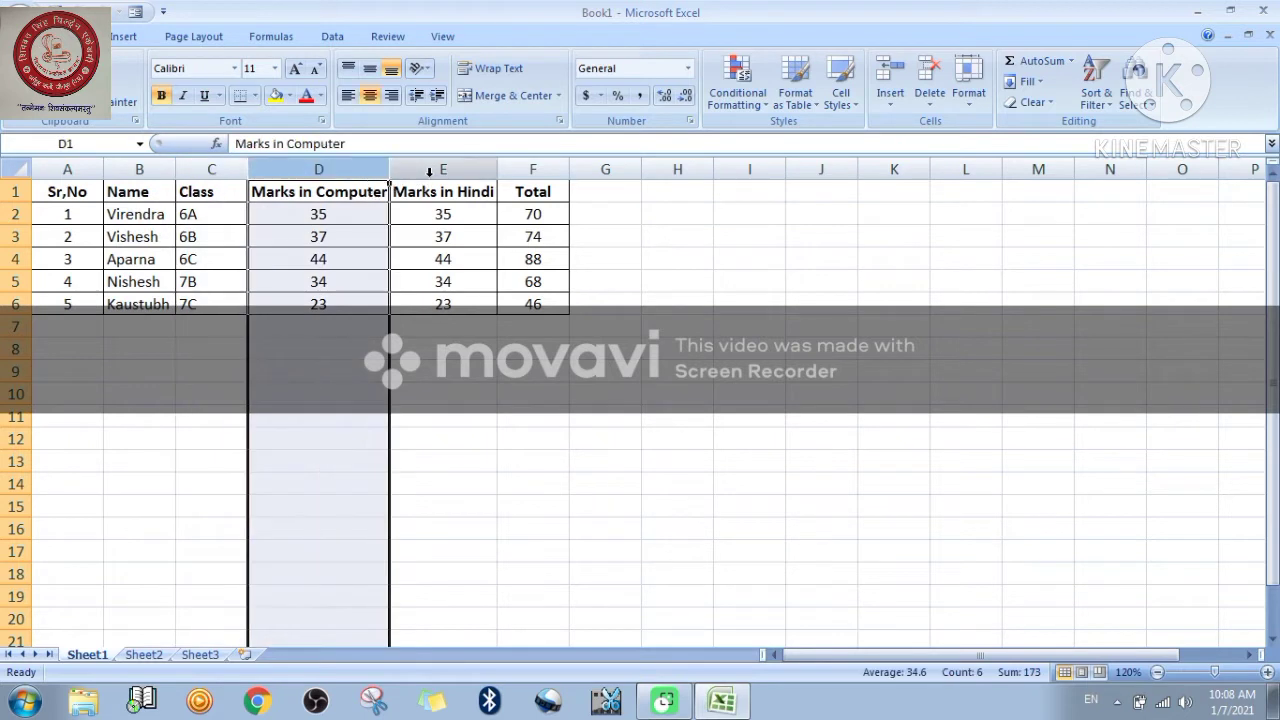
{"action": "left_click", "coordinate": [428, 169]}
{"action": "left_click", "coordinate": [538, 169]}
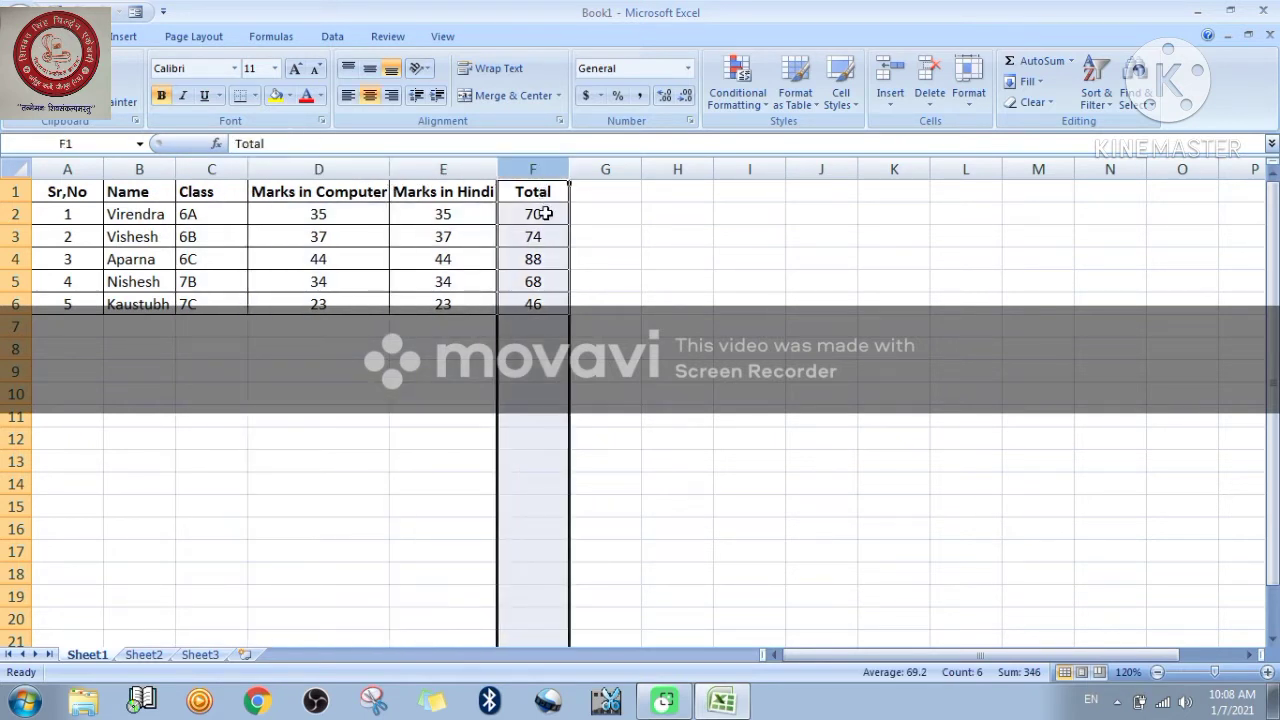
{"action": "left_click", "coordinate": [370, 373]}
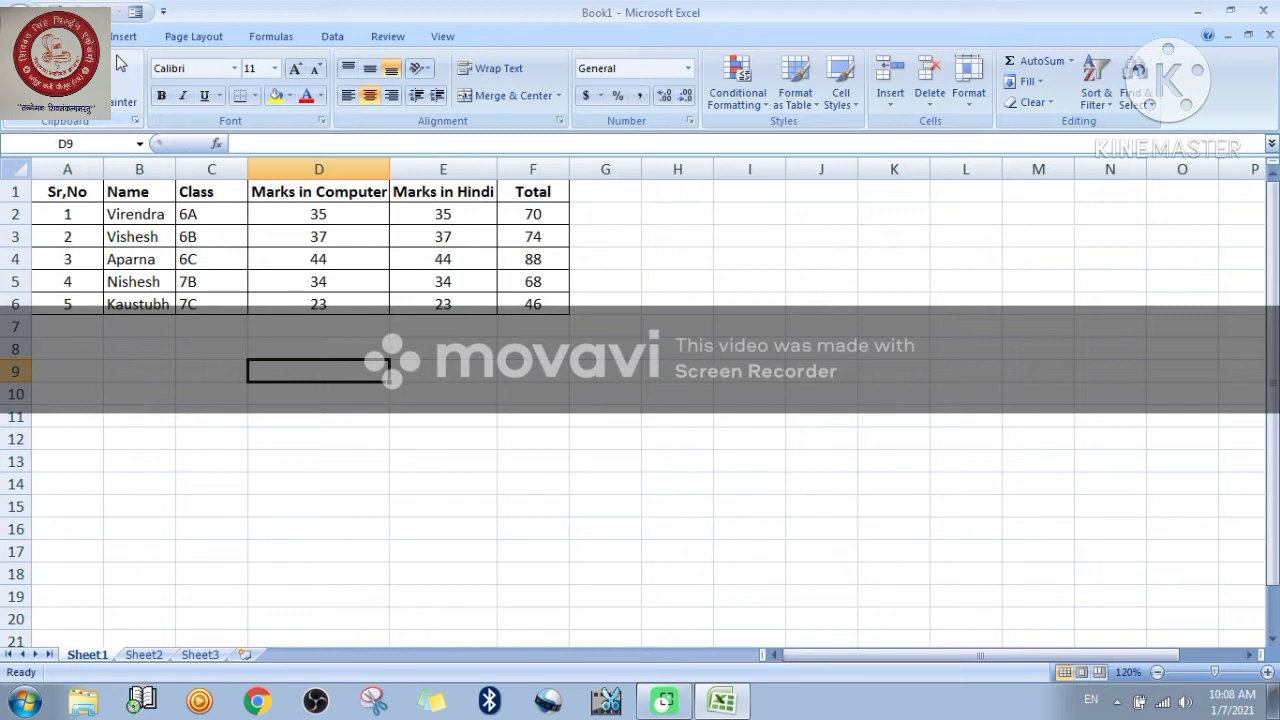
Select the table range B1:F6 and sort it by Name in ascending order, A to Z.
{"action": "left_click", "coordinate": [330, 37]}
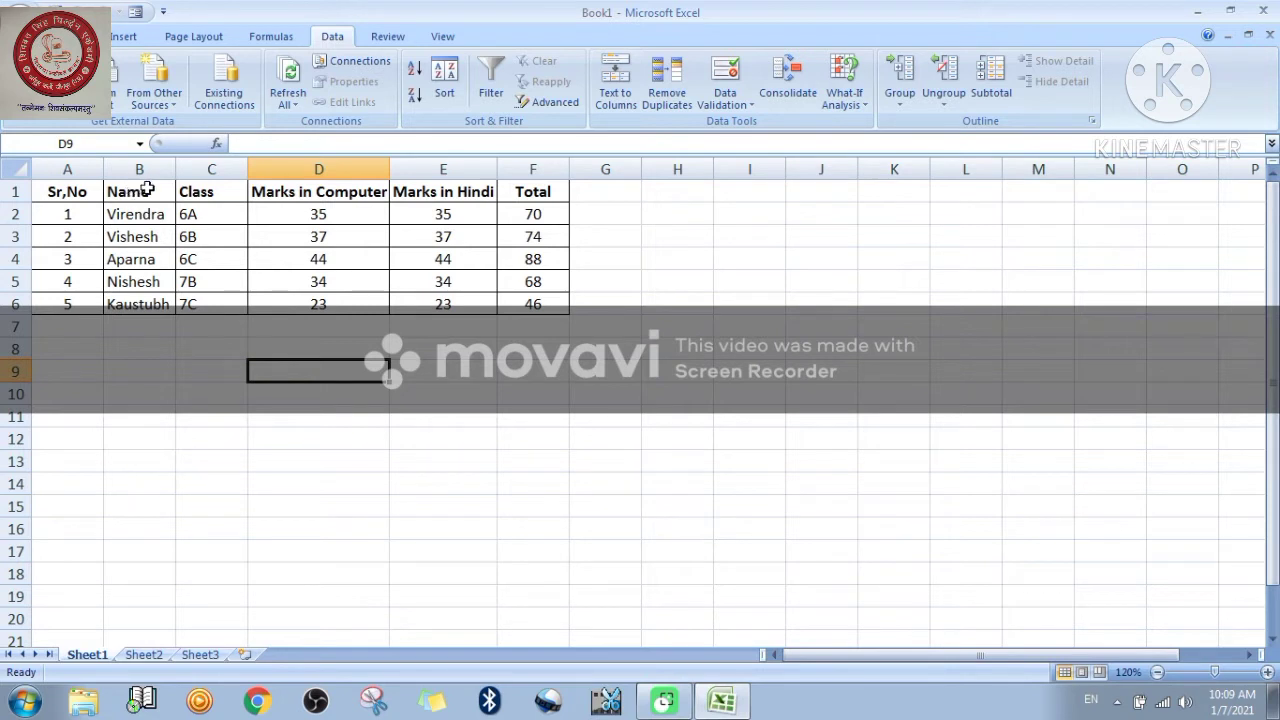
{"action": "left_click_drag", "start_coordinate": [150, 190], "coordinate": [532, 305]}
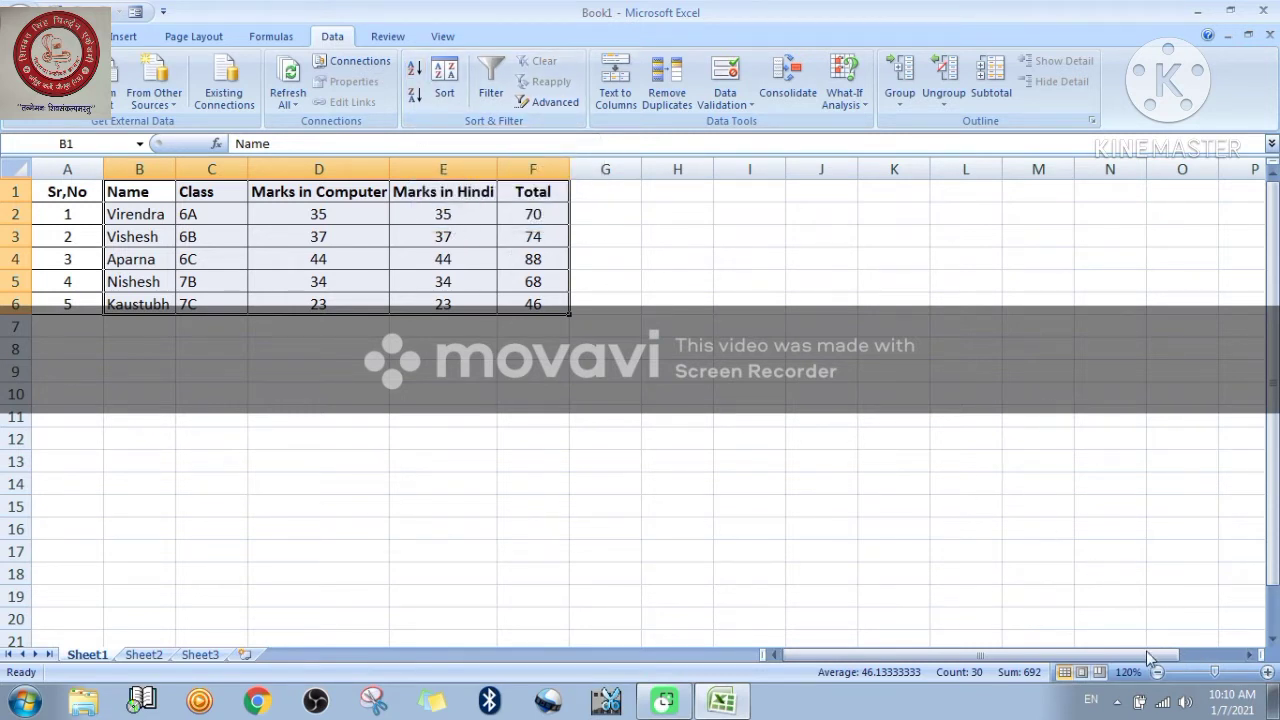
{"action": "left_click", "coordinate": [414, 68]}
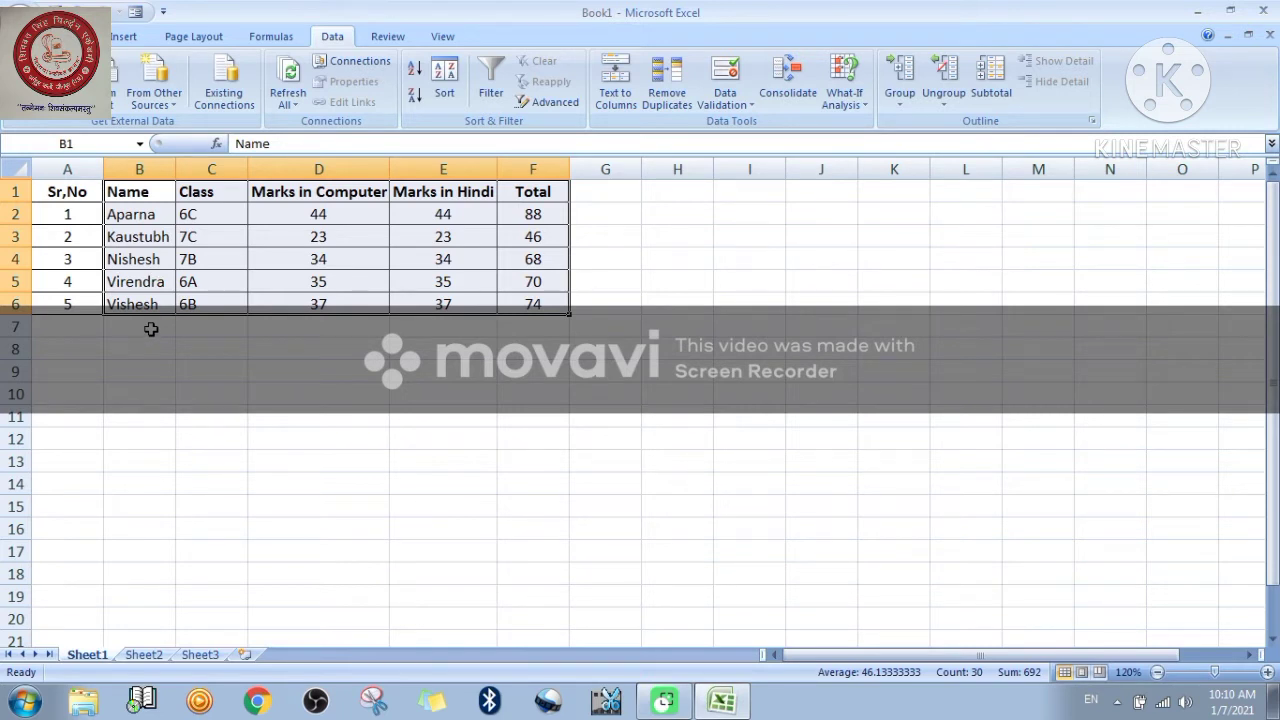
Sort the selected range B1:F6 by Name in descending order, Z to A.
{"action": "left_click", "coordinate": [447, 97]}
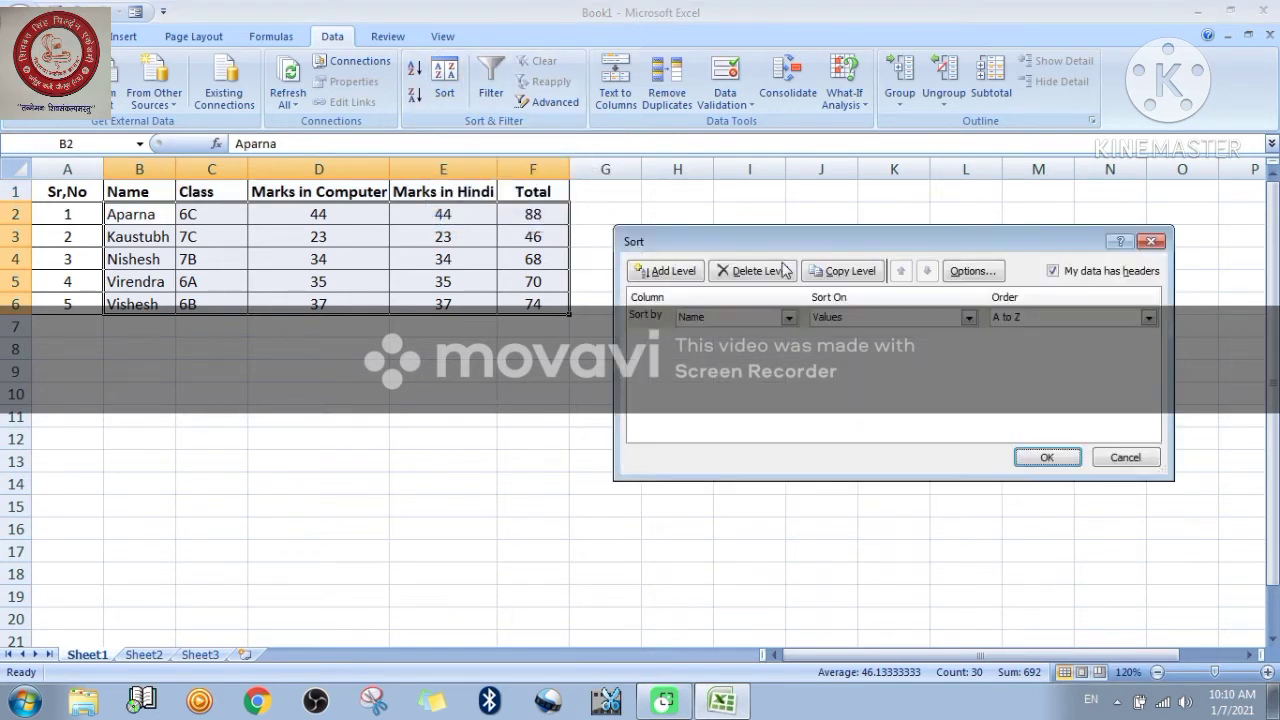
{"action": "left_click", "coordinate": [1151, 242]}
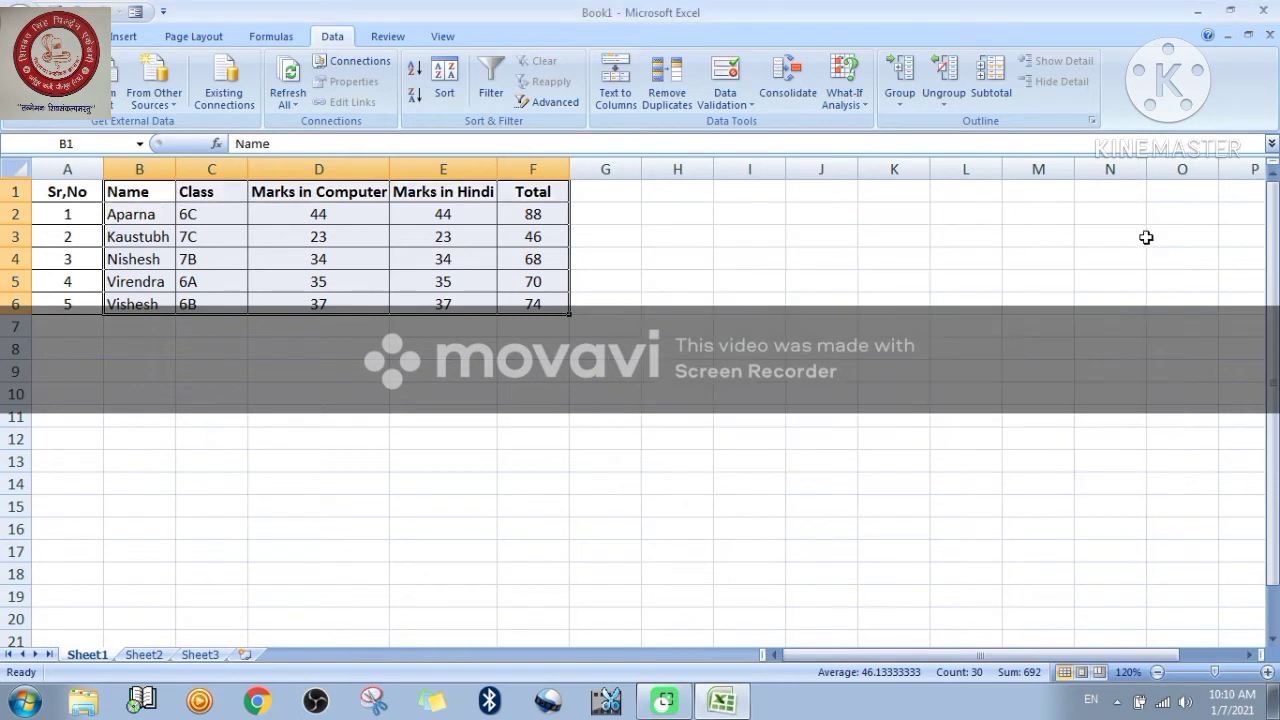
{"action": "left_click", "coordinate": [416, 97]}
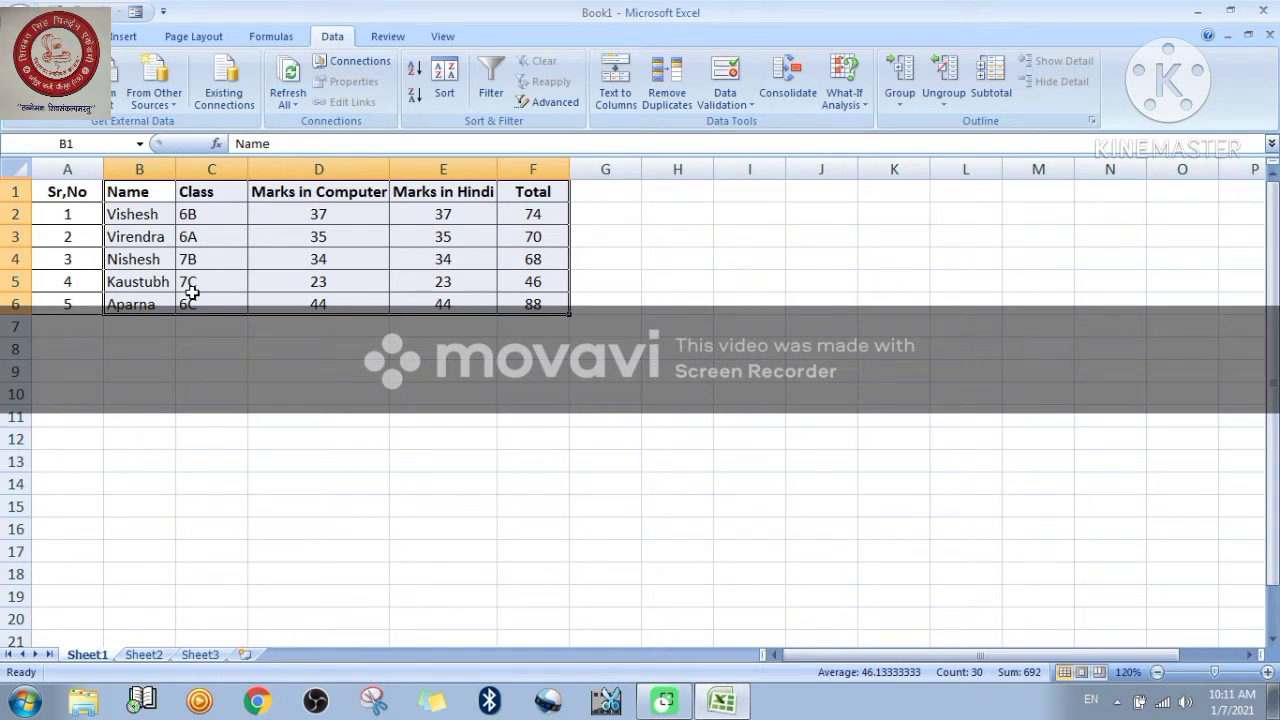
Sort B1:F6 with a custom sort by the Name column, on Values, in A to Z order.
{"action": "left_click", "coordinate": [444, 80]}
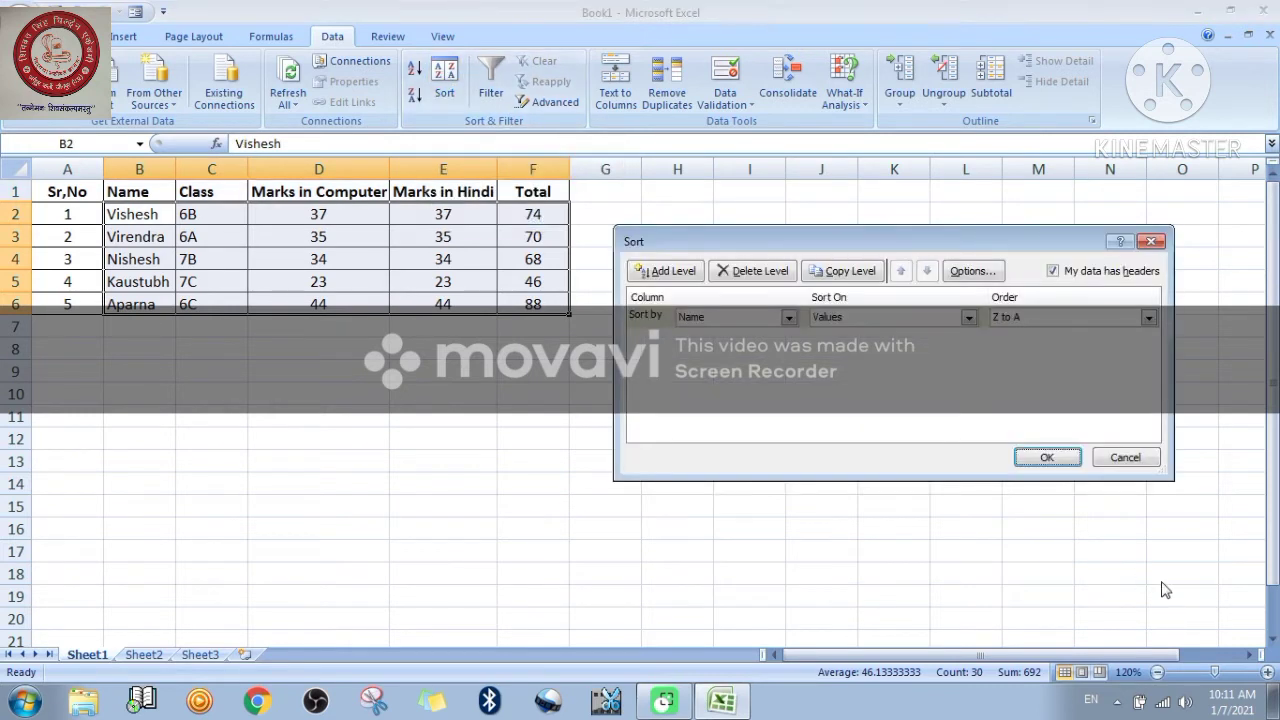
{"action": "left_click_drag", "start_coordinate": [909, 238], "coordinate": [889, 201]}
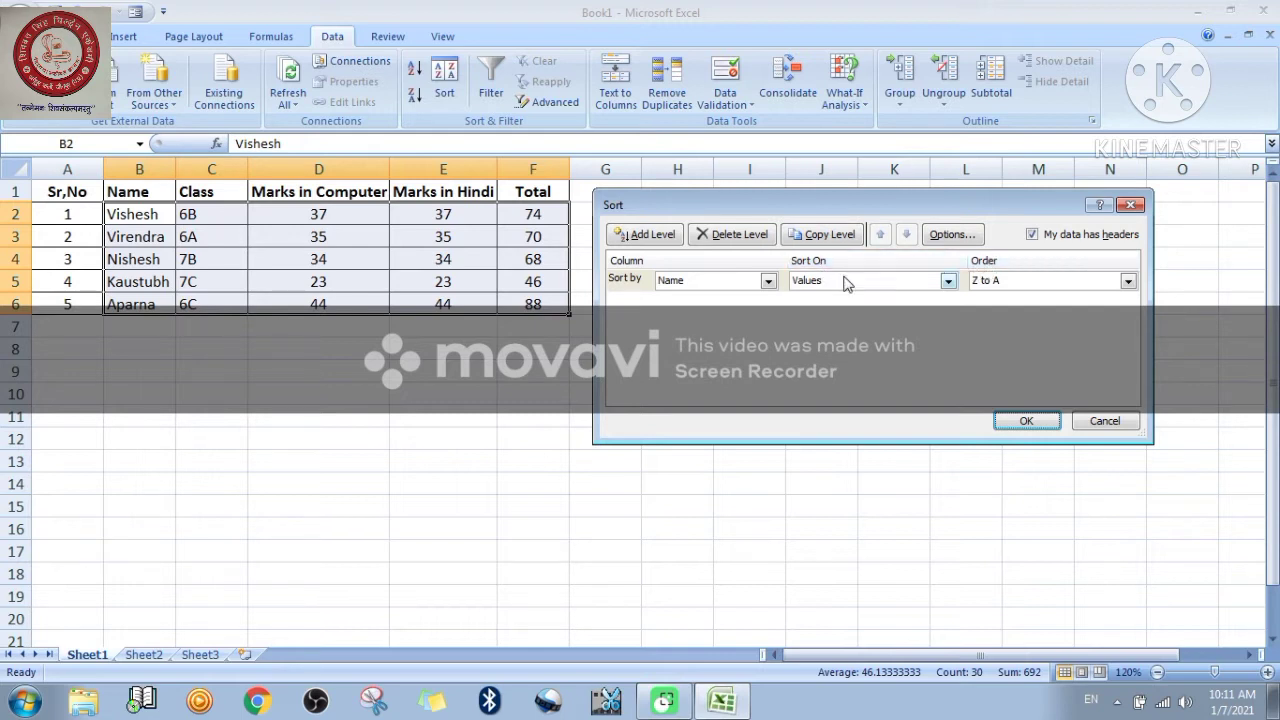
{"action": "left_click", "coordinate": [768, 282]}
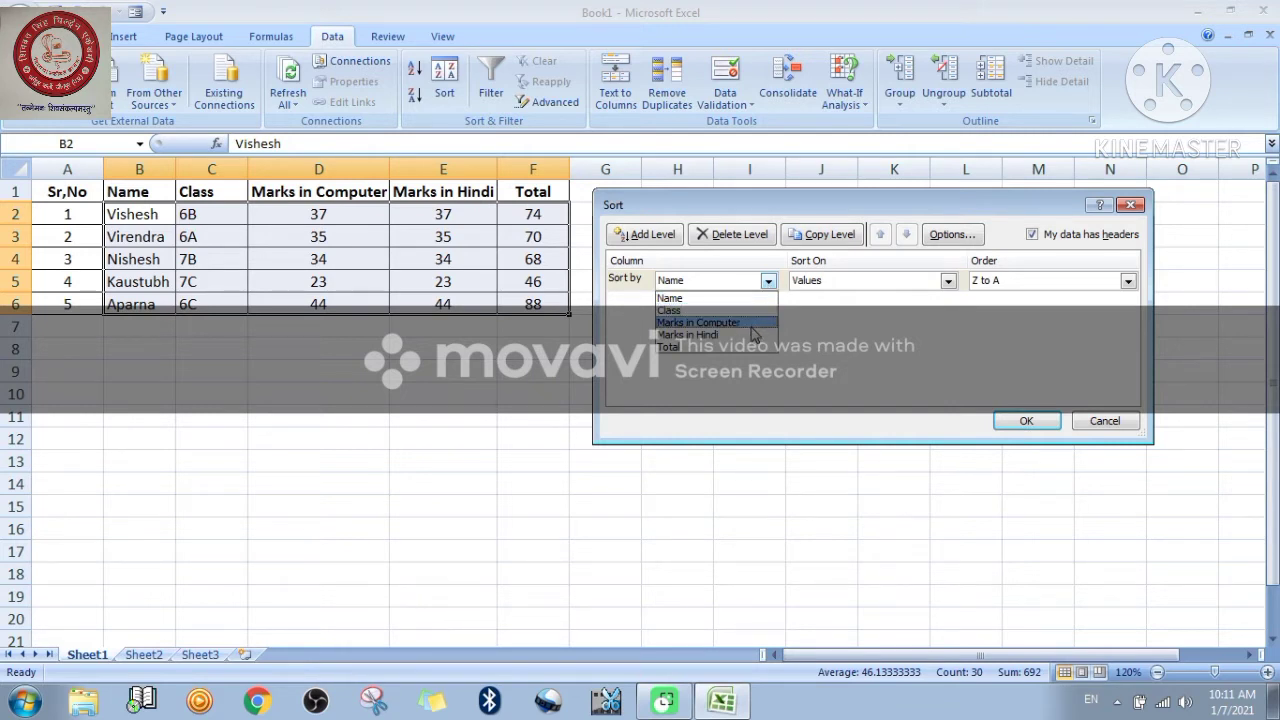
{"action": "left_click", "coordinate": [672, 300]}
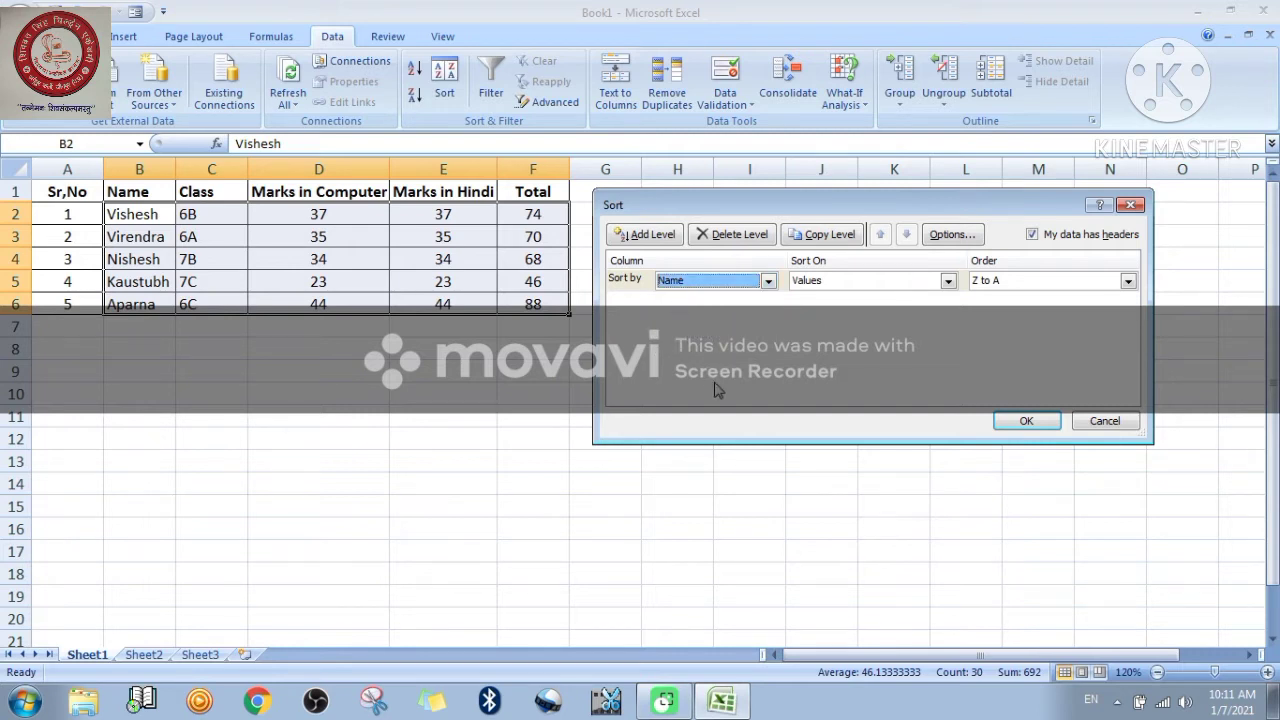
{"action": "left_click", "coordinate": [835, 283]}
{"action": "left_click", "coordinate": [835, 283]}
{"action": "left_click", "coordinate": [835, 283]}
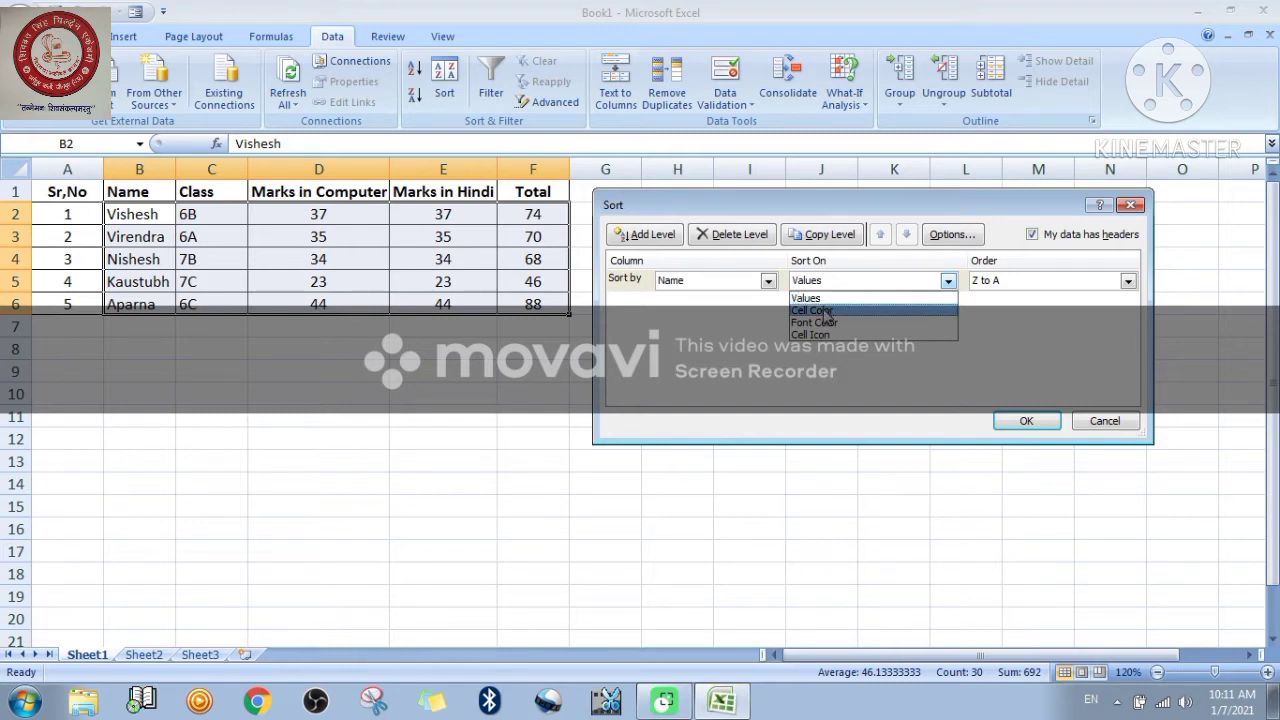
{"action": "left_click", "coordinate": [820, 298]}
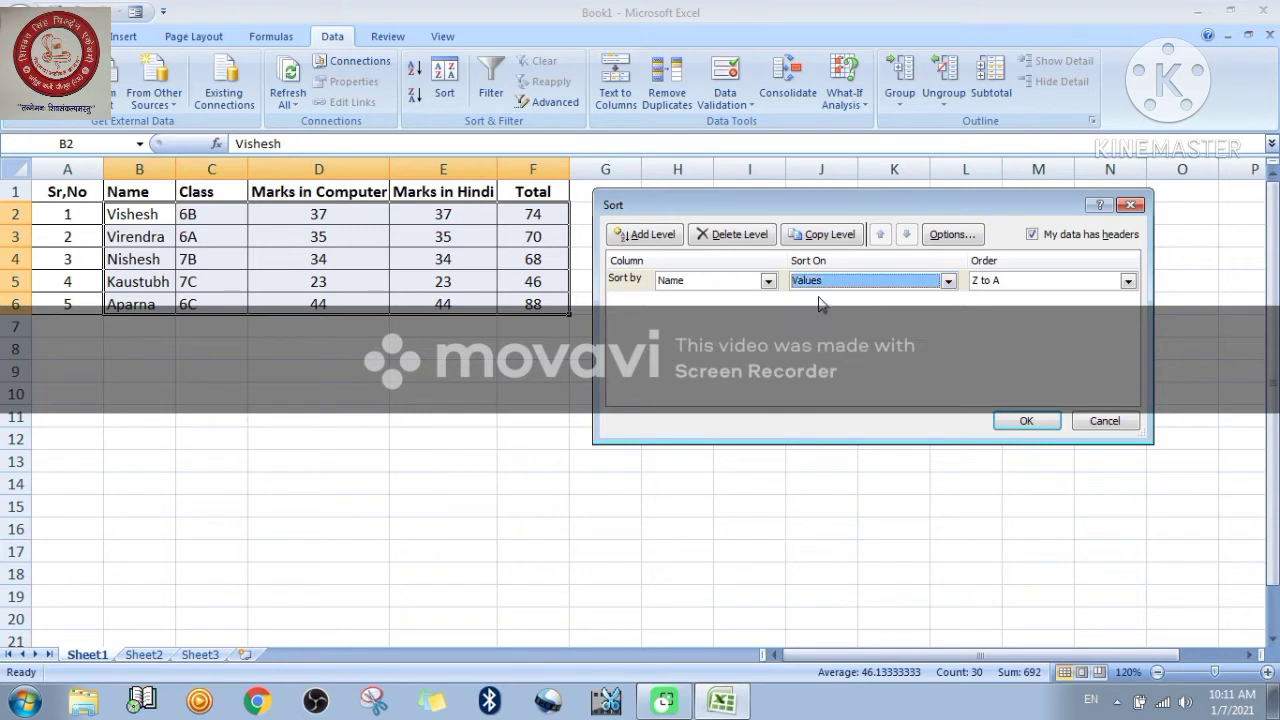
{"action": "left_click", "coordinate": [1019, 284]}
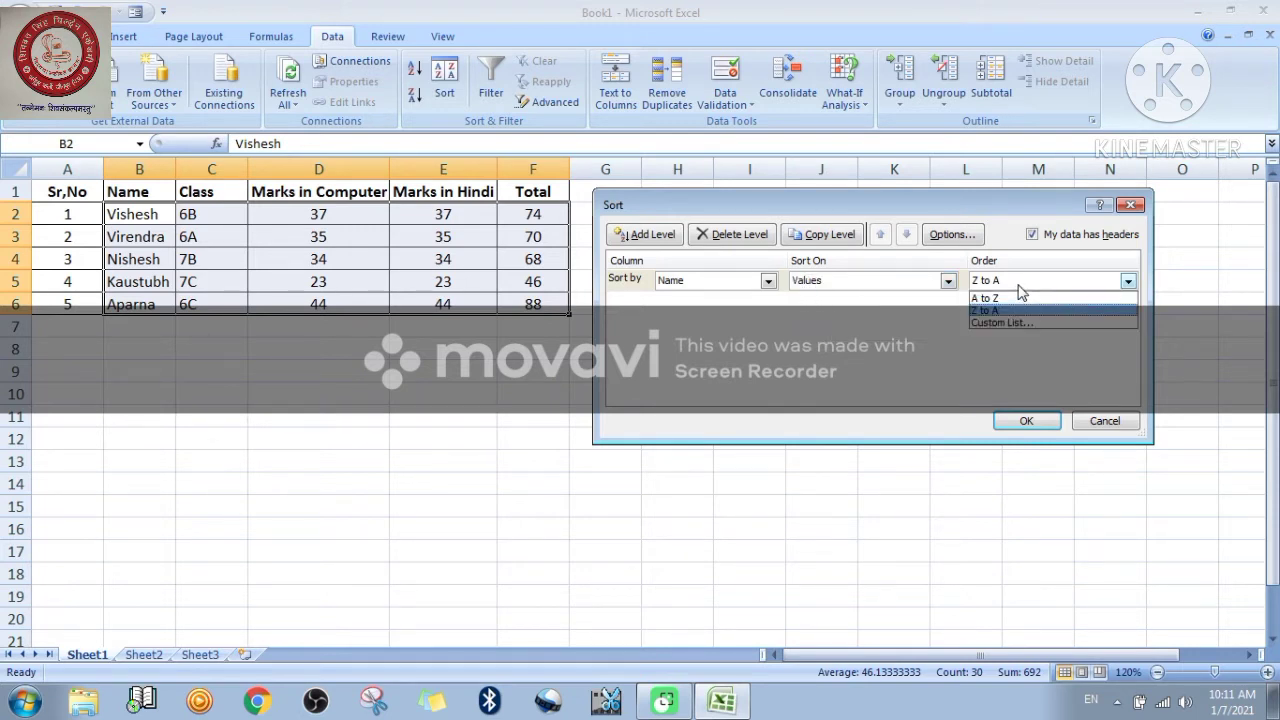
{"action": "left_click", "coordinate": [1004, 299]}
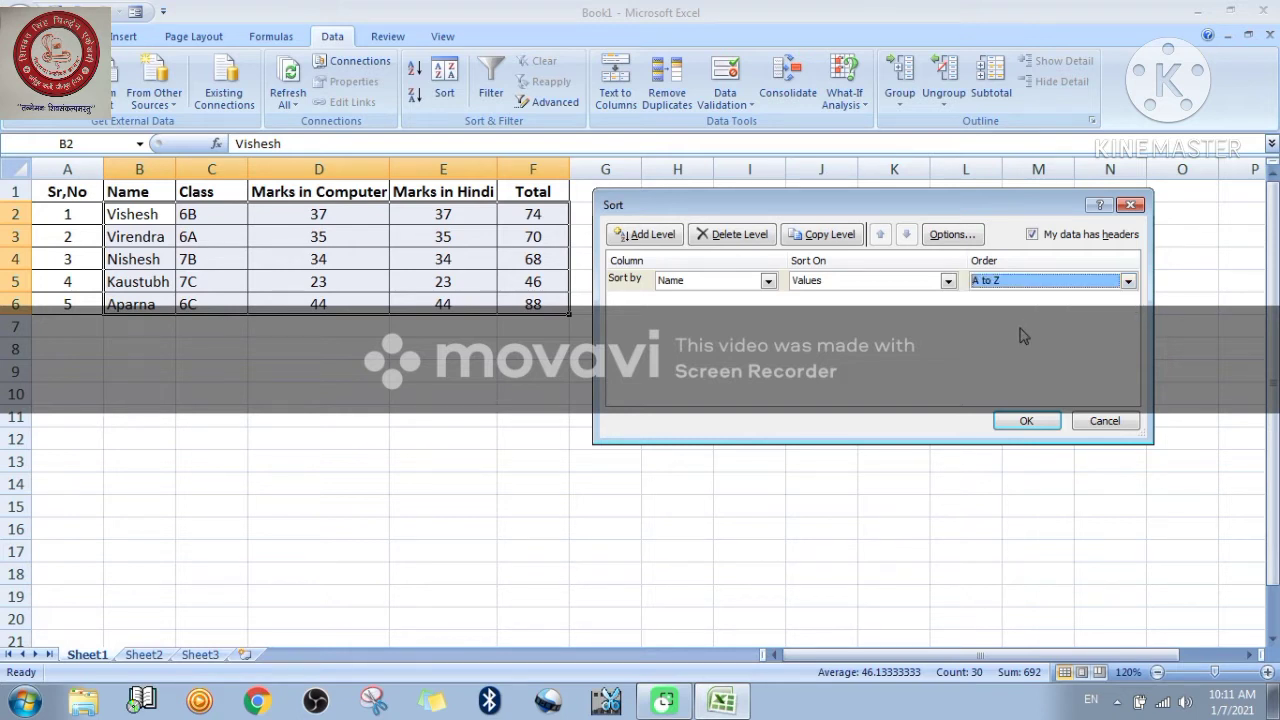
{"action": "left_click", "coordinate": [1027, 421]}
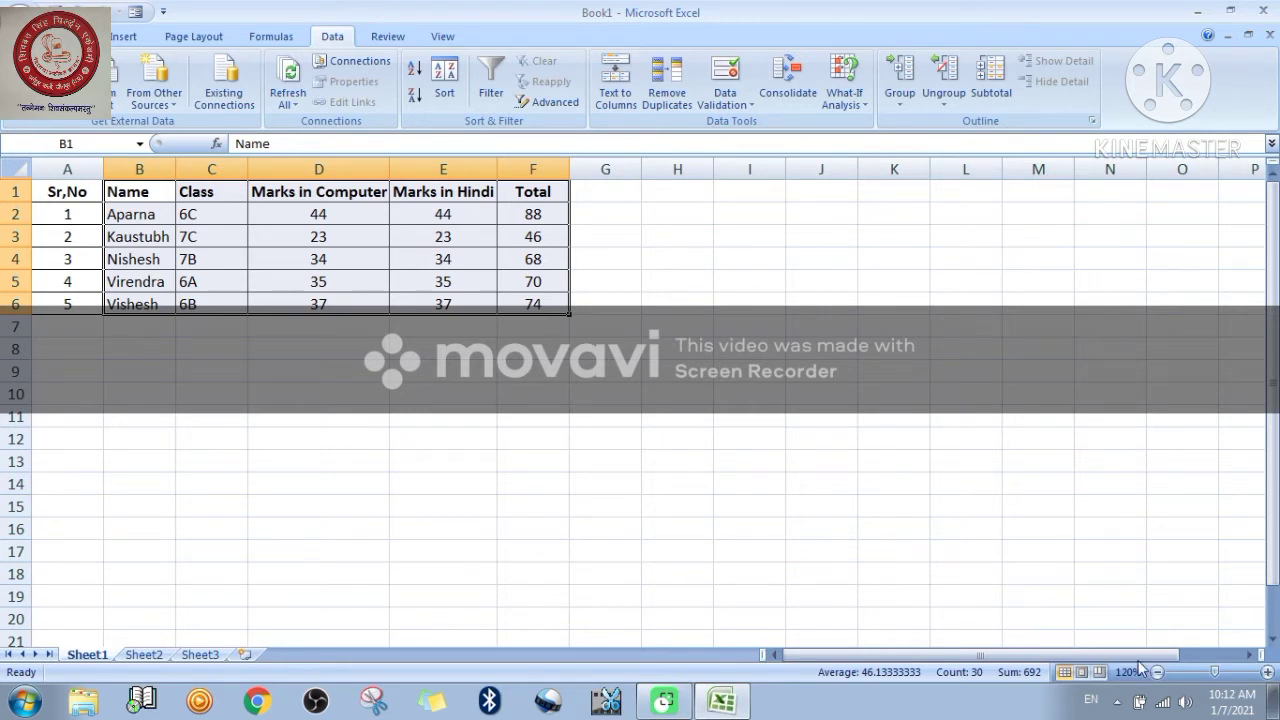
{"action": "left_click", "coordinate": [1179, 663]}
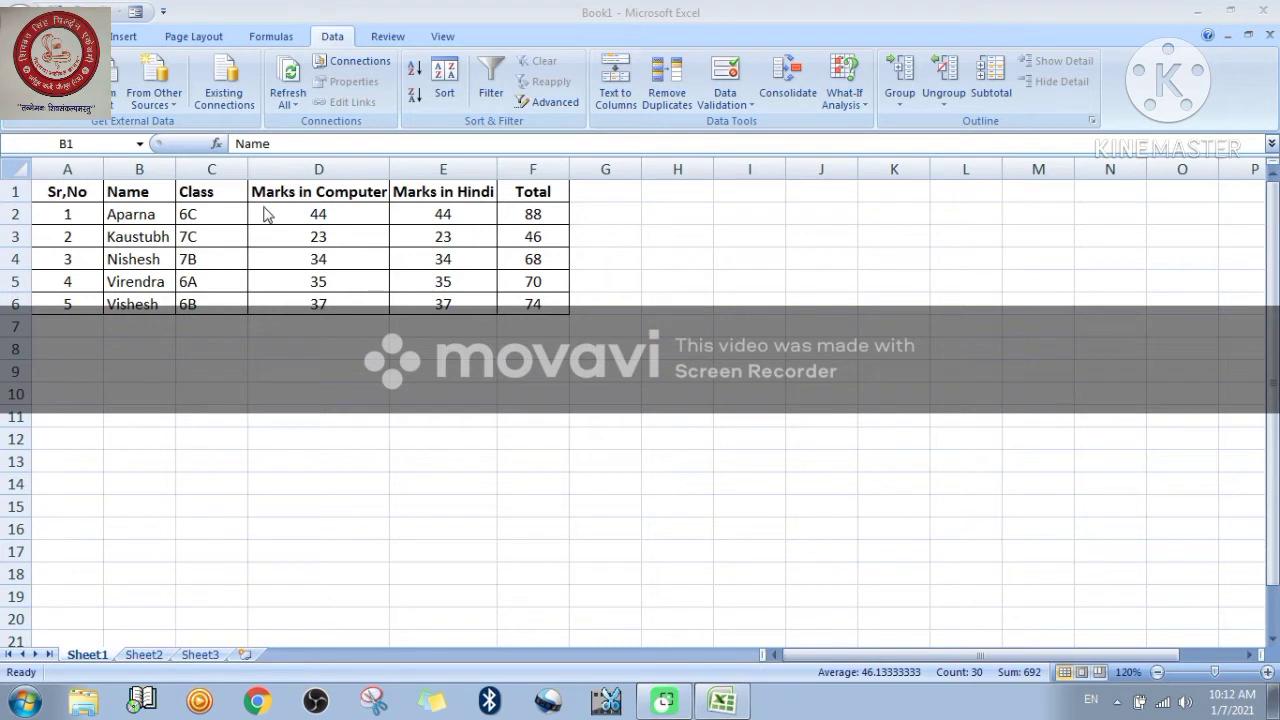
{"action": "left_click", "coordinate": [142, 189]}
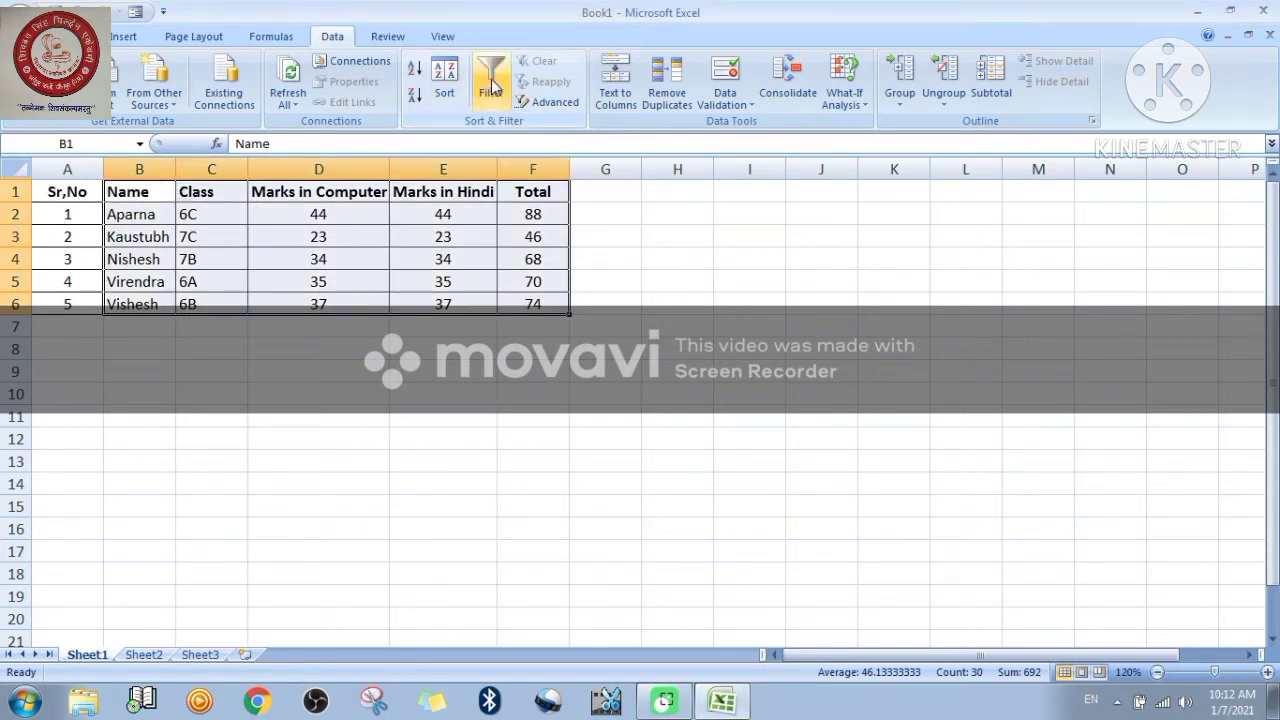
{"action": "left_click", "coordinate": [444, 80]}
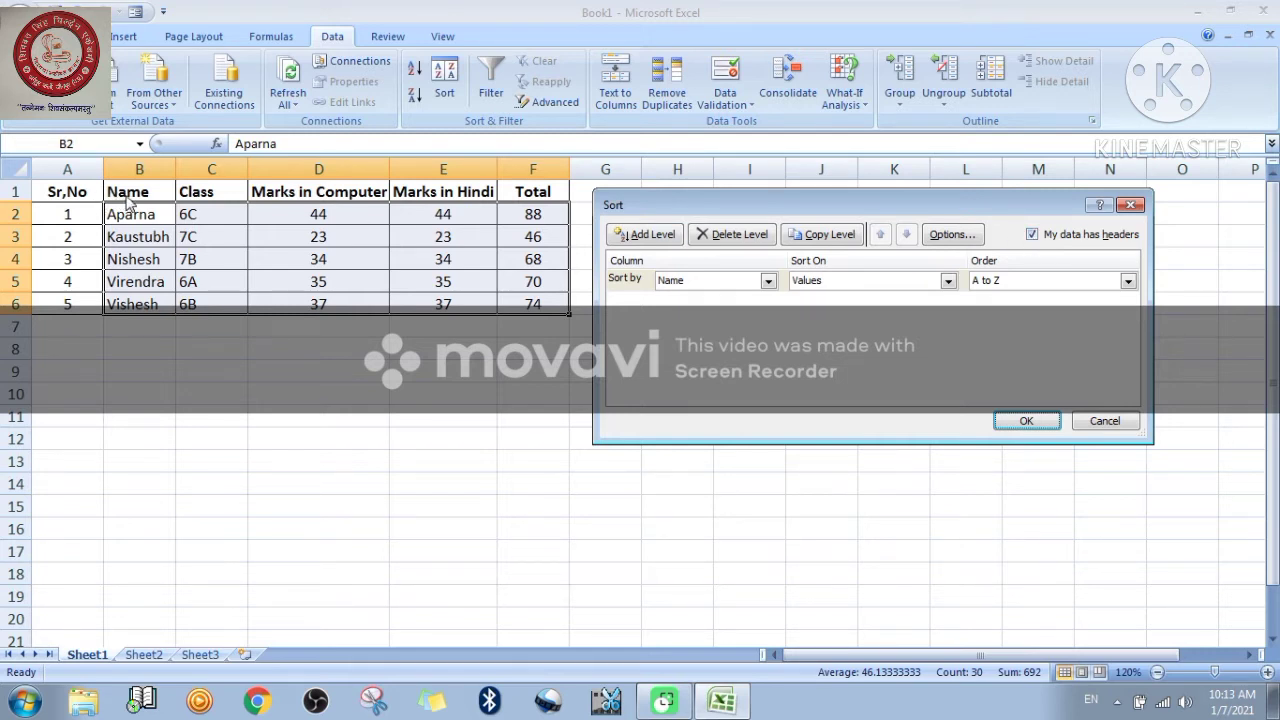
{"action": "left_click", "coordinate": [1088, 424]}
{"action": "left_click", "coordinate": [261, 222]}
{"action": "left_click", "coordinate": [138, 192]}
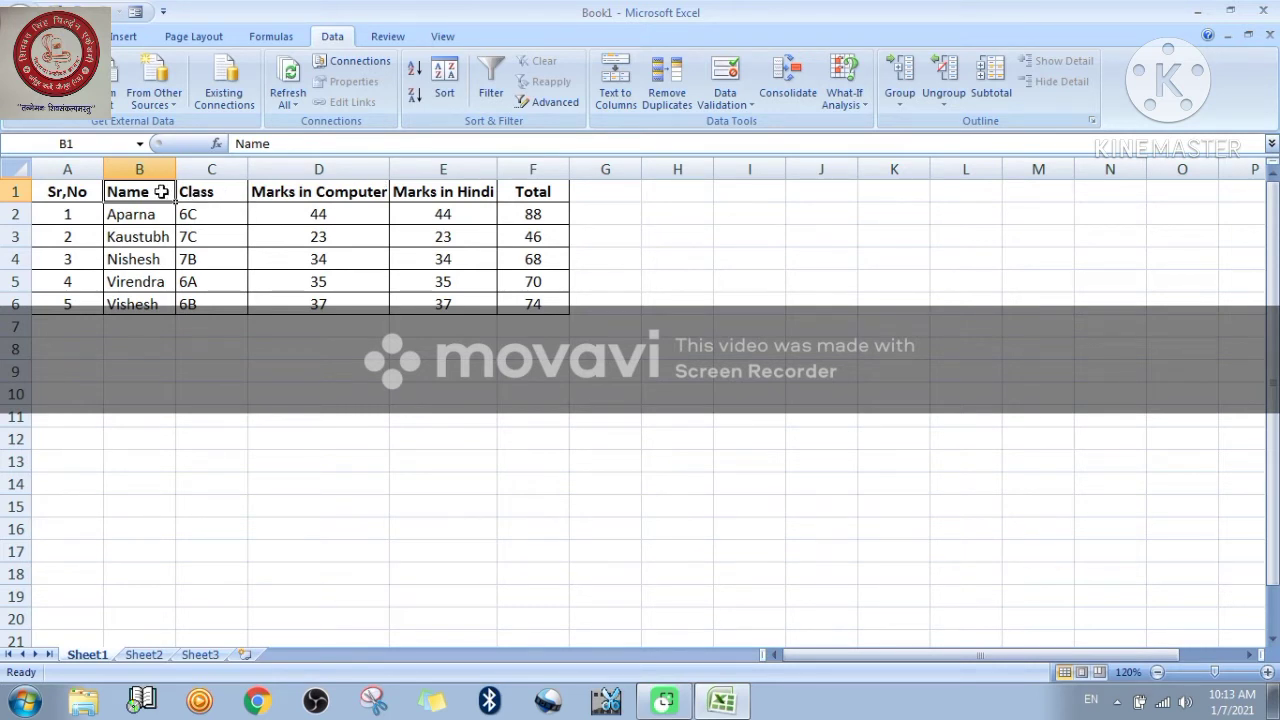
Open the Sort settings for B1:F6 and compare the Sort by column choices with "My data has headers" off and on.
{"action": "left_click_drag", "start_coordinate": [161, 192], "coordinate": [526, 300]}
{"action": "left_click", "coordinate": [444, 82]}
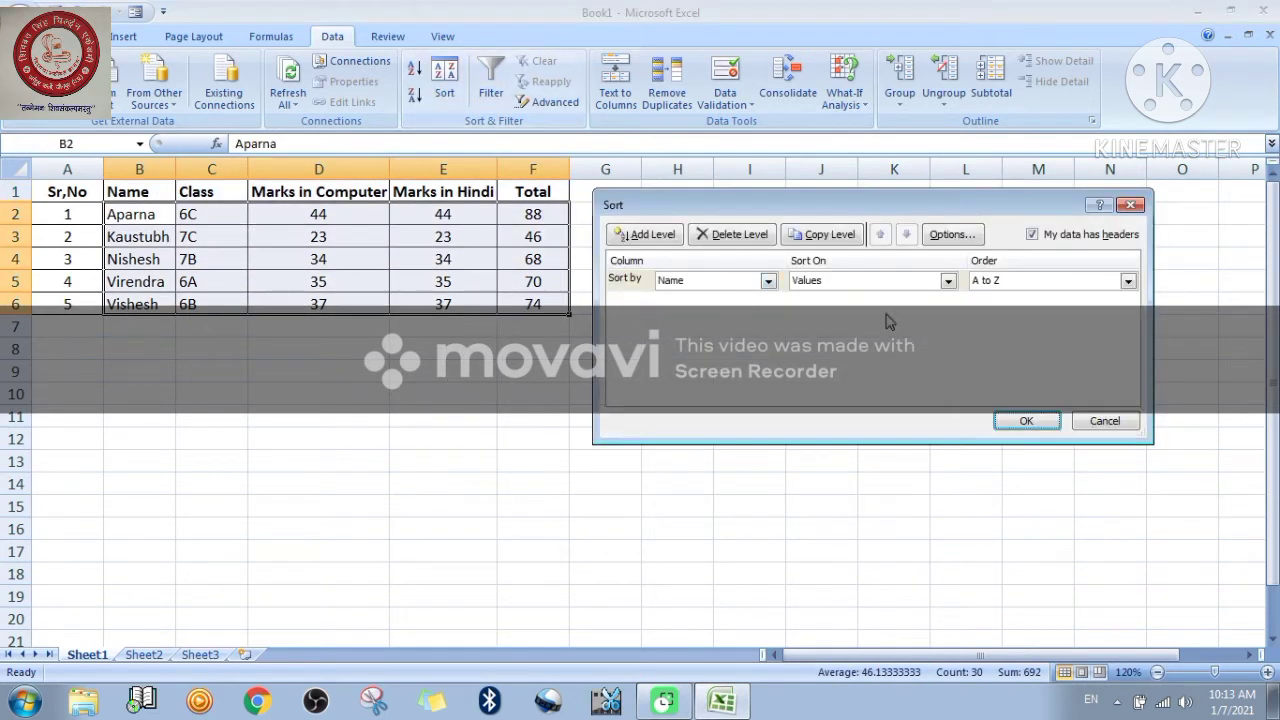
{"action": "left_click", "coordinate": [1032, 235]}
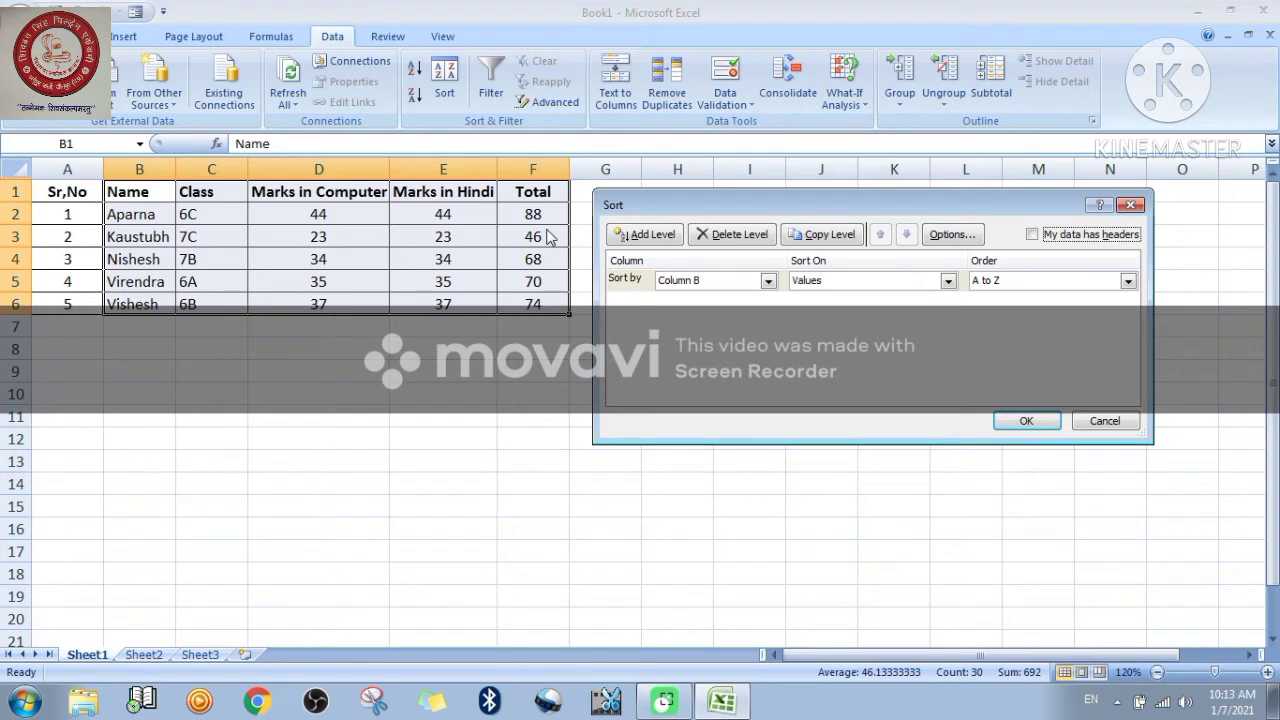
{"action": "left_click", "coordinate": [768, 281]}
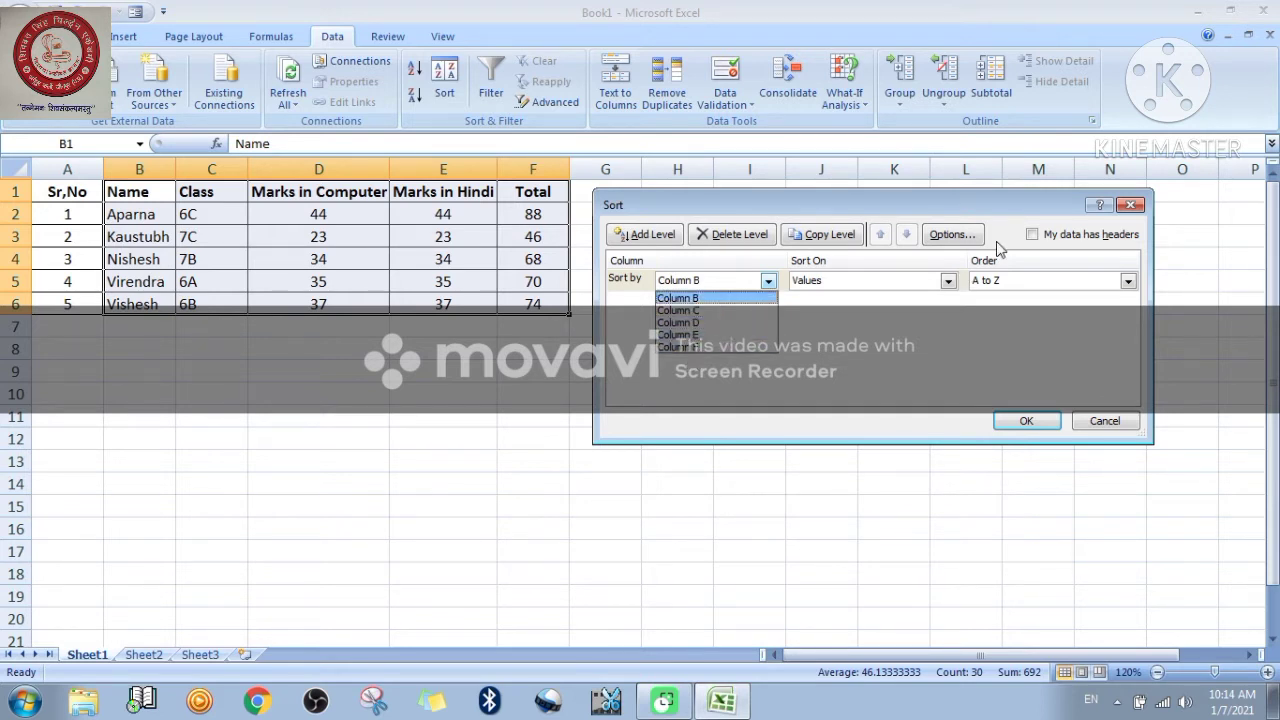
{"action": "left_click", "coordinate": [1032, 244]}
{"action": "left_click", "coordinate": [1030, 242]}
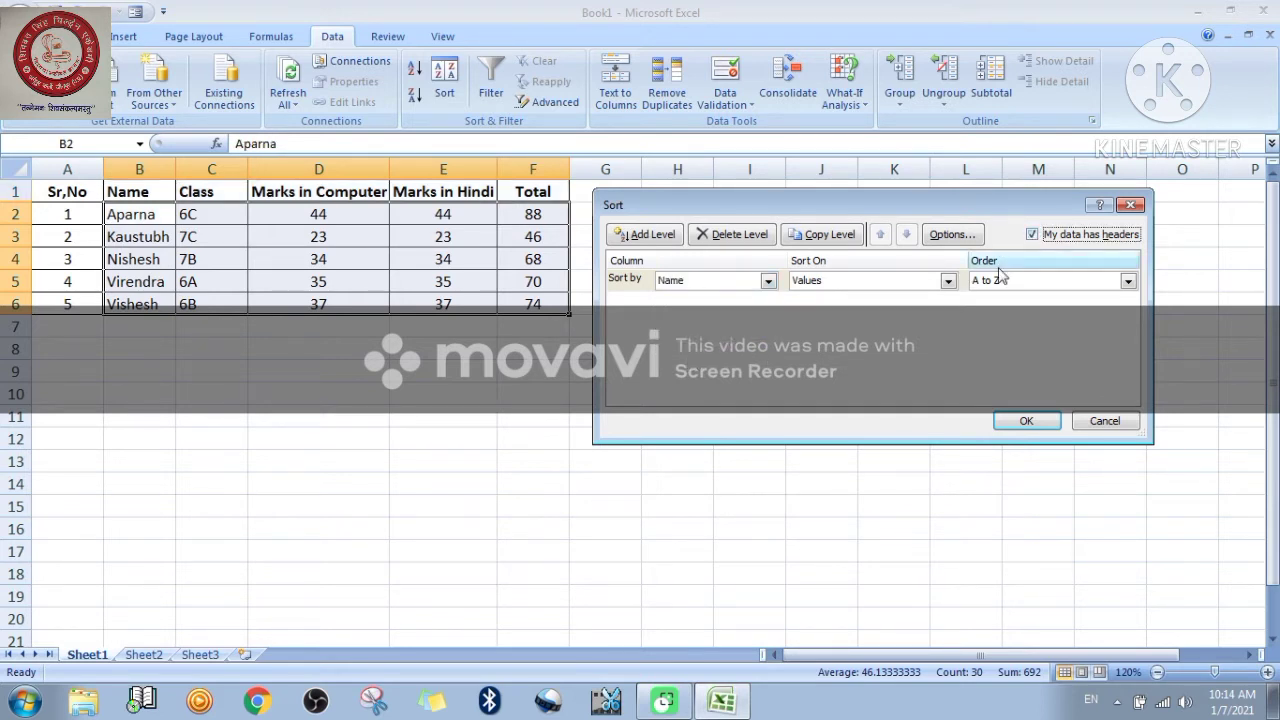
{"action": "left_click", "coordinate": [766, 281]}
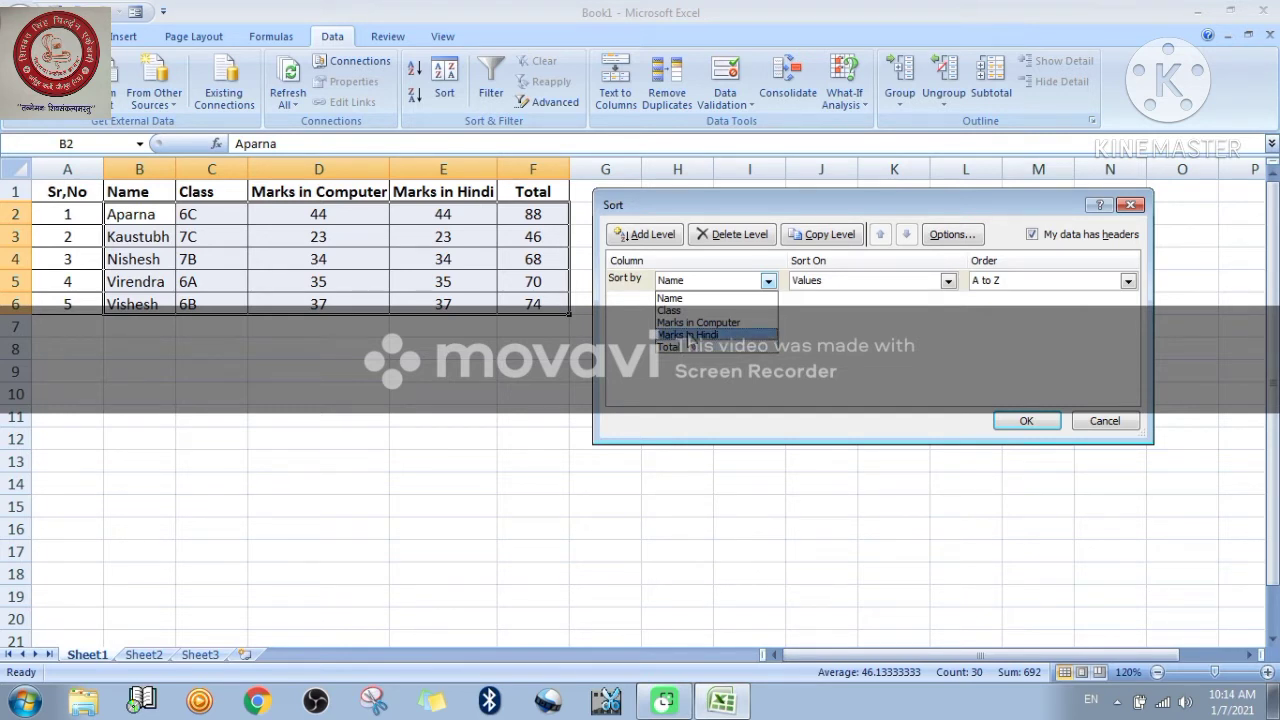
Sort B1:F6 by Column B on Values, A to Z, with "My data has headers" turned off.
{"action": "left_click", "coordinate": [1029, 236]}
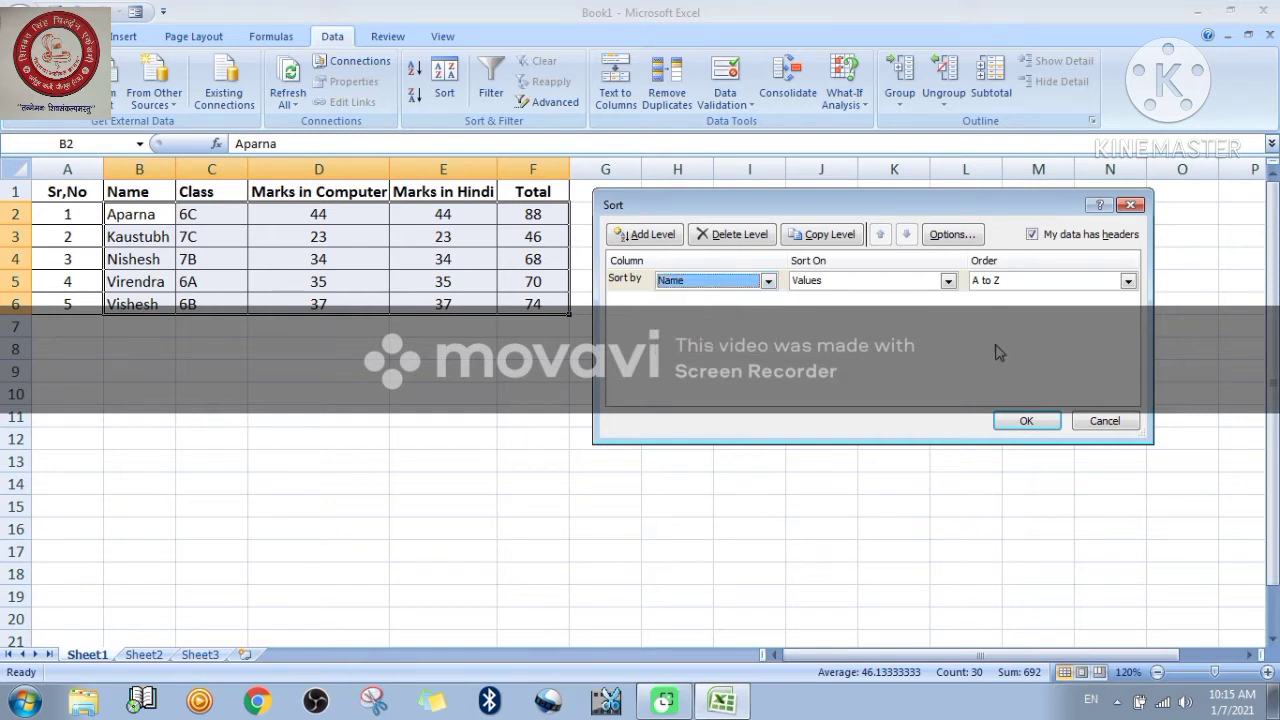
{"action": "left_click", "coordinate": [1031, 234]}
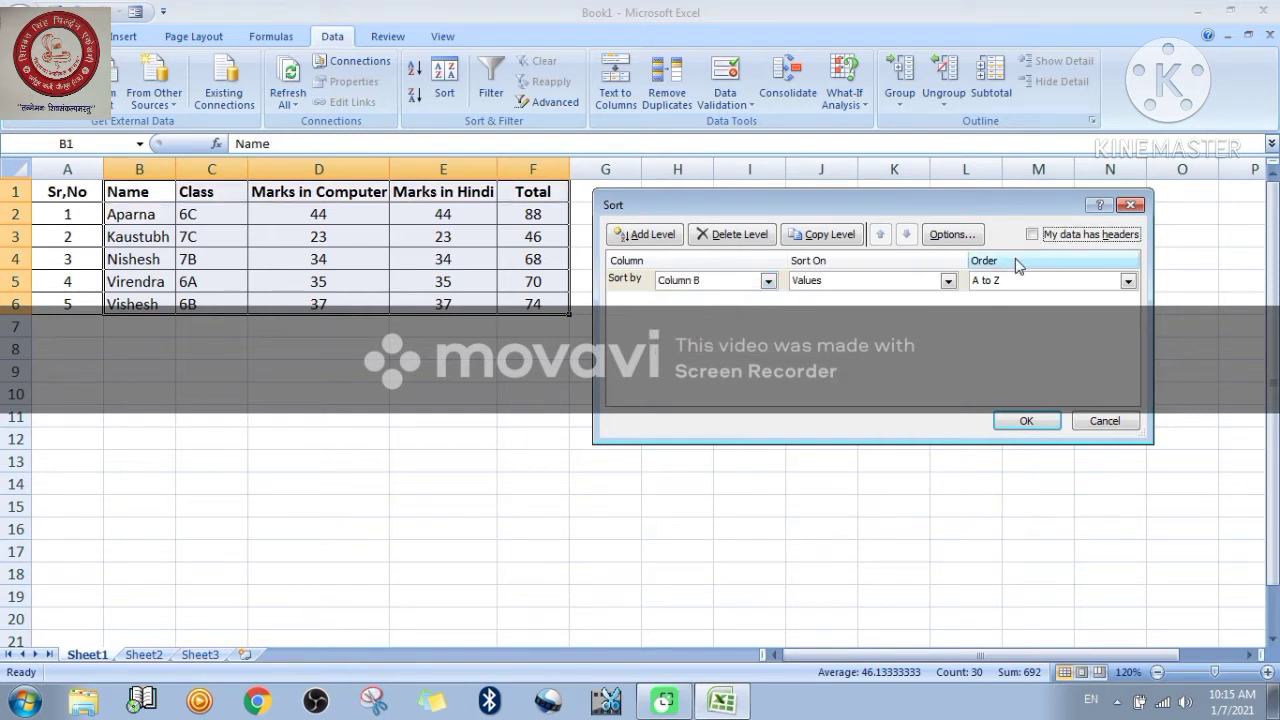
{"action": "left_click", "coordinate": [1040, 419]}
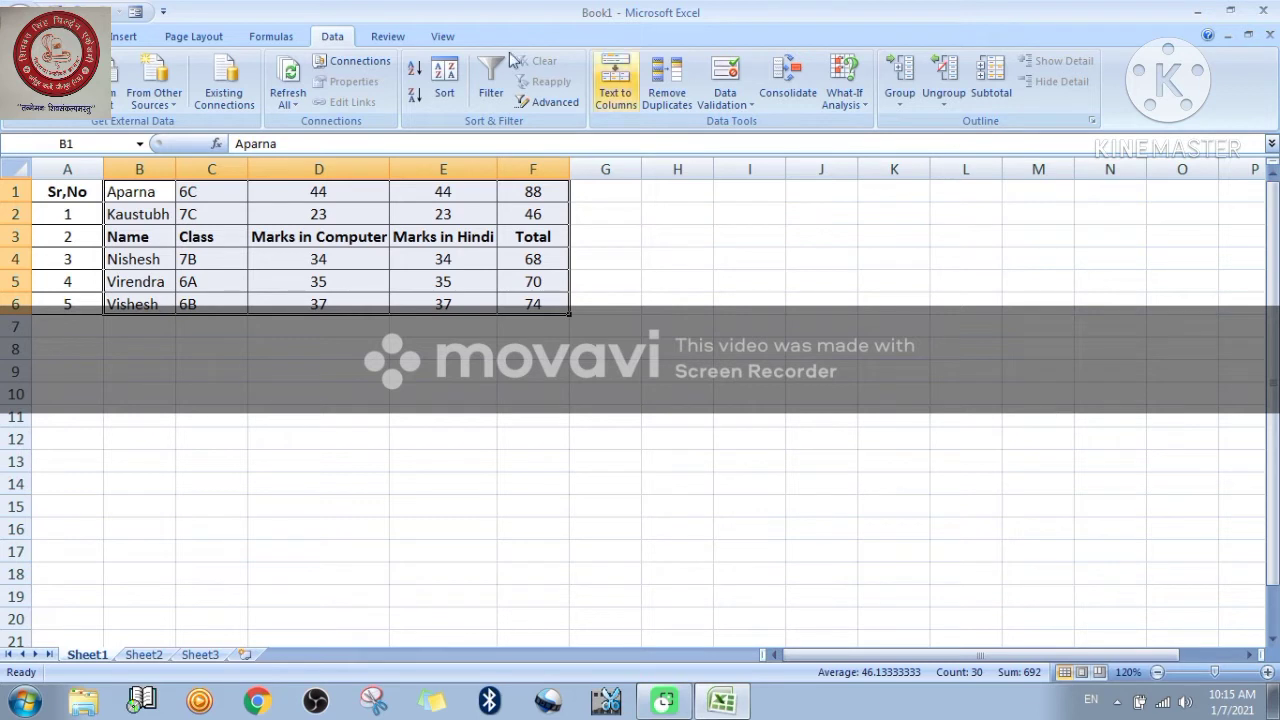
Sort B1:F6 by its first column on Values, A to Z, with "My data has headers" turned on, and repeat that sort.
{"action": "left_click", "coordinate": [447, 80]}
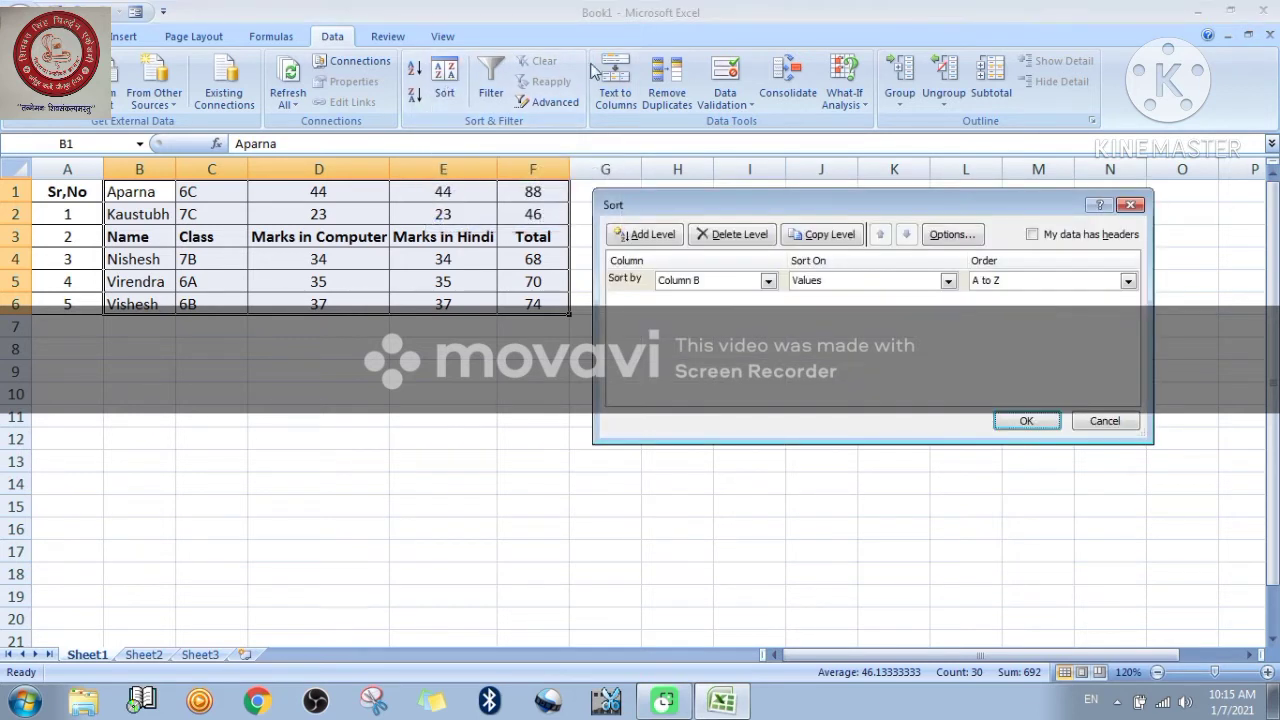
{"action": "left_click", "coordinate": [1032, 234]}
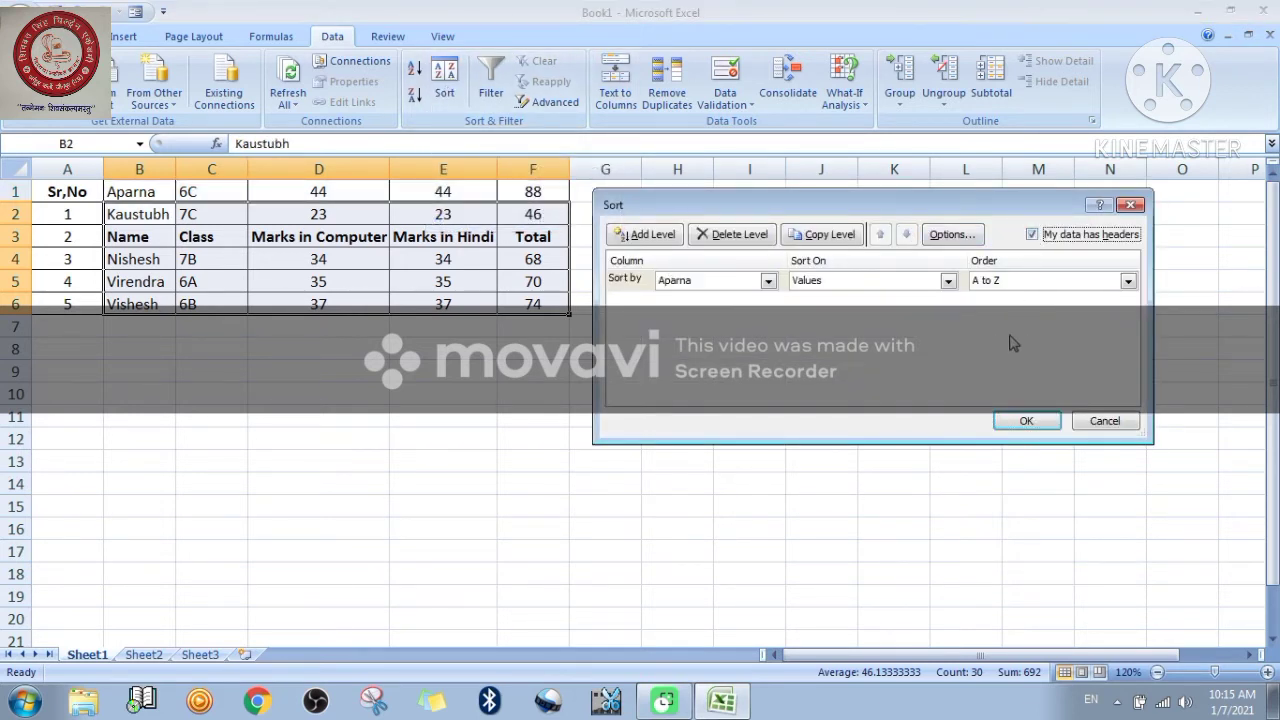
{"action": "left_click", "coordinate": [1026, 420]}
{"action": "left_click_drag", "start_coordinate": [131, 191], "coordinate": [530, 310]}
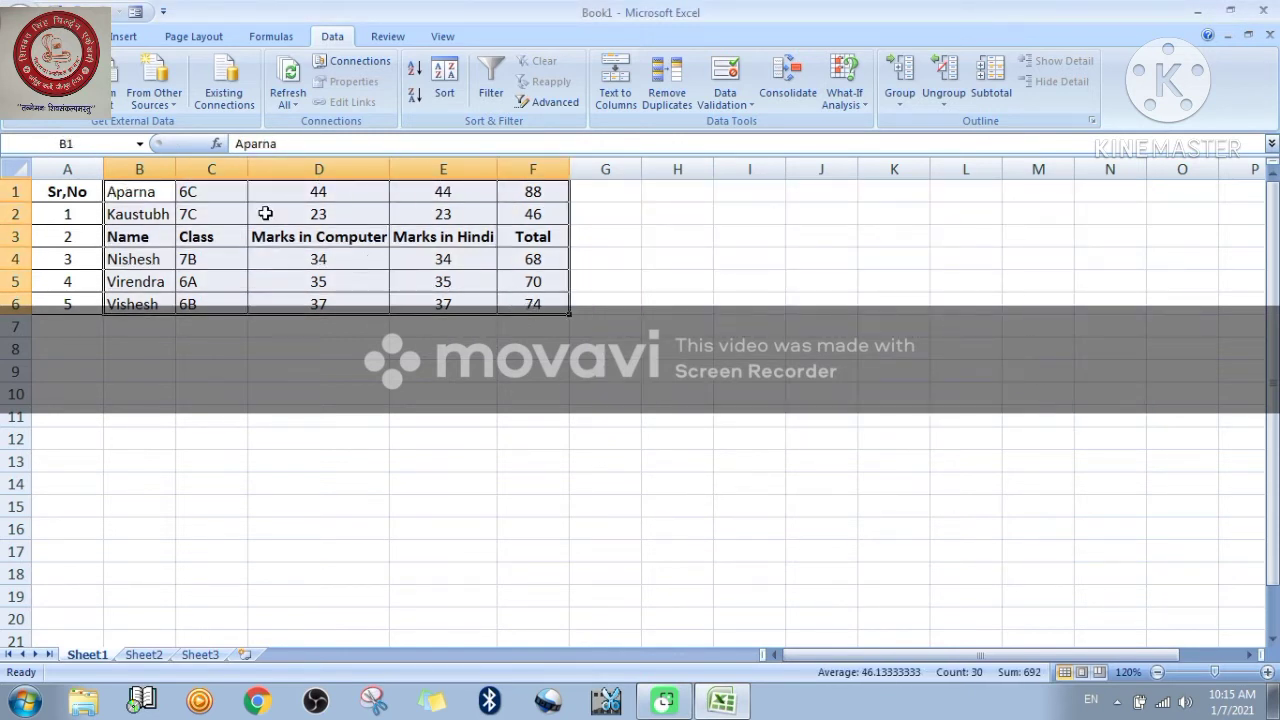
{"action": "left_click", "coordinate": [445, 97]}
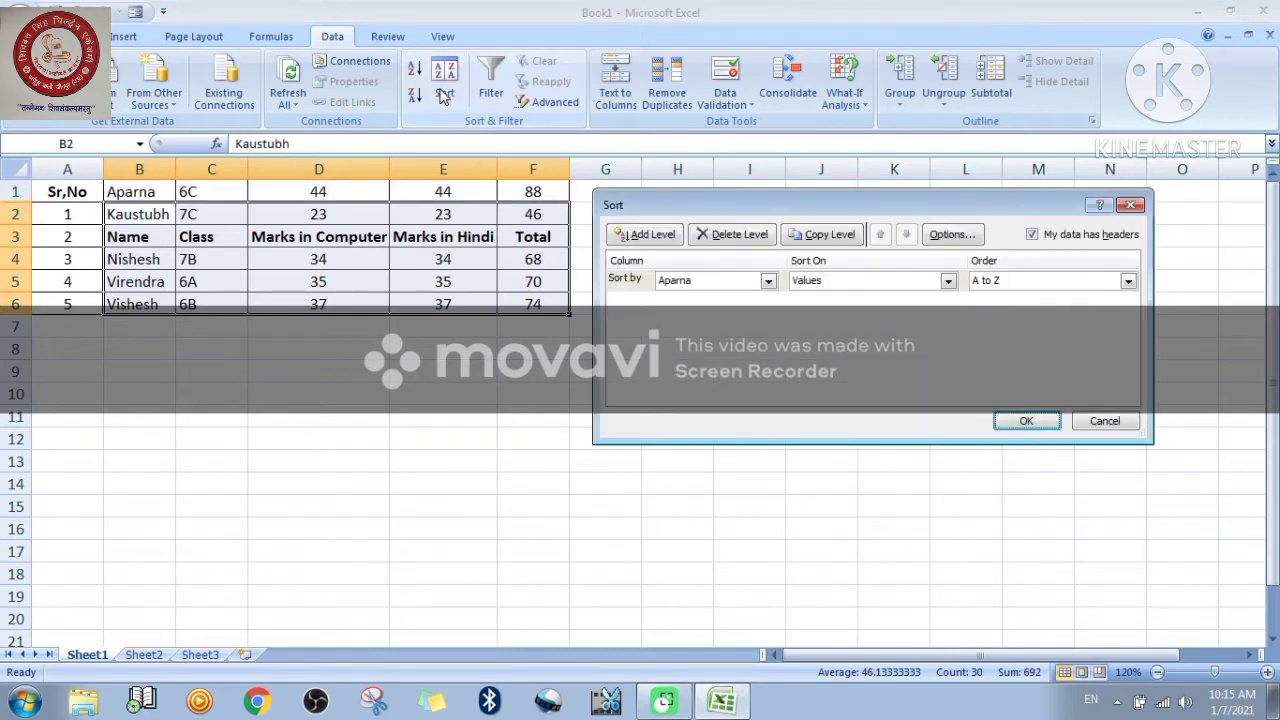
{"action": "left_click", "coordinate": [1026, 420]}
{"action": "left_click", "coordinate": [170, 278]}
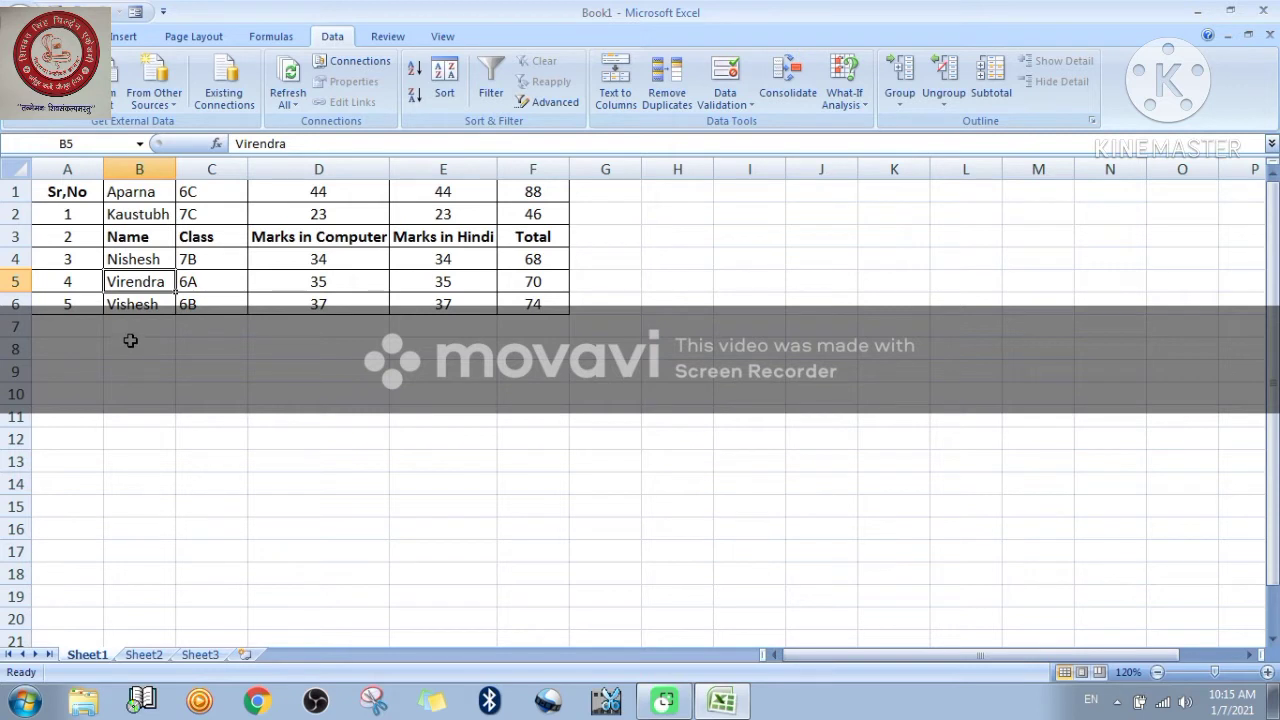
Move the heading row containing Name, Class and Total from row 3 to above row 1 as inserted cut cells.
{"action": "left_click", "coordinate": [132, 237]}
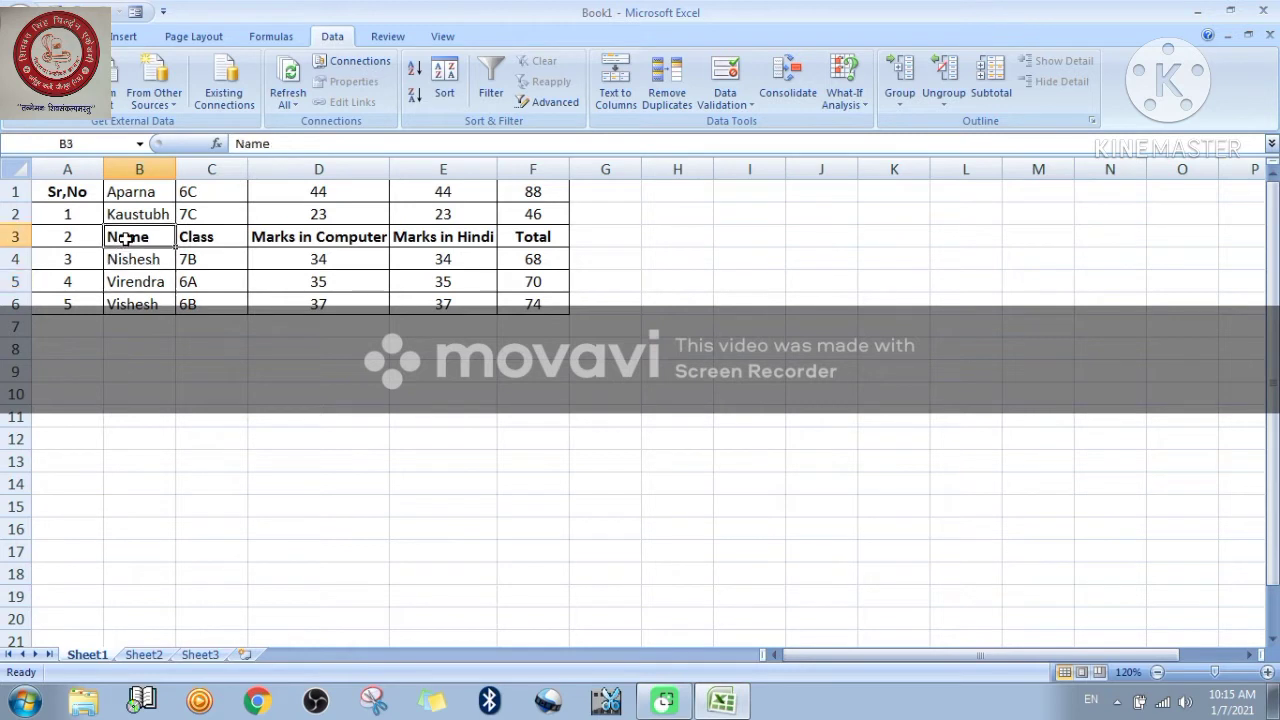
{"action": "left_click", "coordinate": [15, 236]}
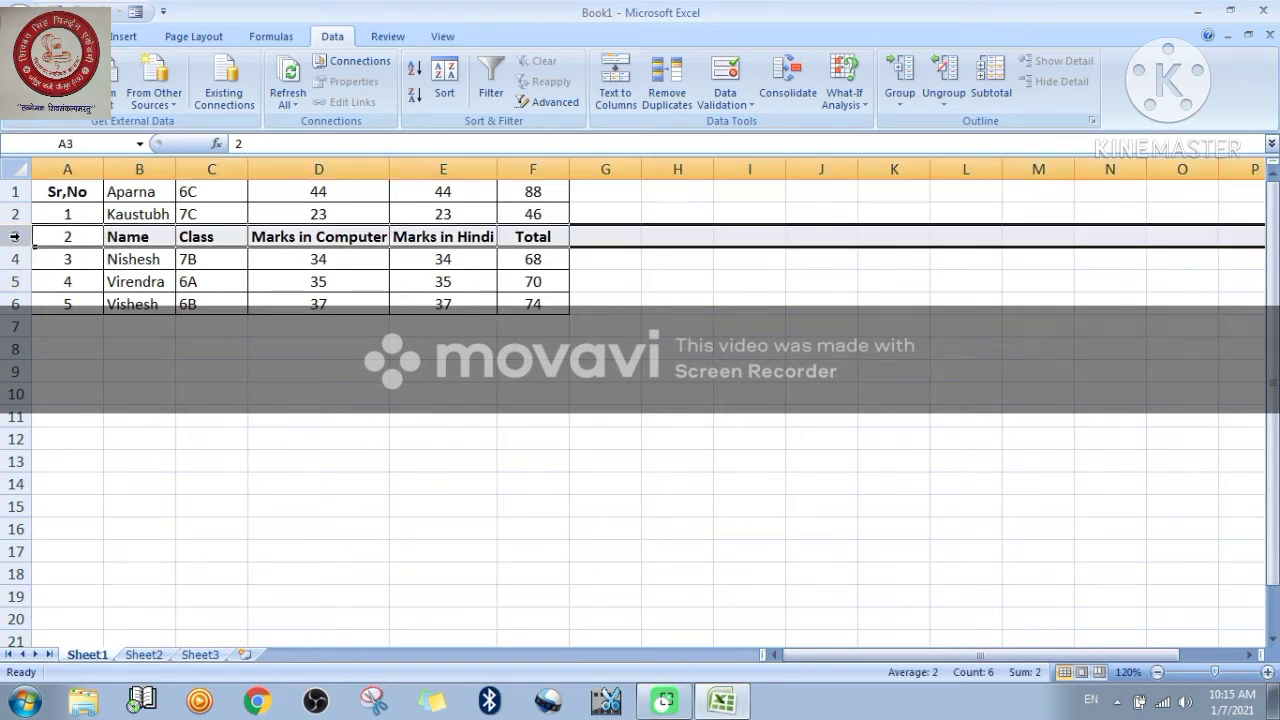
{"action": "right_click", "coordinate": [15, 236]}
{"action": "left_click", "coordinate": [46, 248]}
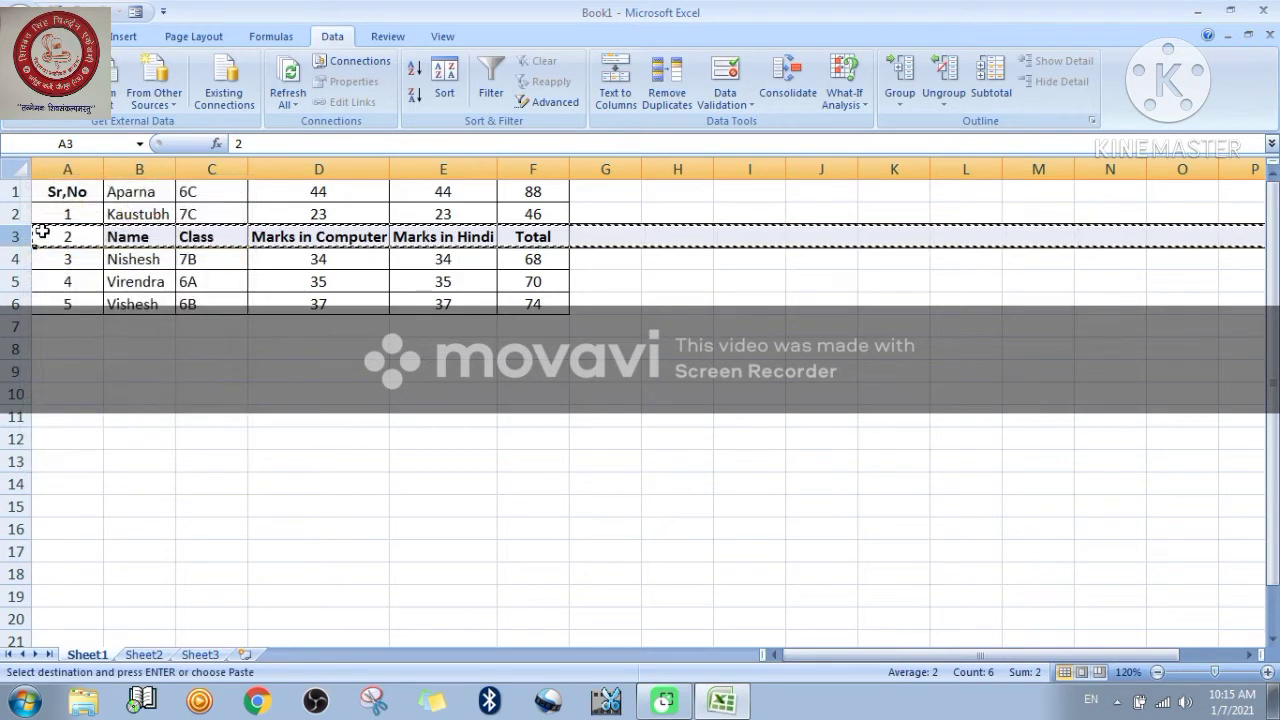
{"action": "left_click", "coordinate": [15, 191]}
{"action": "right_click", "coordinate": [15, 191]}
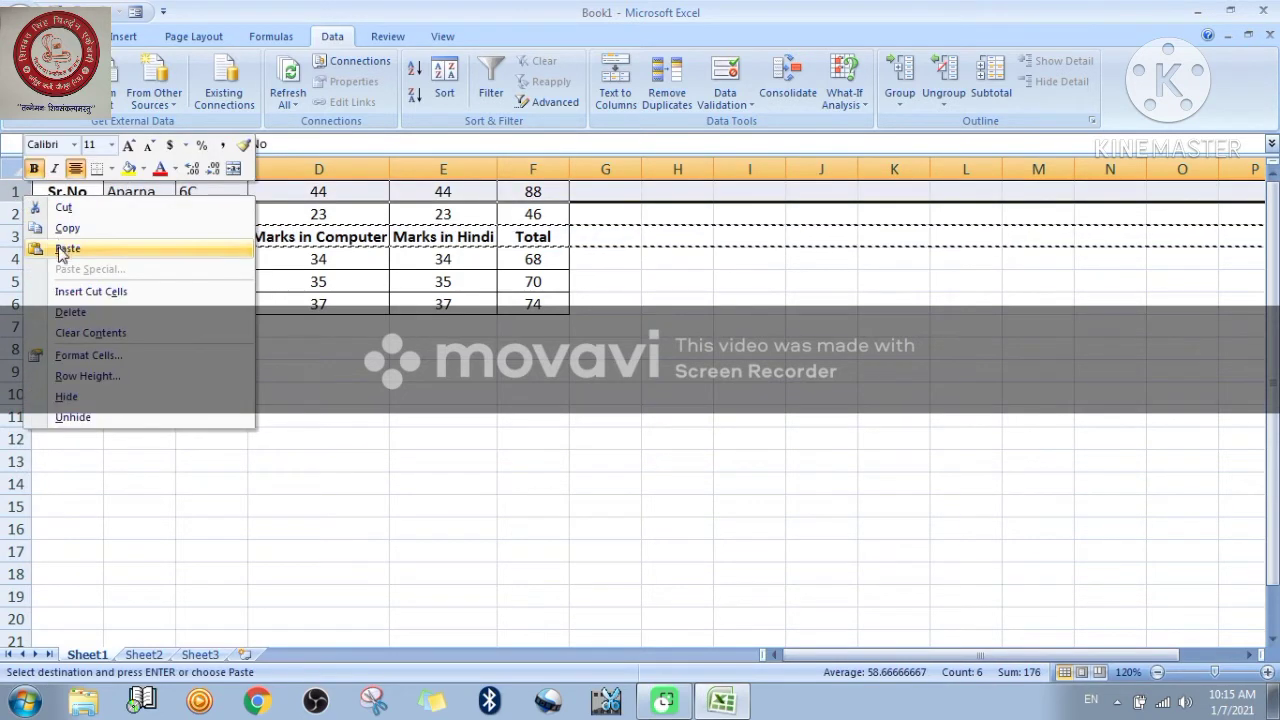
{"action": "left_click", "coordinate": [80, 291]}
{"action": "left_click", "coordinate": [230, 268]}
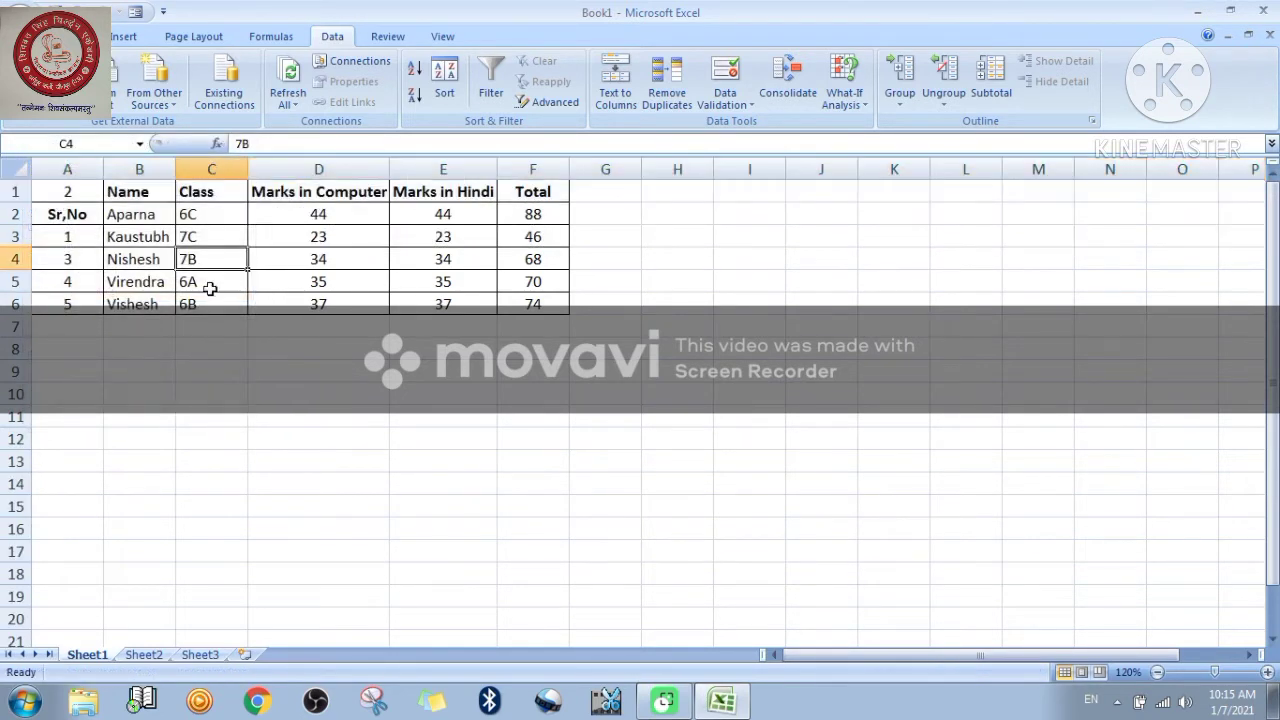
Move the Sr,No heading from cell A2 to A1, replacing the number there.
{"action": "left_click", "coordinate": [50, 216]}
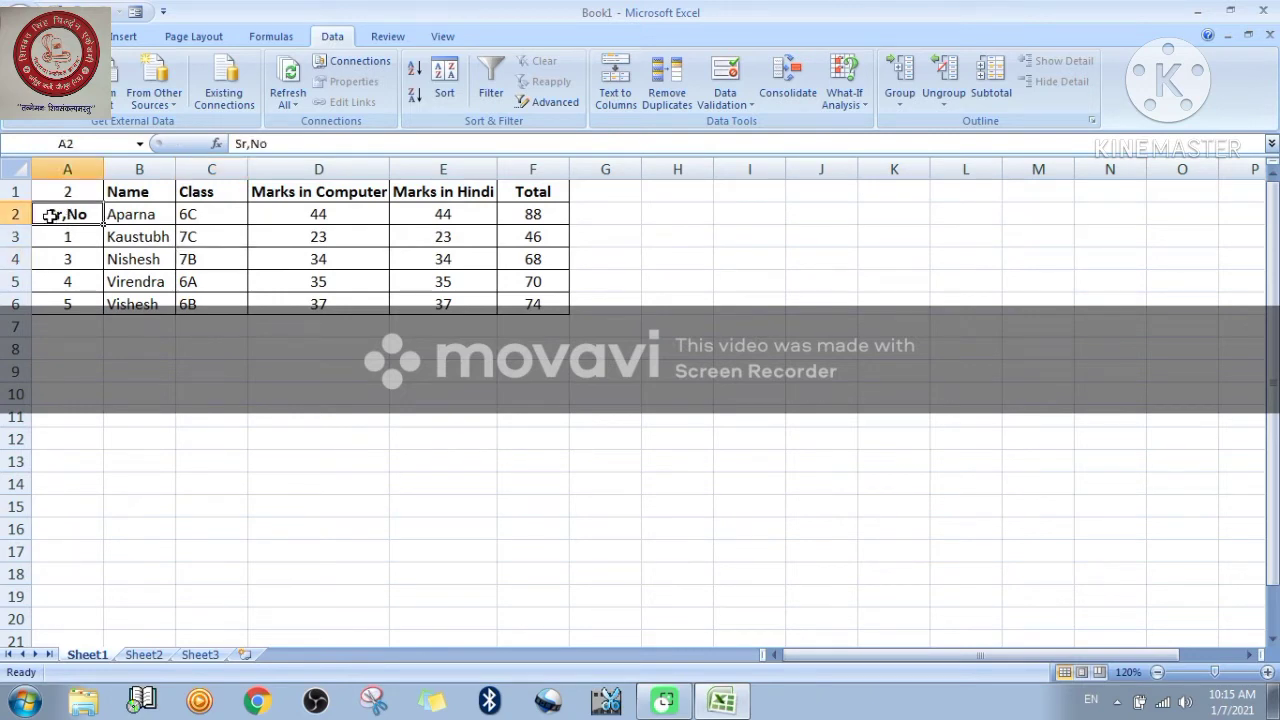
{"action": "right_click", "coordinate": [50, 216]}
{"action": "left_click", "coordinate": [75, 229]}
{"action": "left_click", "coordinate": [52, 194]}
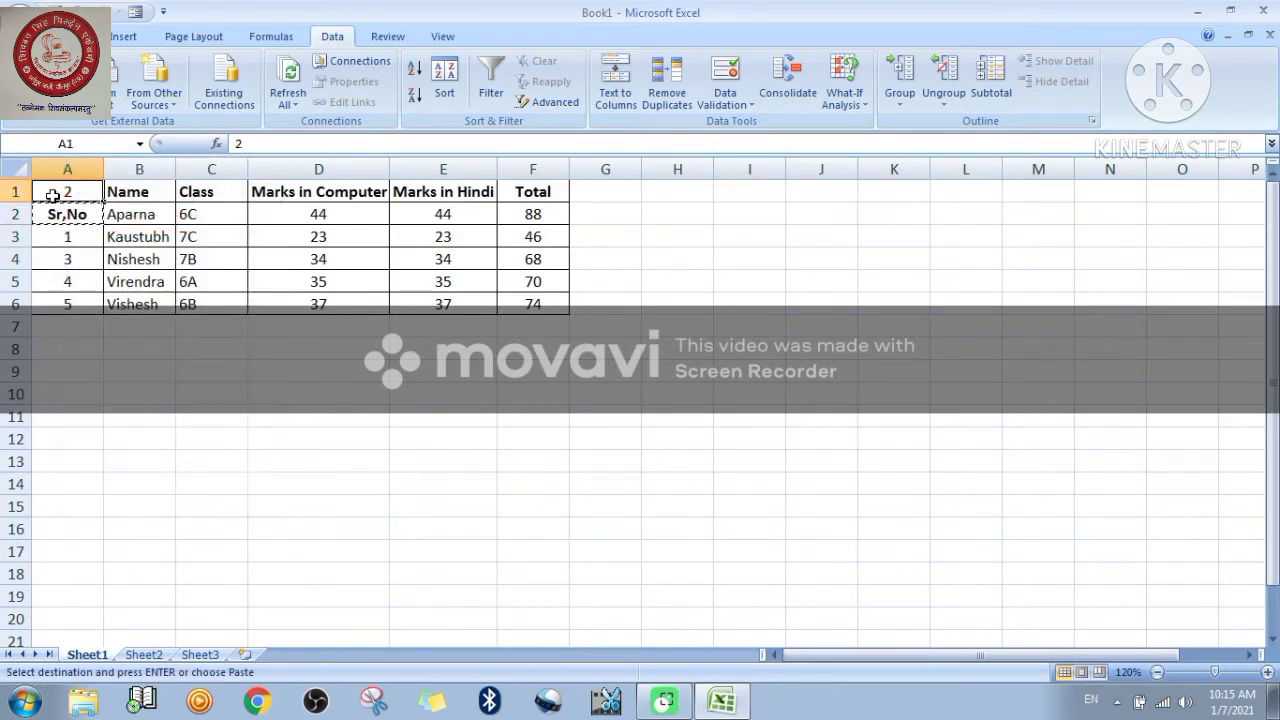
{"action": "right_click", "coordinate": [52, 194]}
{"action": "left_click", "coordinate": [80, 250]}
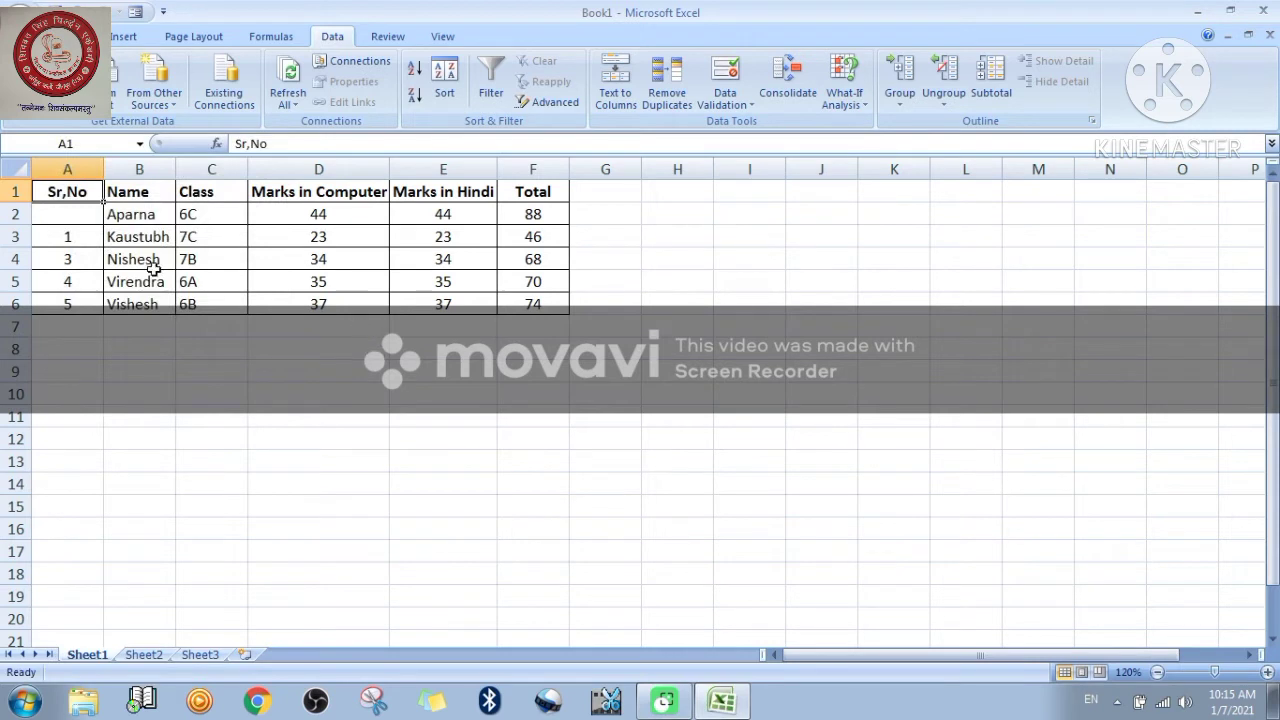
Enter the serial numbers 1 in cell A2 and 2 in cell A3.
{"action": "left_click", "coordinate": [48, 218]}
{"action": "type", "text": "1"}
{"action": "left_click", "coordinate": [40, 240]}
{"action": "type", "text": "2"}
{"action": "left_click", "coordinate": [60, 262]}
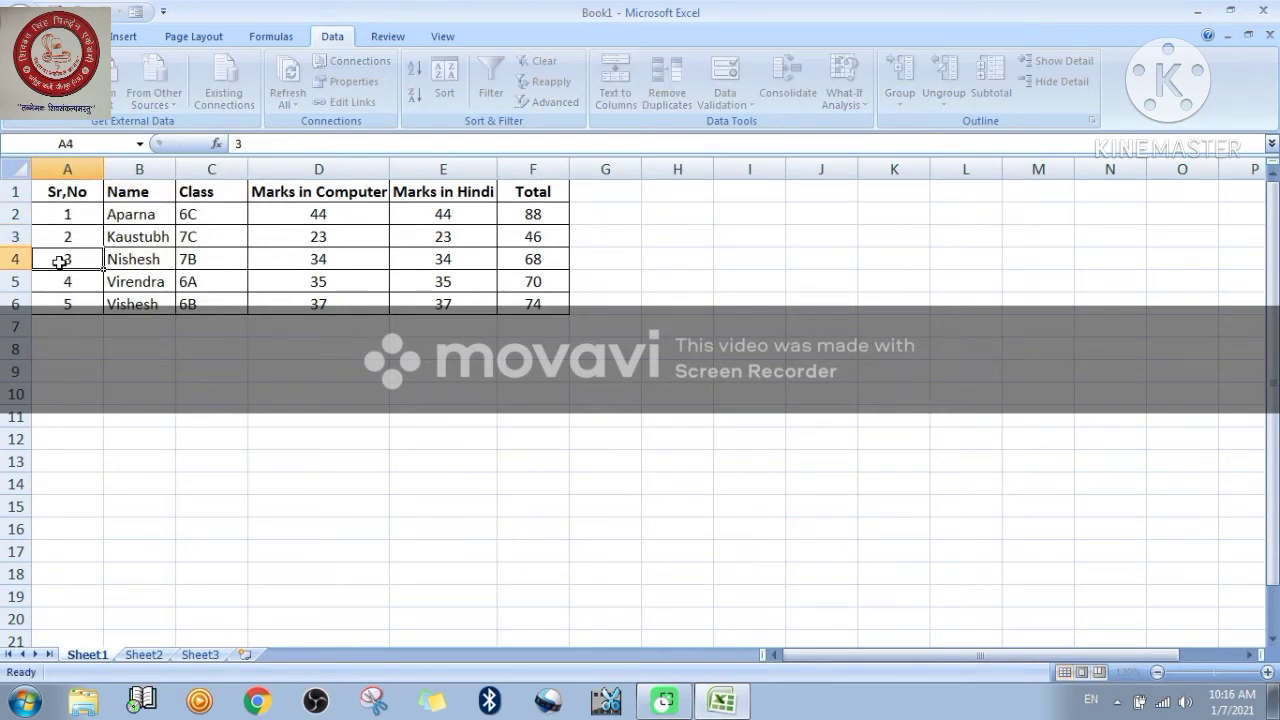
Fill the serial number series from A2:A3 down to cell A6.
{"action": "left_click_drag", "start_coordinate": [56, 214], "coordinate": [64, 242]}
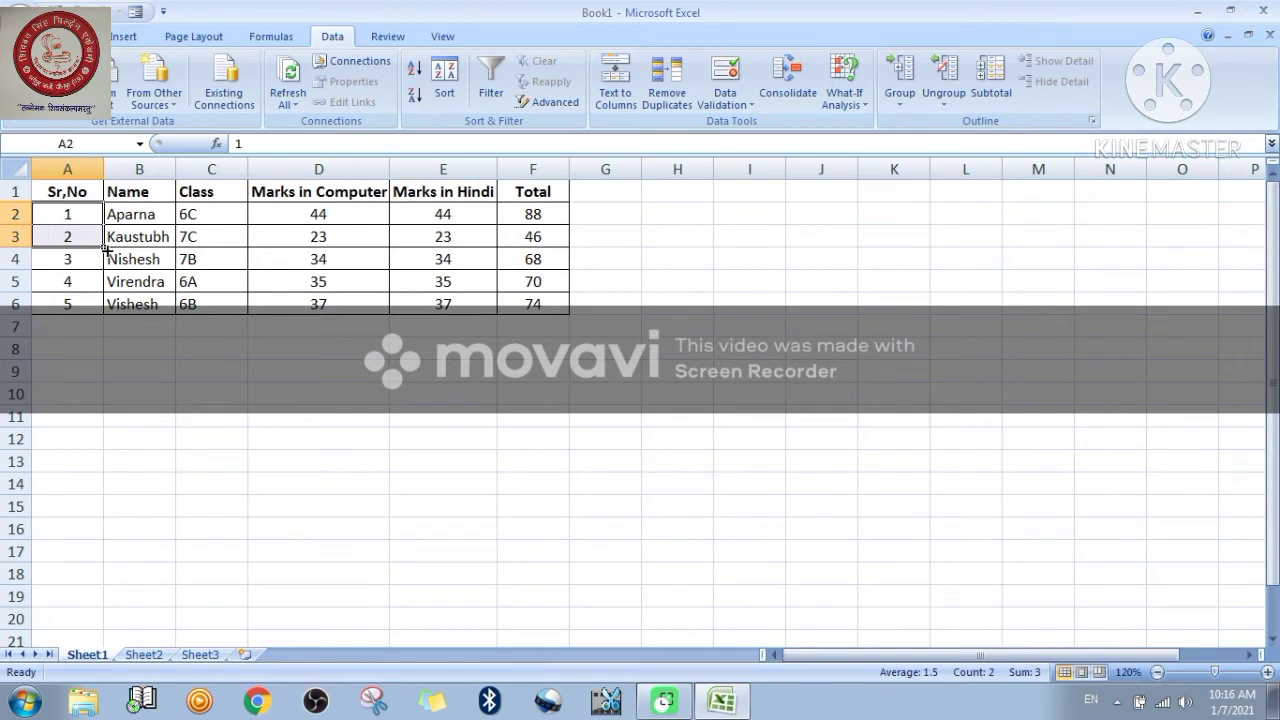
{"action": "left_click", "coordinate": [106, 256]}
{"action": "left_click", "coordinate": [98, 241]}
{"action": "left_click", "coordinate": [76, 214]}
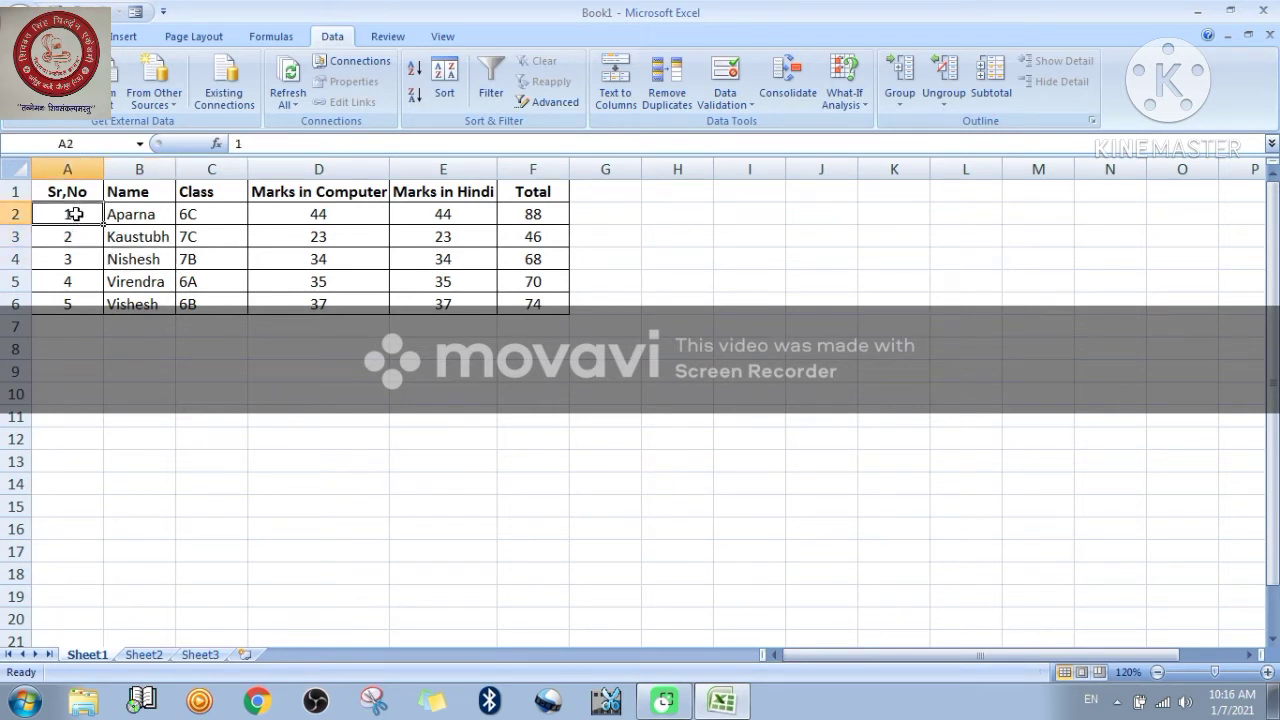
{"action": "left_click_drag", "start_coordinate": [76, 214], "coordinate": [104, 315]}
{"action": "left_click", "coordinate": [188, 356]}
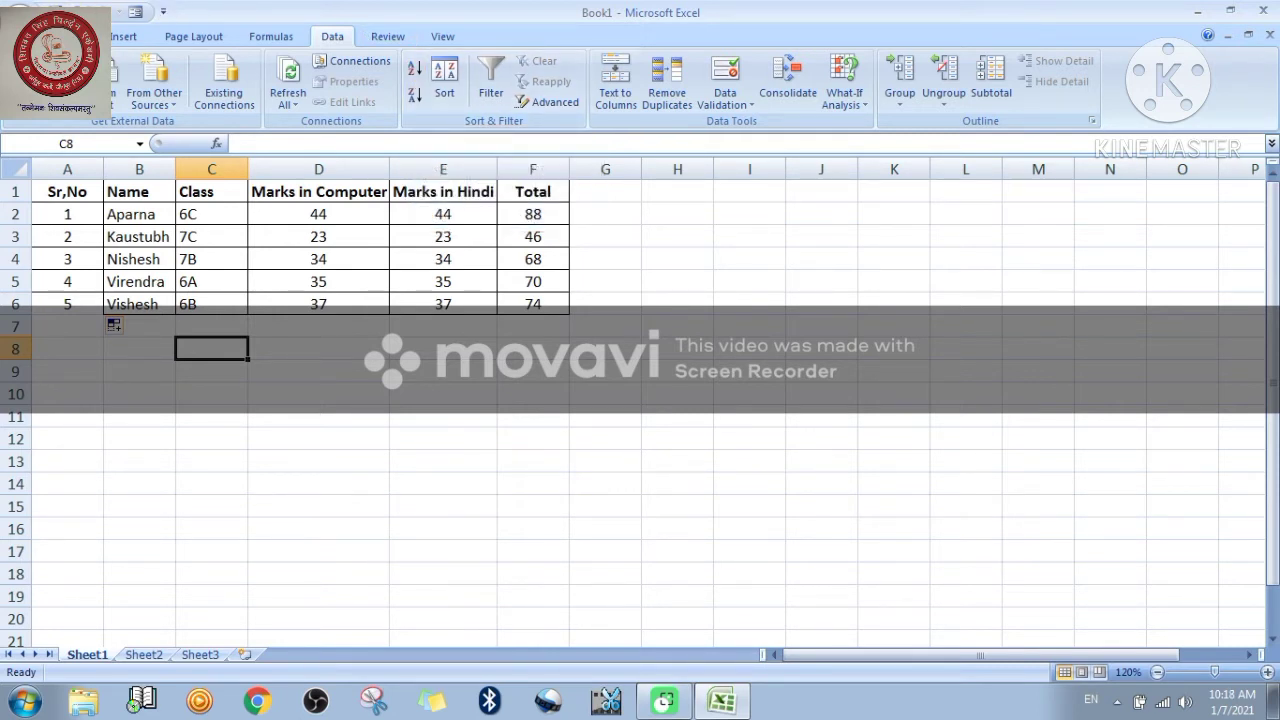
Sort the range B1:F6 with Sort A to Z, followed by Sort Z to A.
{"action": "left_click", "coordinate": [82, 36]}
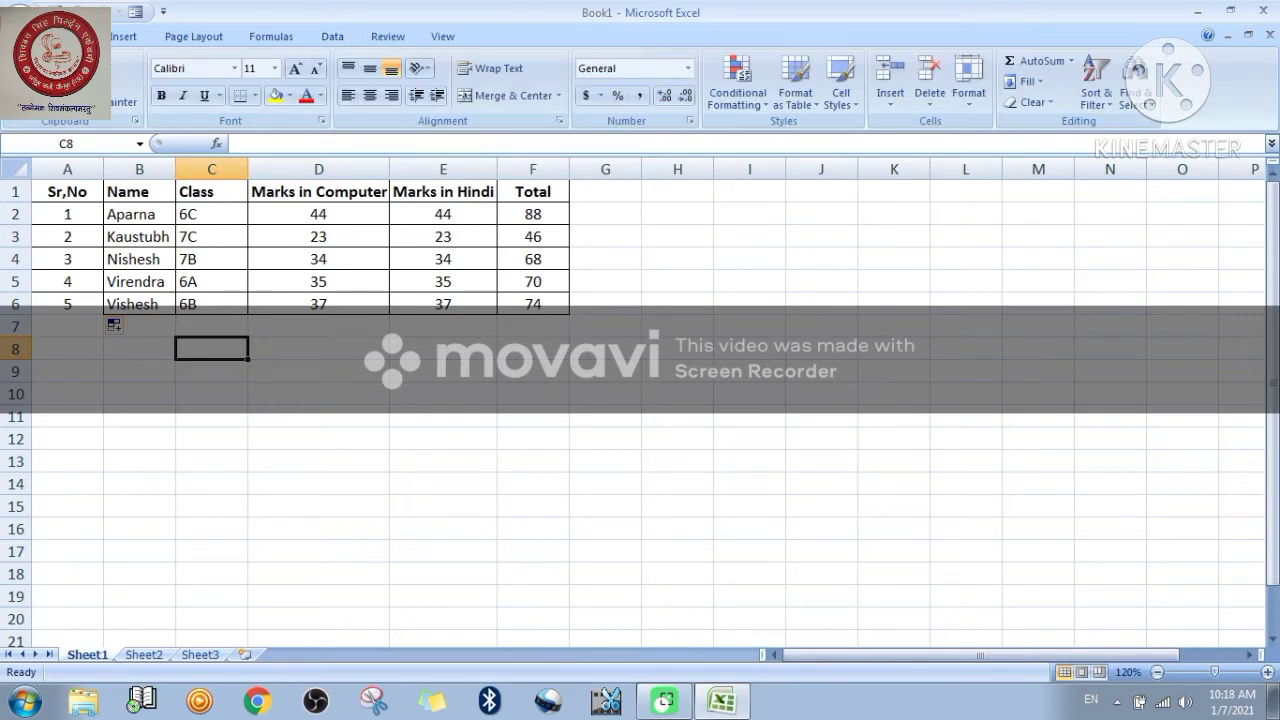
{"action": "left_click", "coordinate": [1134, 96]}
{"action": "left_click", "coordinate": [1106, 106]}
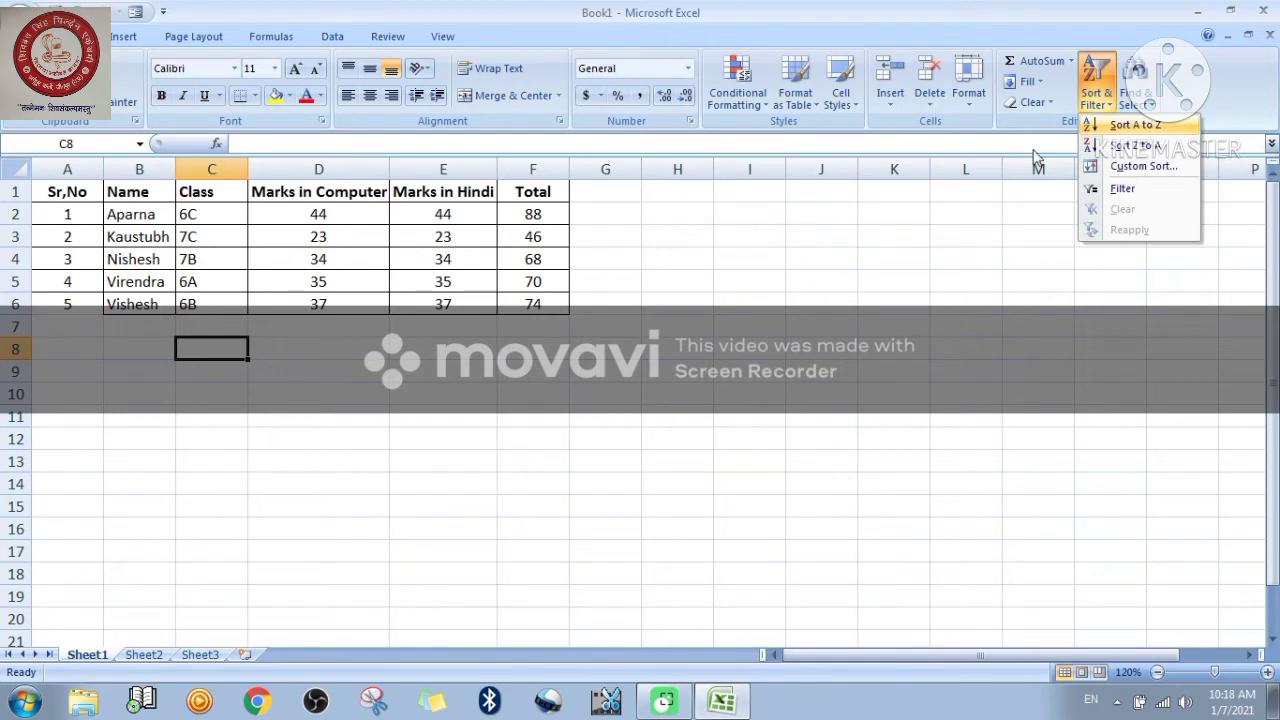
{"action": "left_click", "coordinate": [1150, 130]}
{"action": "left_click_drag", "start_coordinate": [138, 192], "coordinate": [543, 304]}
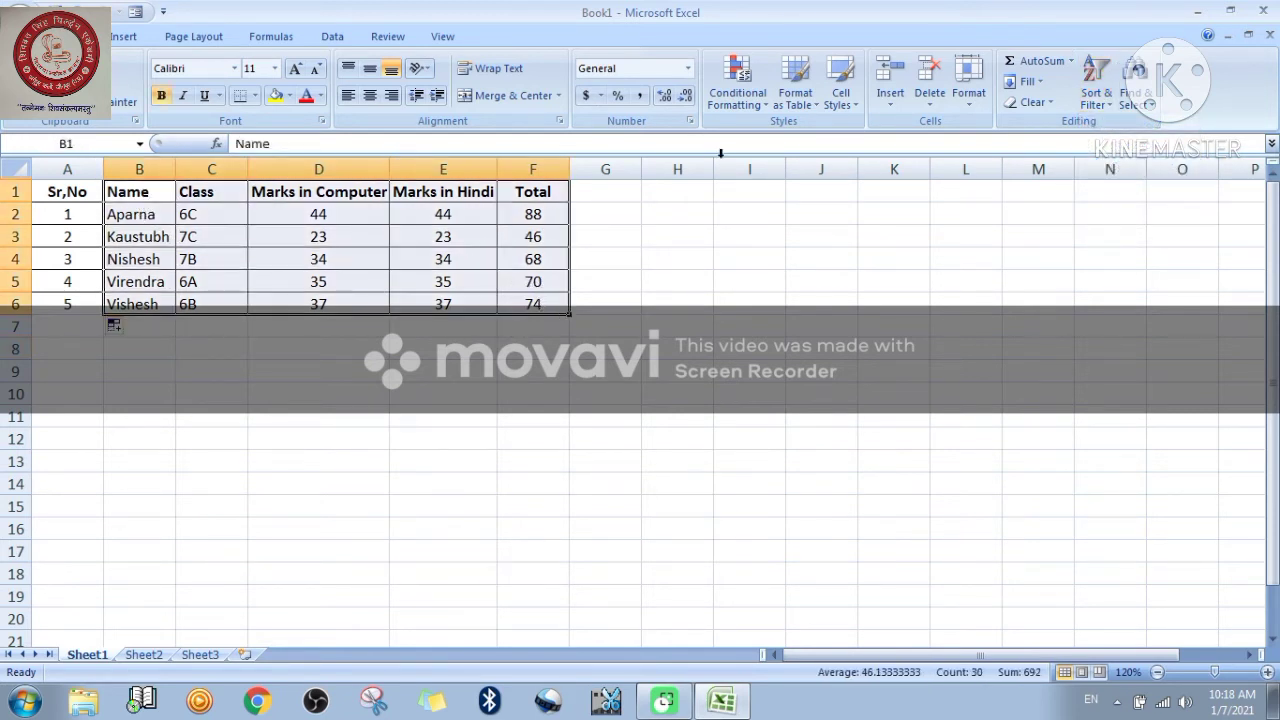
{"action": "left_click", "coordinate": [1096, 95]}
{"action": "left_click", "coordinate": [1121, 128]}
{"action": "left_click", "coordinate": [1100, 100]}
{"action": "left_click", "coordinate": [1124, 148]}
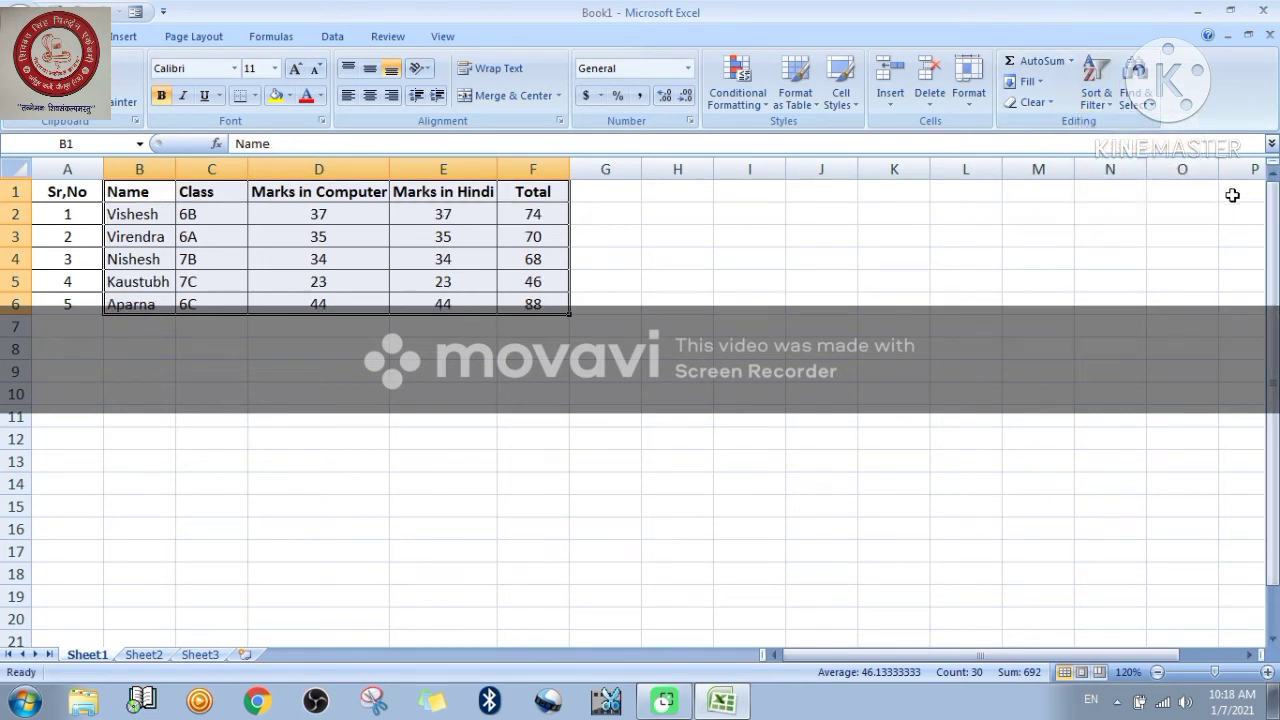
Review the Custom Sort settings for B1:F6 and close them without applying a sort.
{"action": "left_click", "coordinate": [1096, 95]}
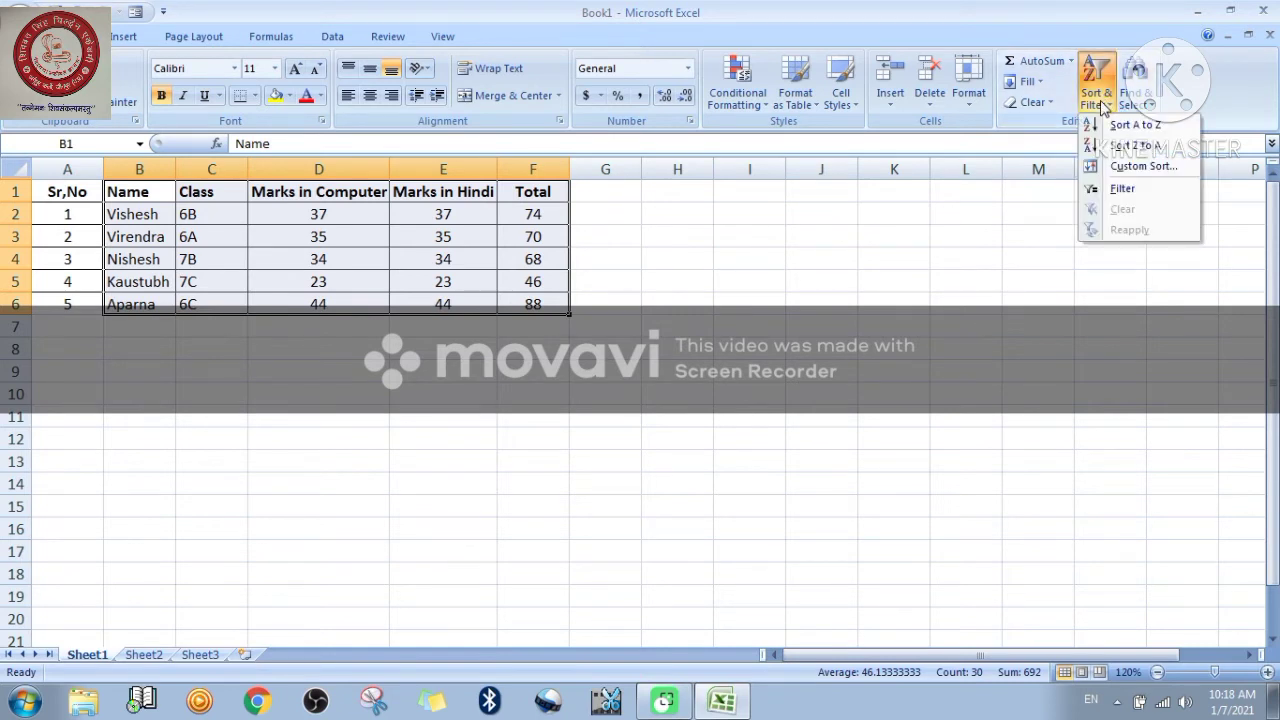
{"action": "left_click", "coordinate": [1135, 166]}
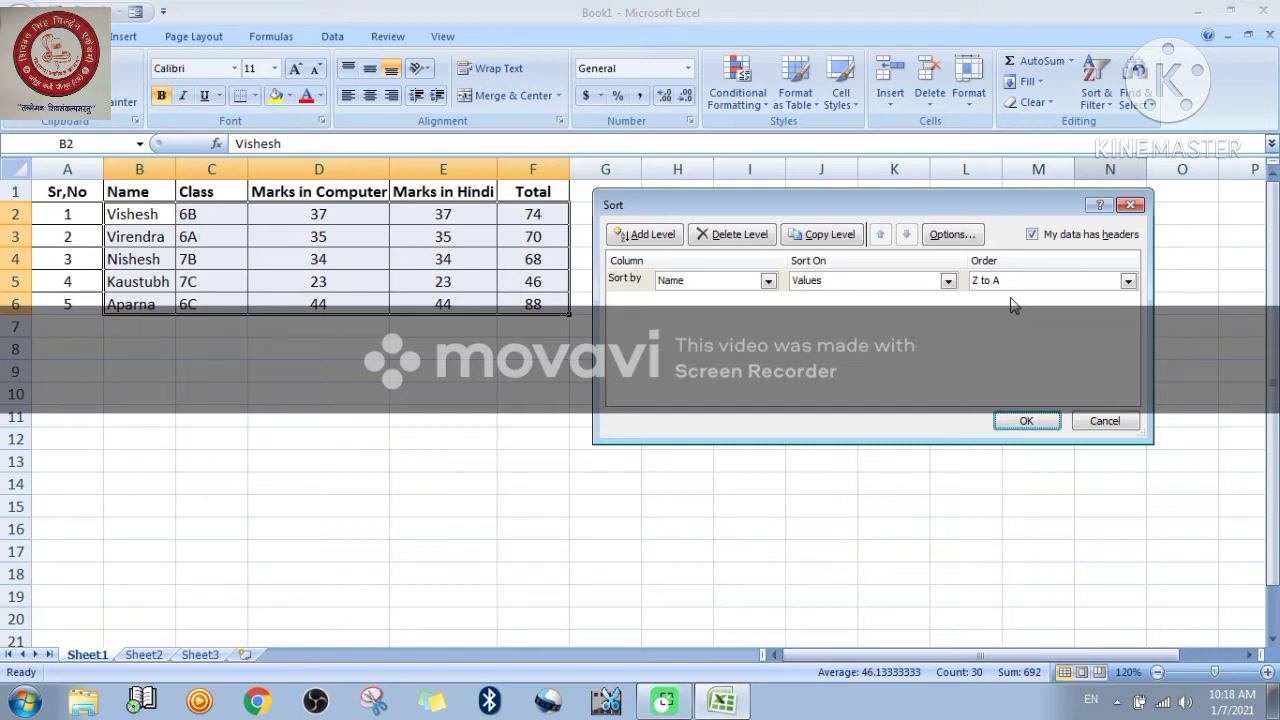
{"action": "left_click", "coordinate": [1121, 418]}
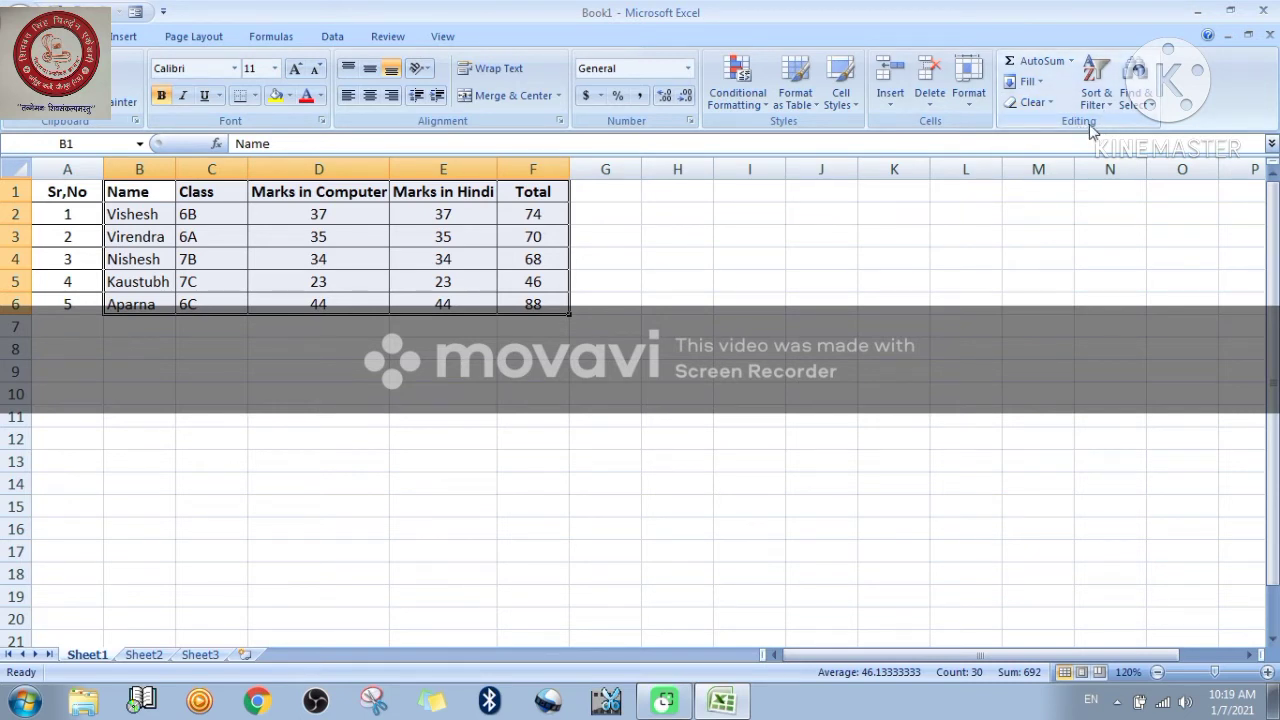
Turn on Filter for B1:F6 and filter the Name column to only the first two names in its list.
{"action": "left_click", "coordinate": [1110, 106]}
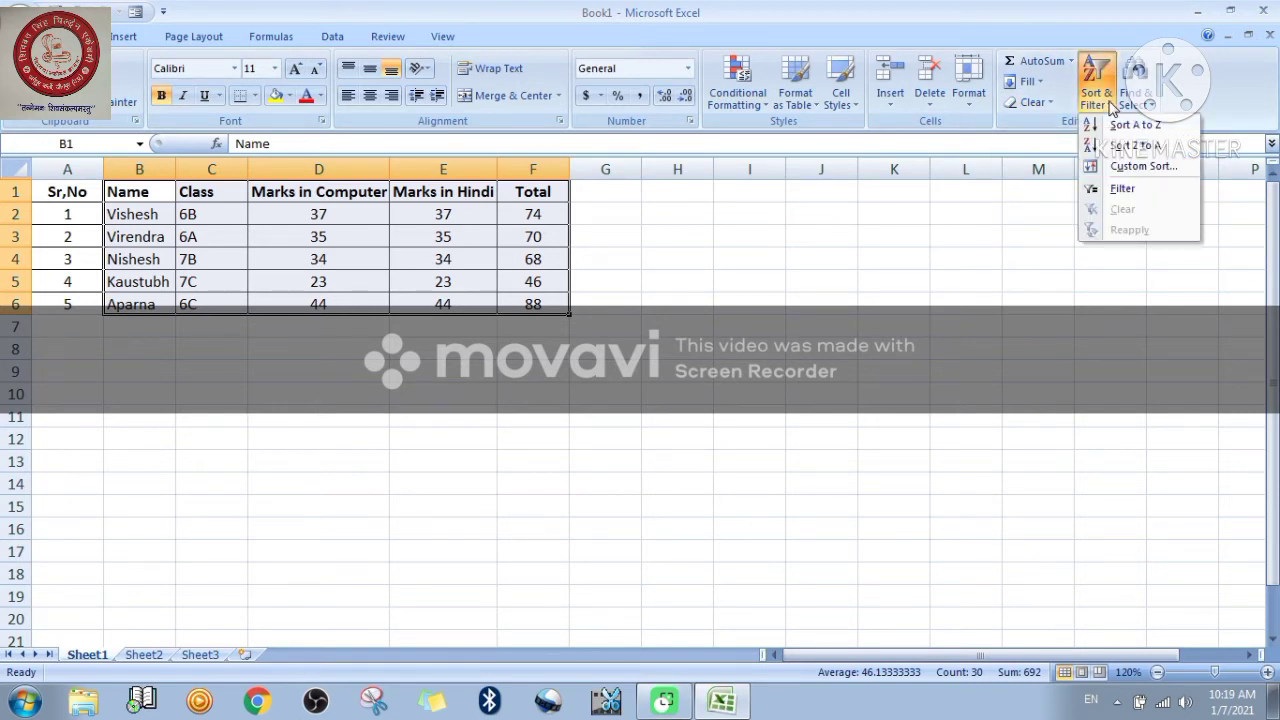
{"action": "left_click", "coordinate": [1122, 187]}
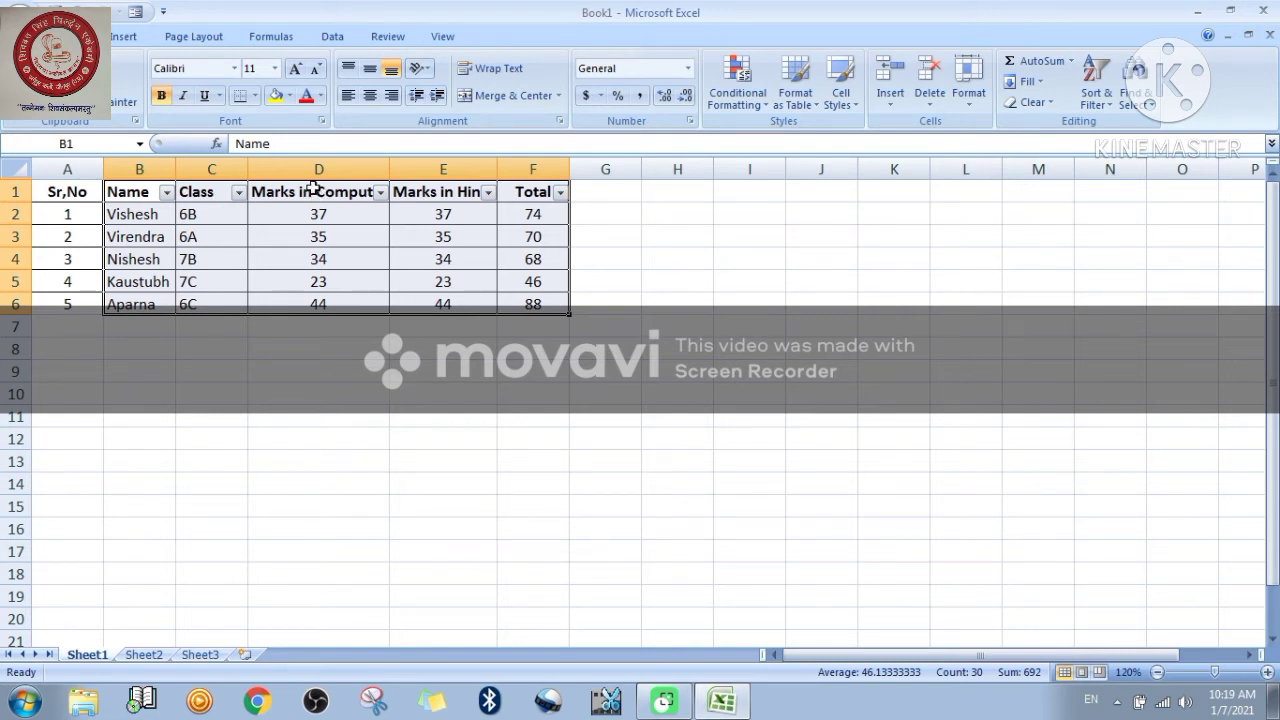
{"action": "left_click", "coordinate": [166, 192]}
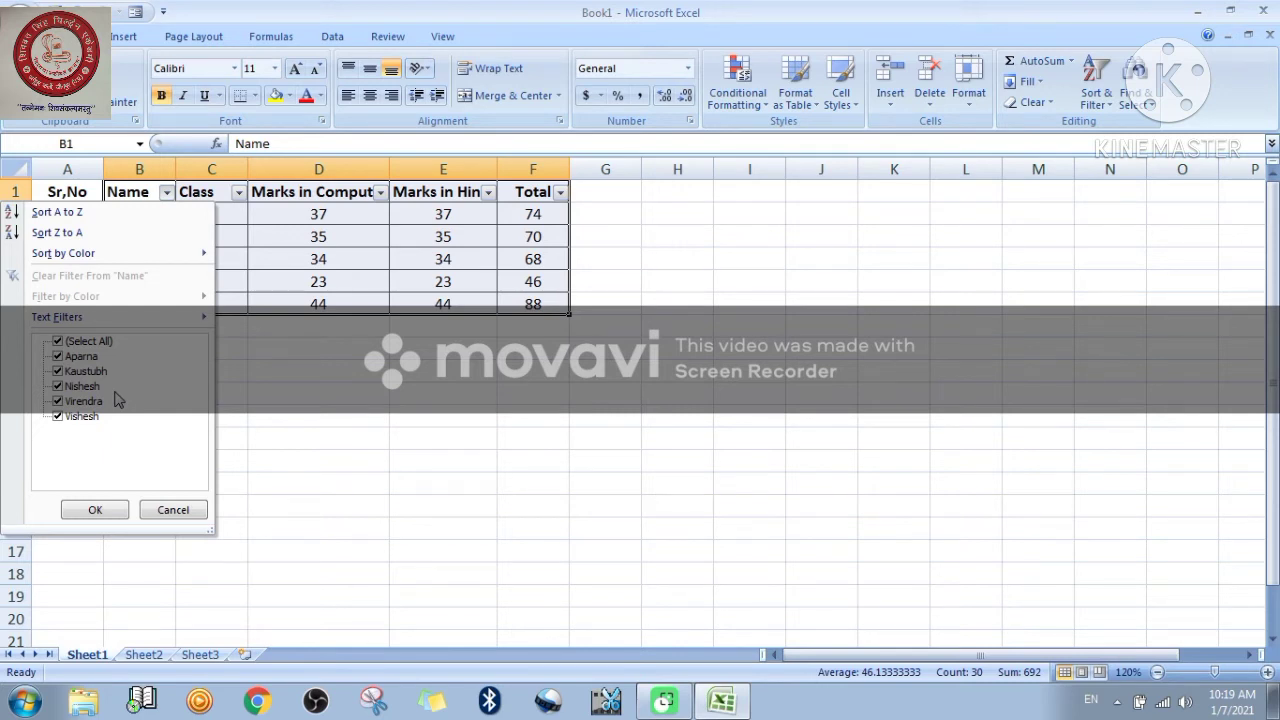
{"action": "left_click", "coordinate": [58, 341]}
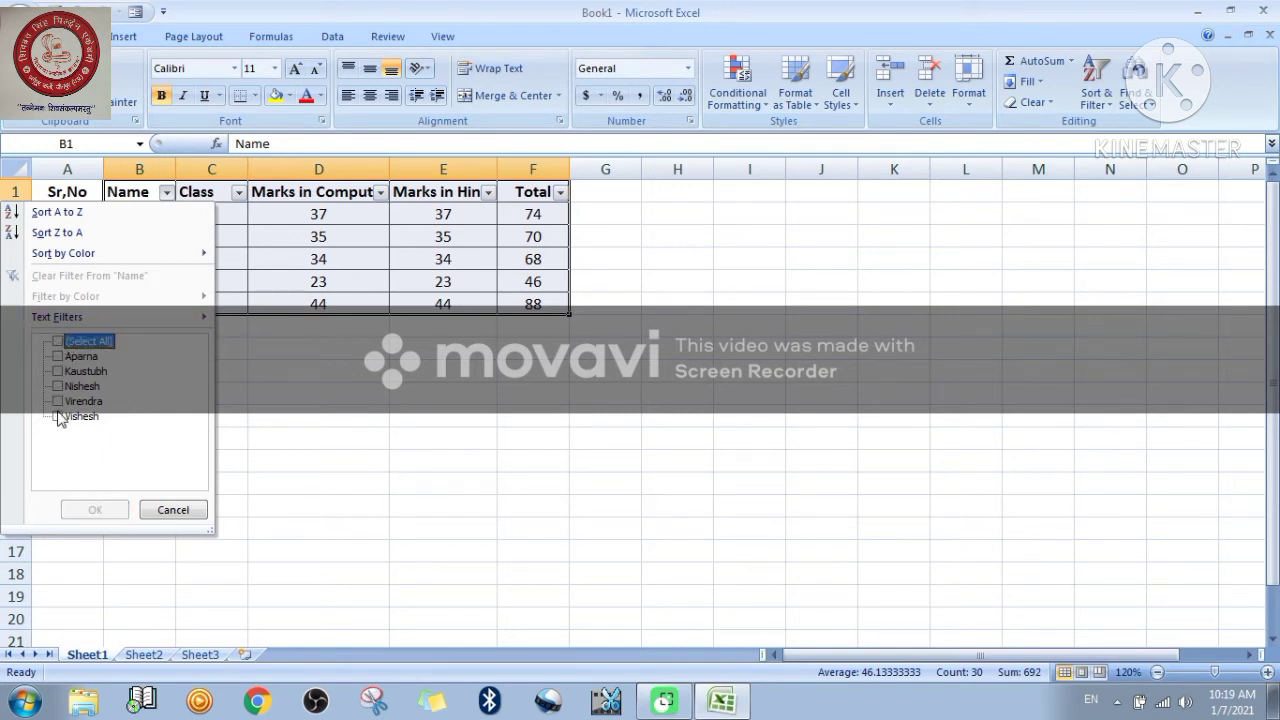
{"action": "left_click", "coordinate": [57, 356]}
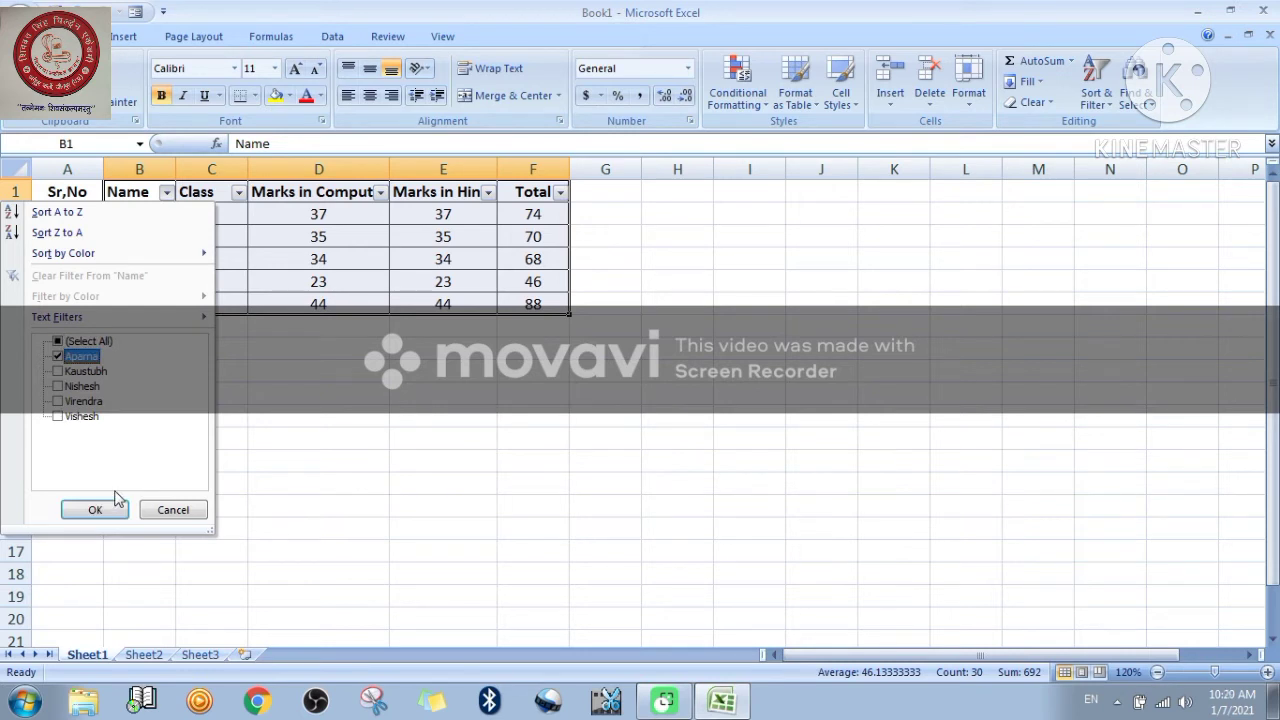
{"action": "left_click", "coordinate": [58, 371]}
{"action": "left_click", "coordinate": [95, 511]}
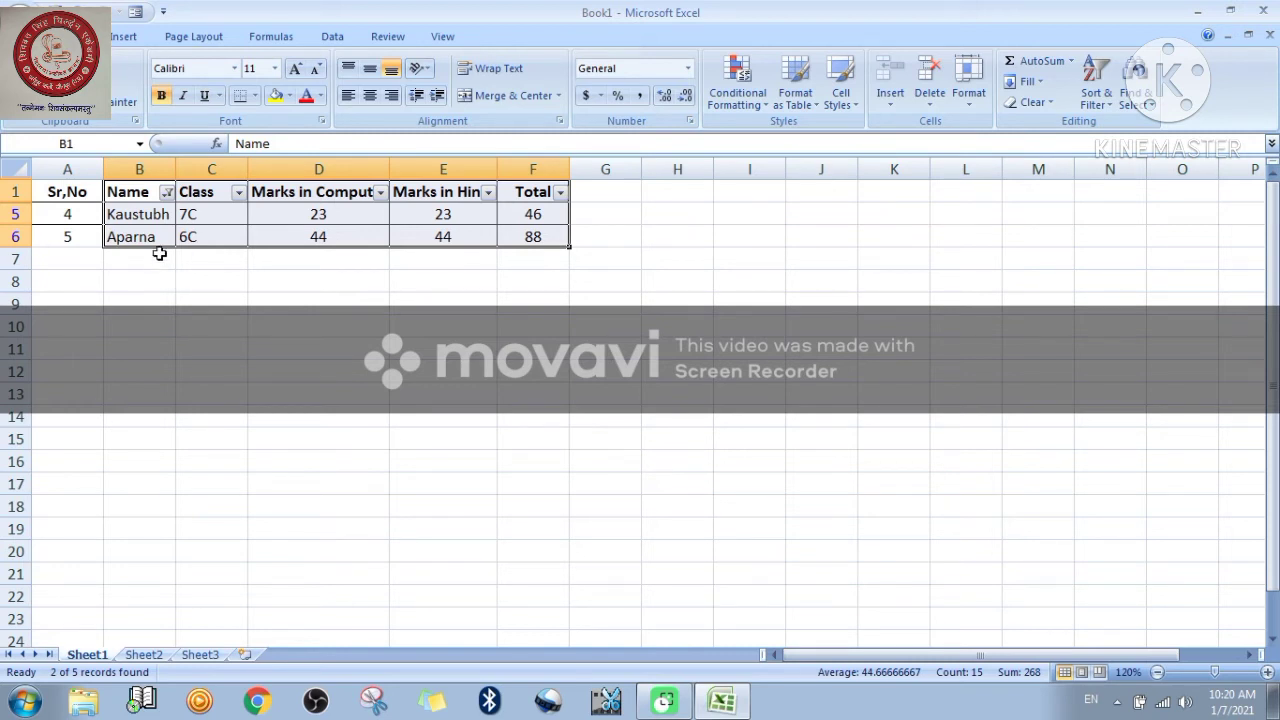
Show all students again by selecting every entry in the Name column's filter.
{"action": "left_click", "coordinate": [168, 192]}
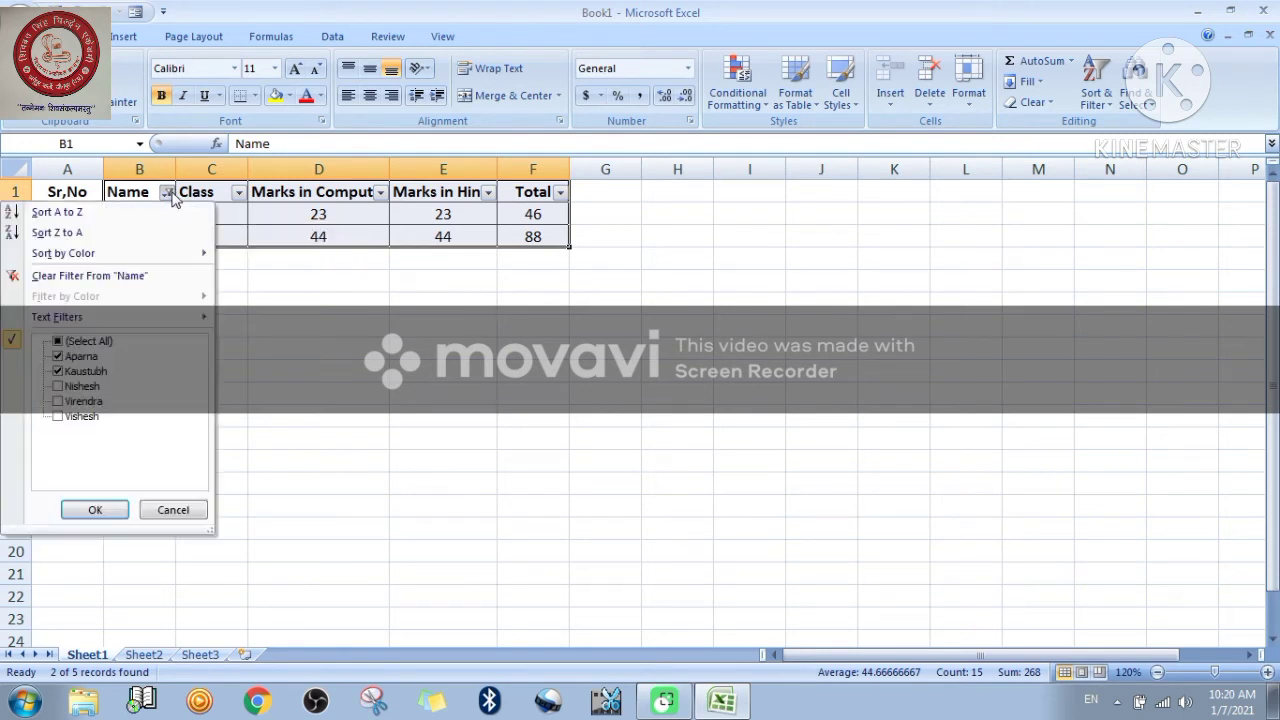
{"action": "left_click", "coordinate": [58, 341]}
{"action": "left_click", "coordinate": [97, 510]}
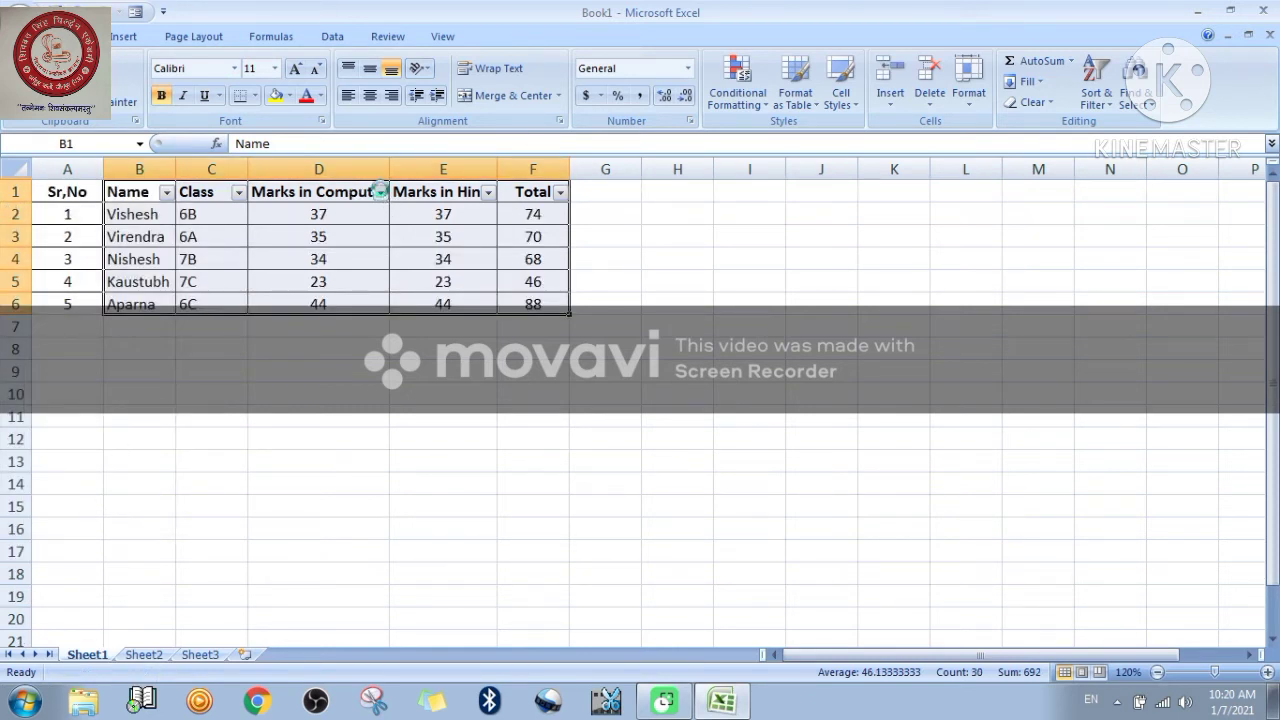
Filter the Marks in Computer column to show only the value 44.
{"action": "left_click", "coordinate": [380, 192]}
{"action": "left_click", "coordinate": [213, 342]}
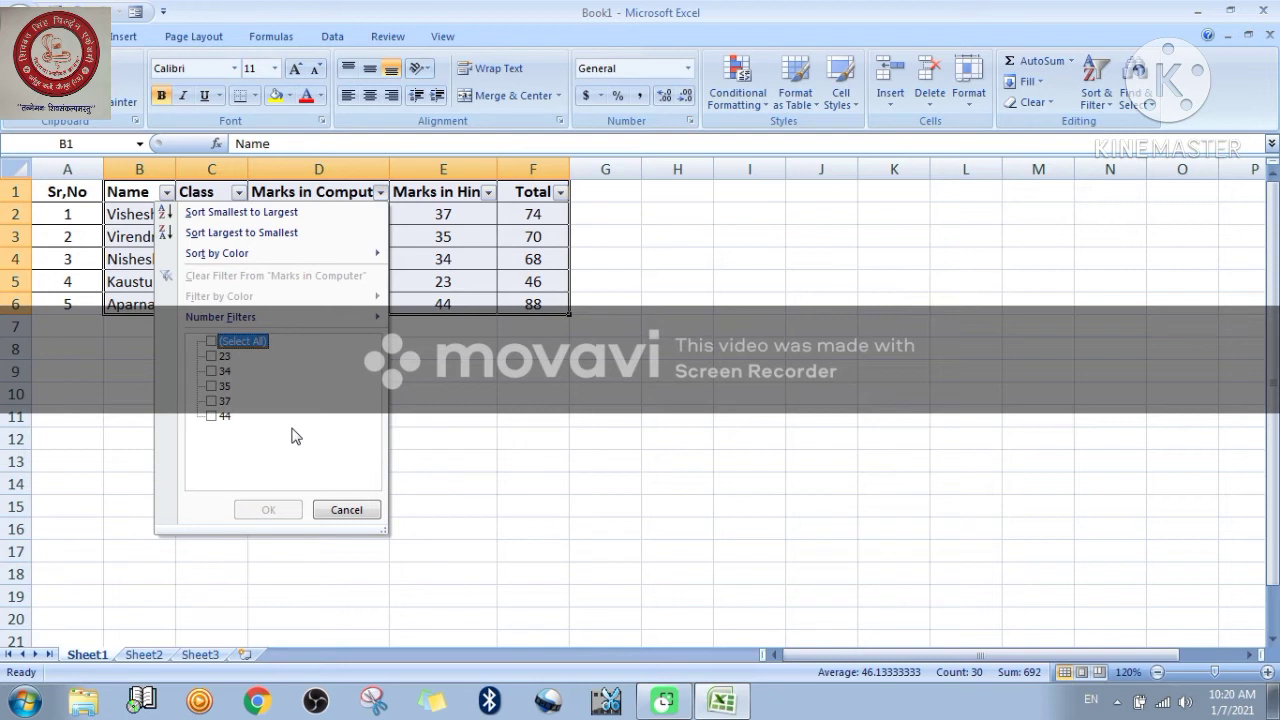
{"action": "left_click", "coordinate": [212, 416]}
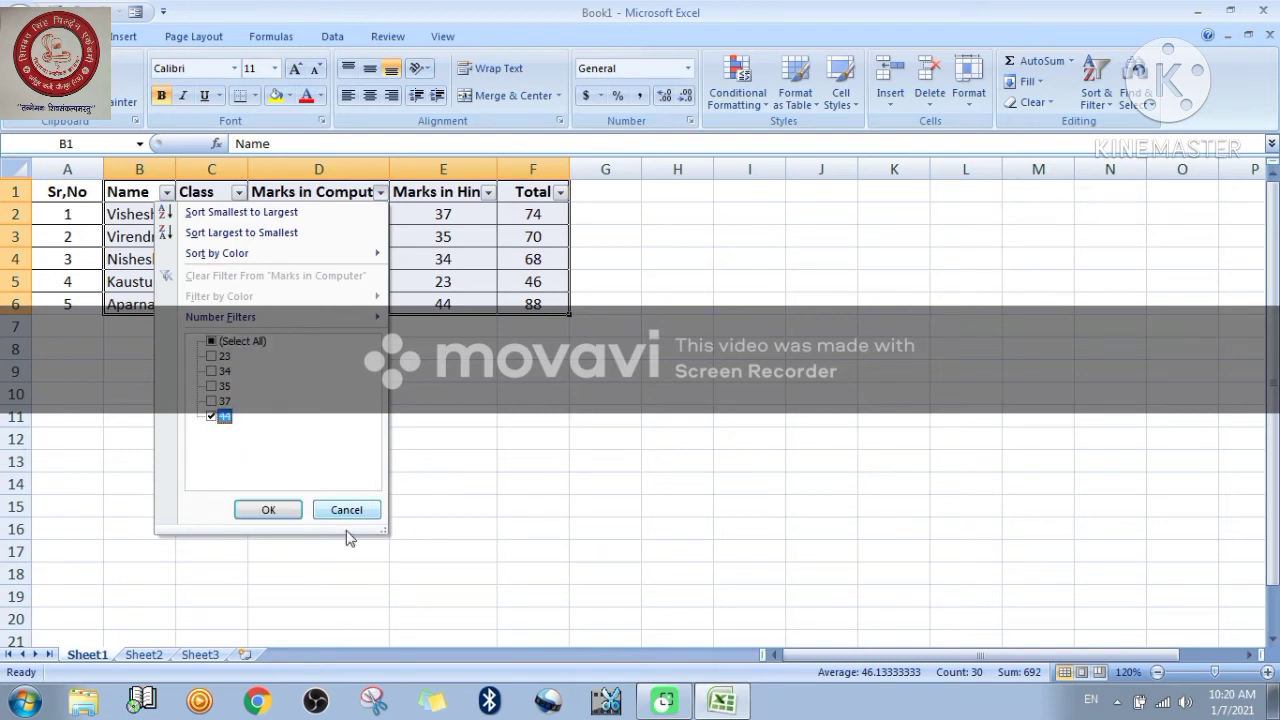
{"action": "left_click", "coordinate": [267, 510]}
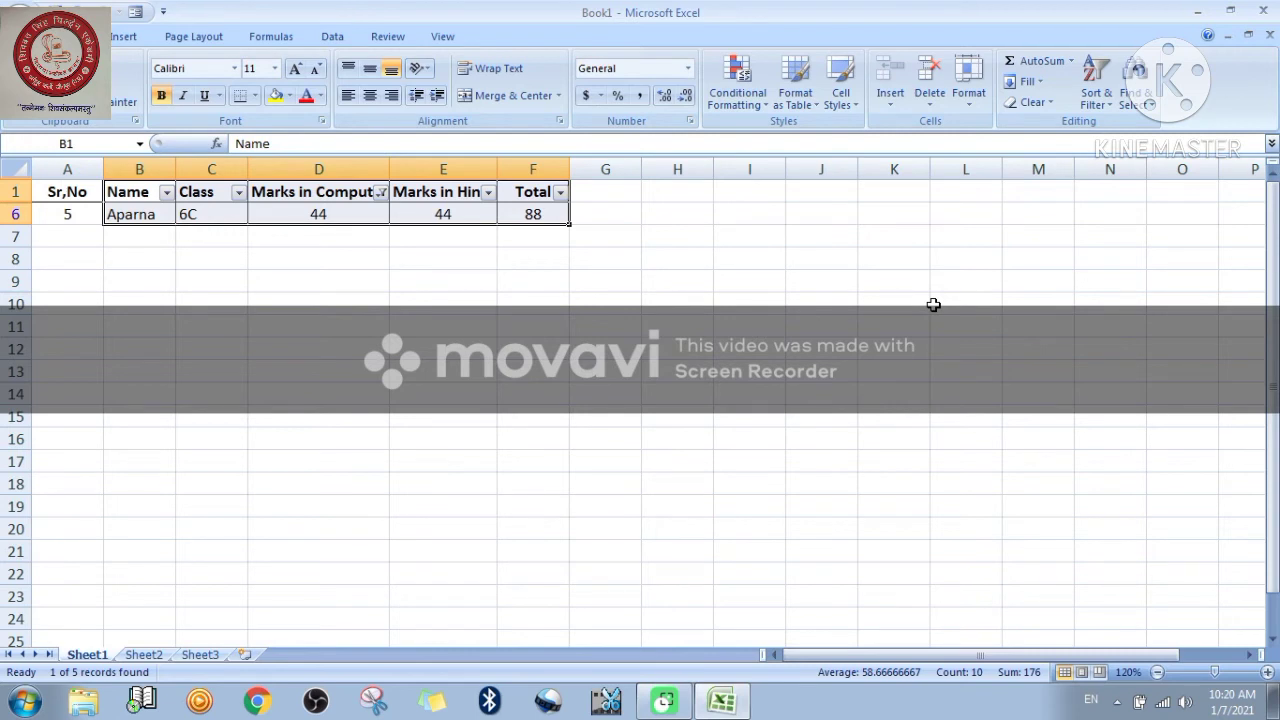
Show every value in the Marks in Computer column's filter again and turn Filter off for the table.
{"action": "left_click", "coordinate": [381, 193]}
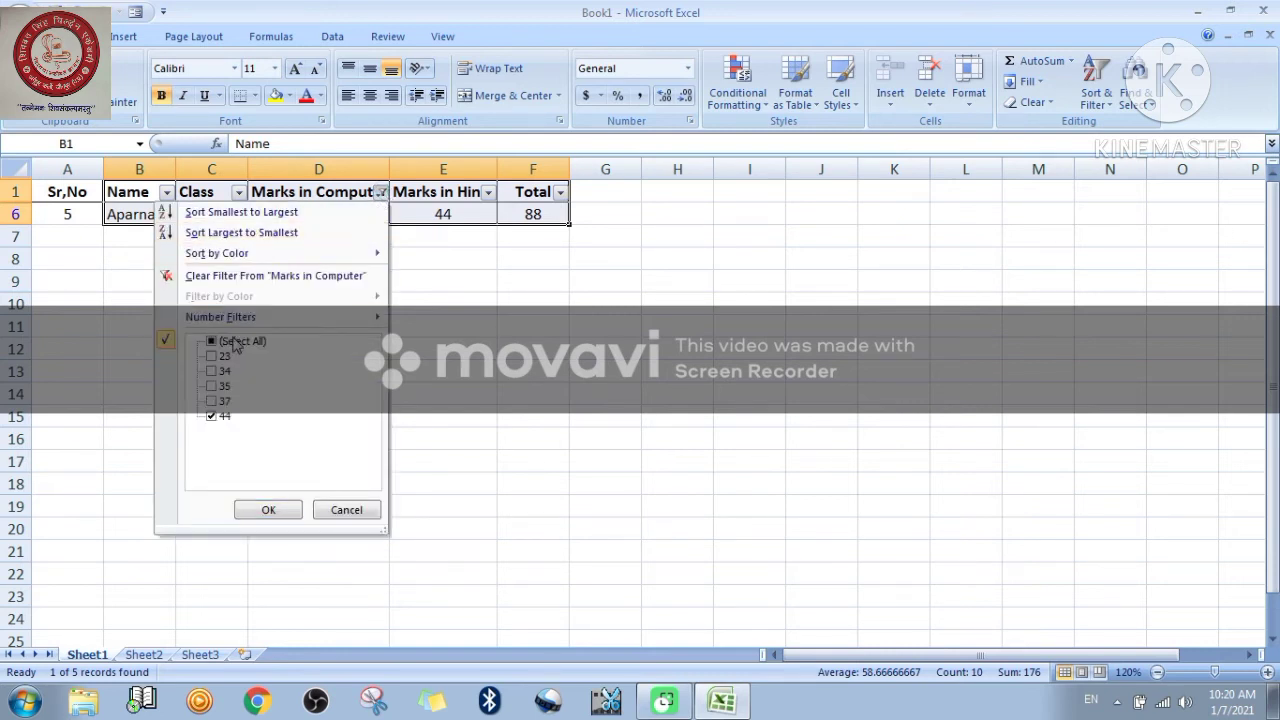
{"action": "left_click", "coordinate": [268, 510]}
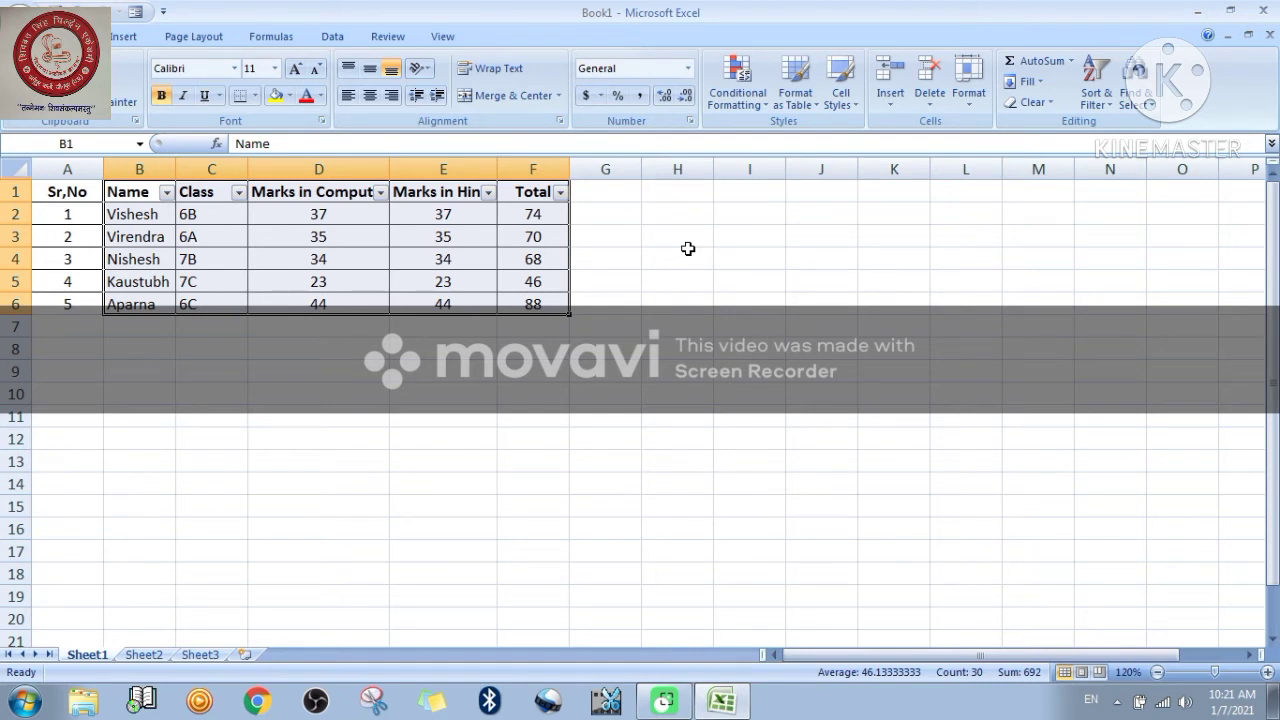
{"action": "left_click", "coordinate": [333, 40]}
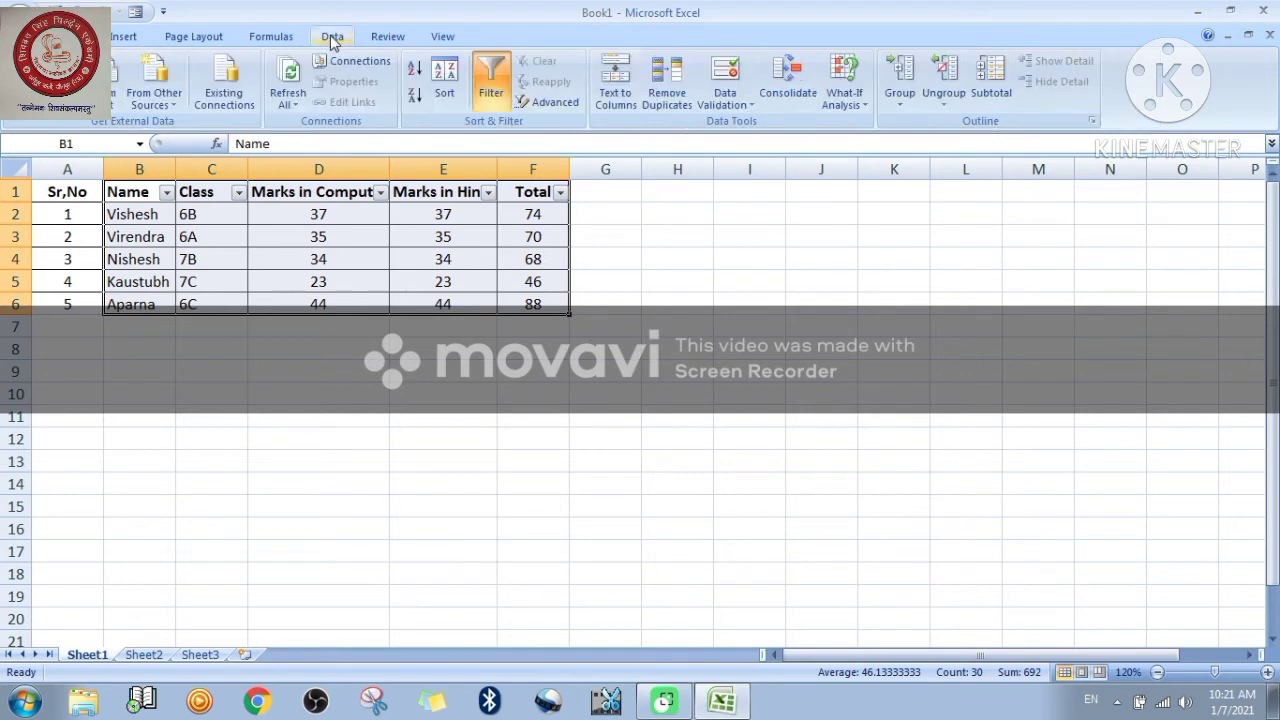
{"action": "left_click", "coordinate": [499, 96]}
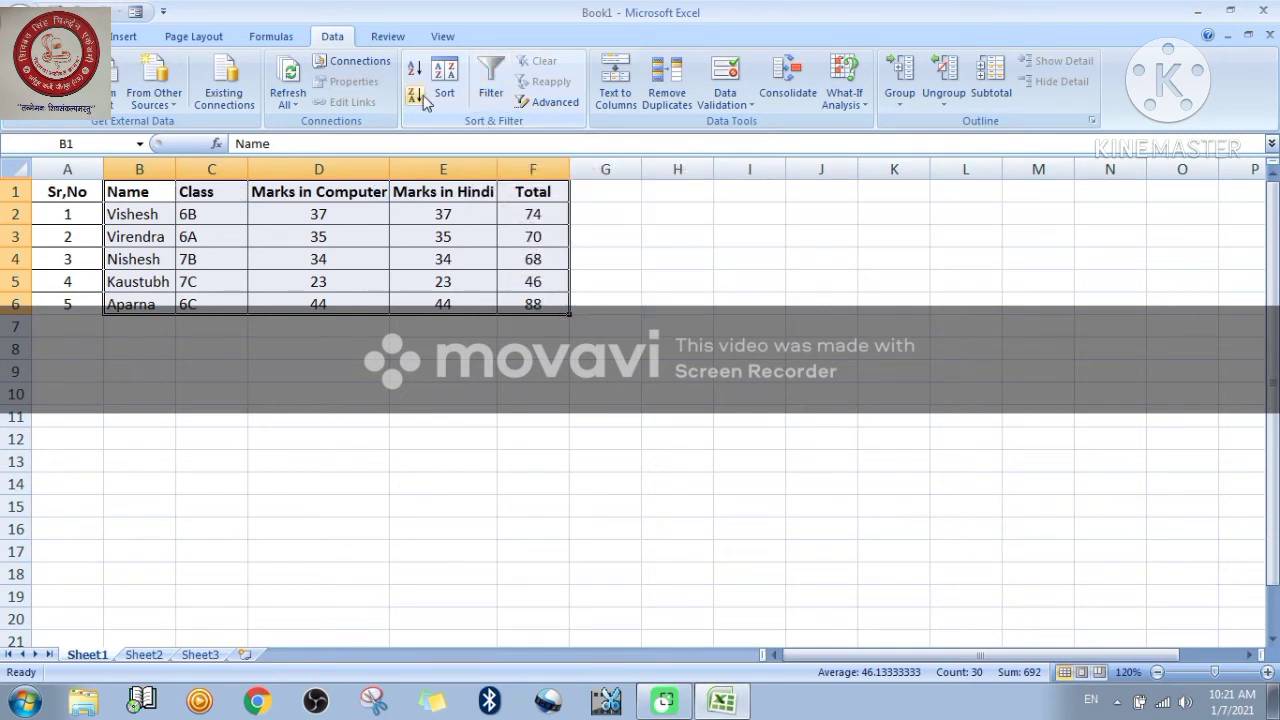
Turn Filter on again for the headers of B1:F6.
{"action": "left_click", "coordinate": [490, 94]}
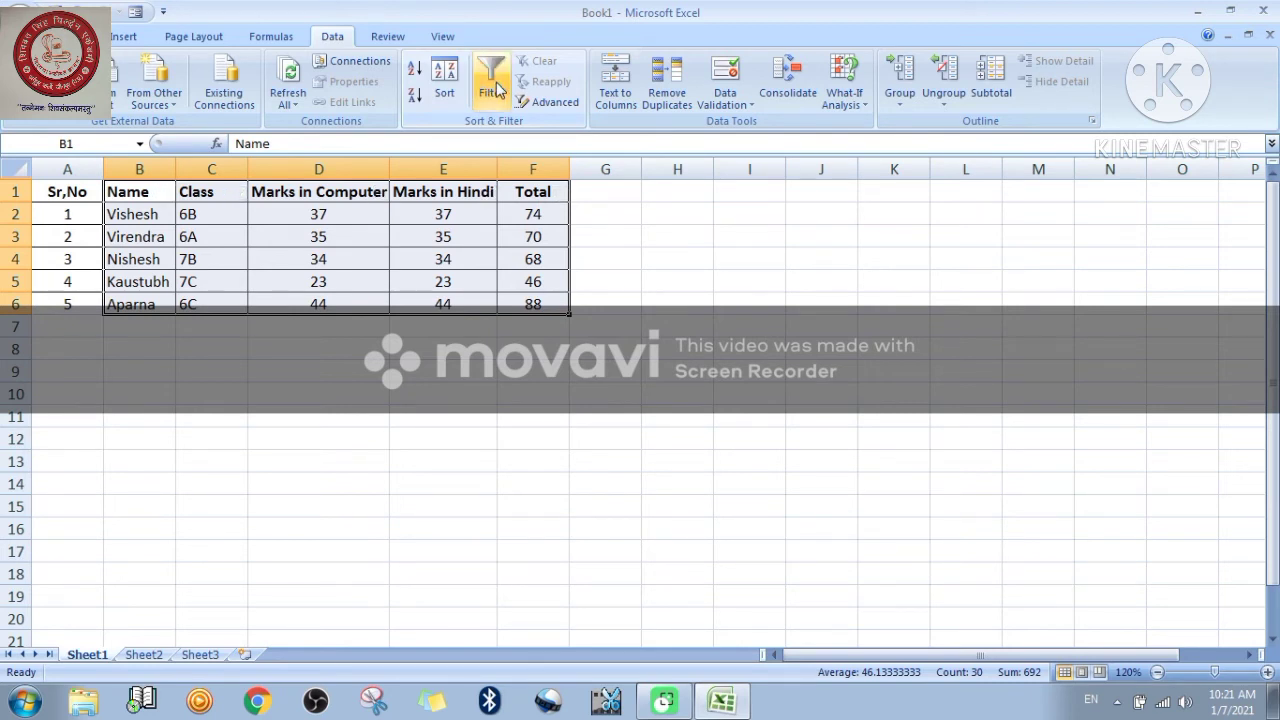
{"action": "left_click", "coordinate": [499, 89]}
{"action": "left_click", "coordinate": [499, 89]}
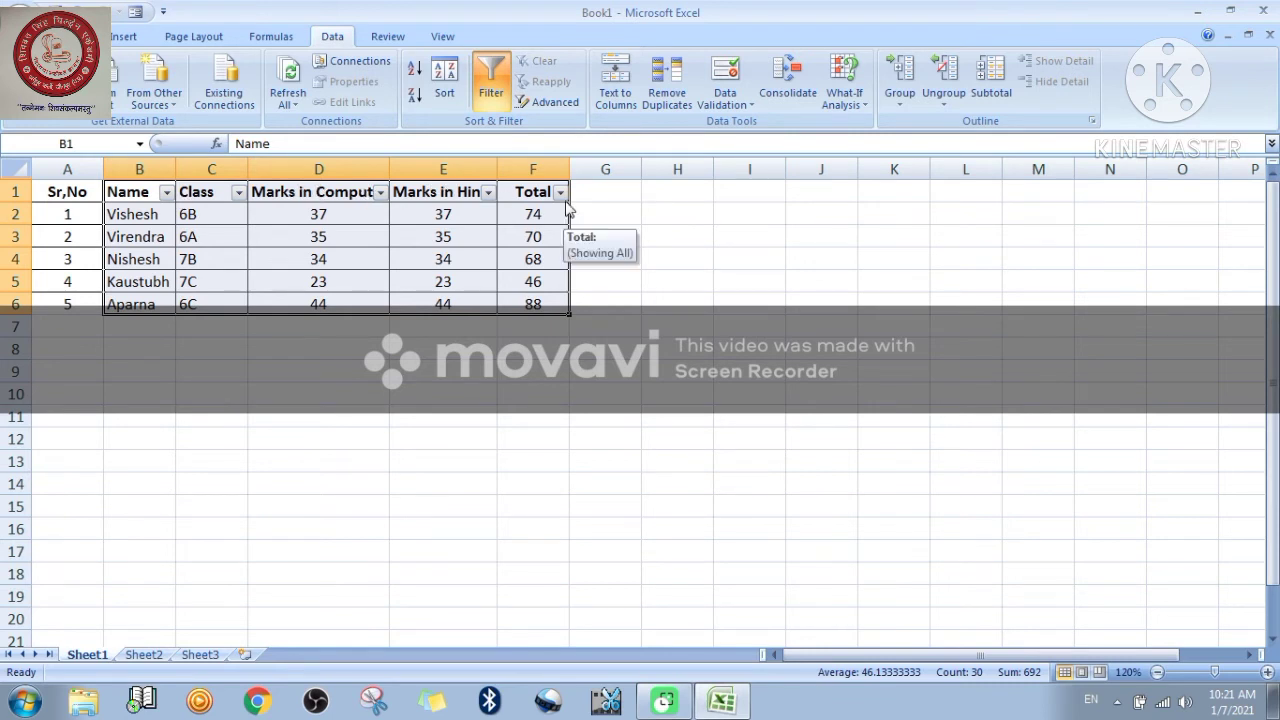
Filter the Name column to only the third and fourth names in its list, and turn Filter off again.
{"action": "left_click", "coordinate": [166, 192]}
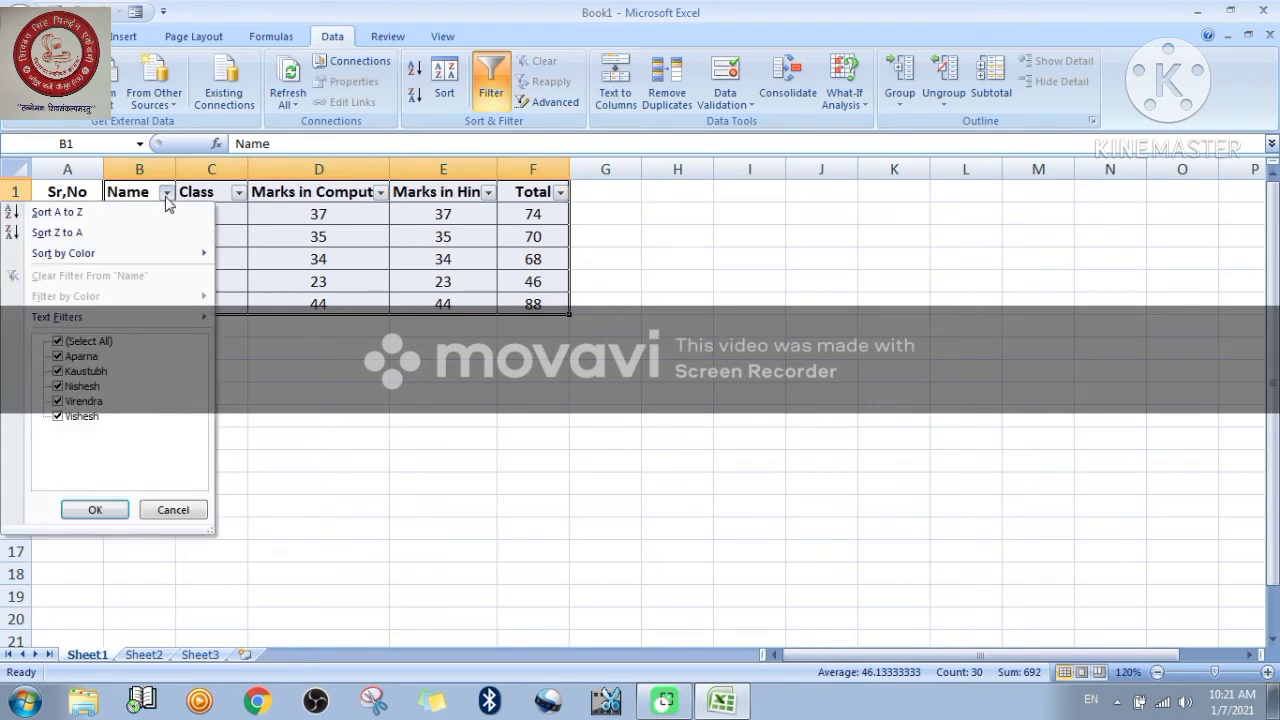
{"action": "left_click", "coordinate": [80, 342]}
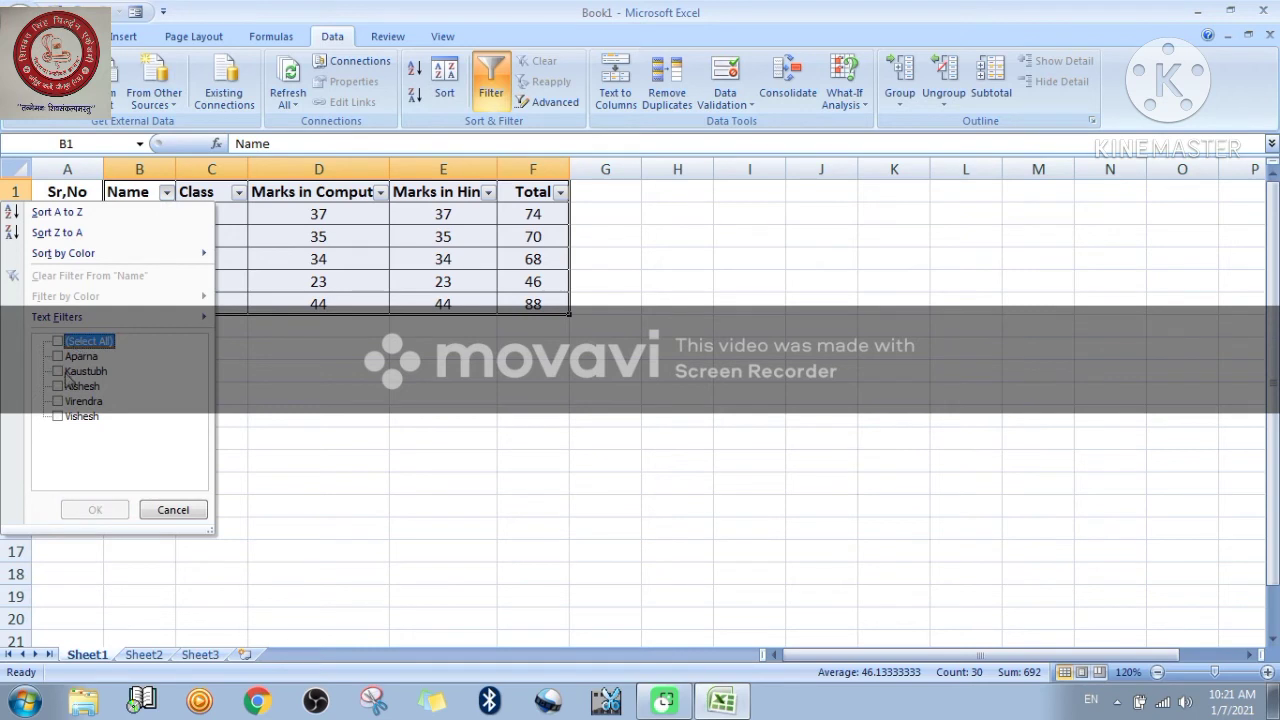
{"action": "left_click", "coordinate": [67, 401]}
{"action": "left_click", "coordinate": [67, 386]}
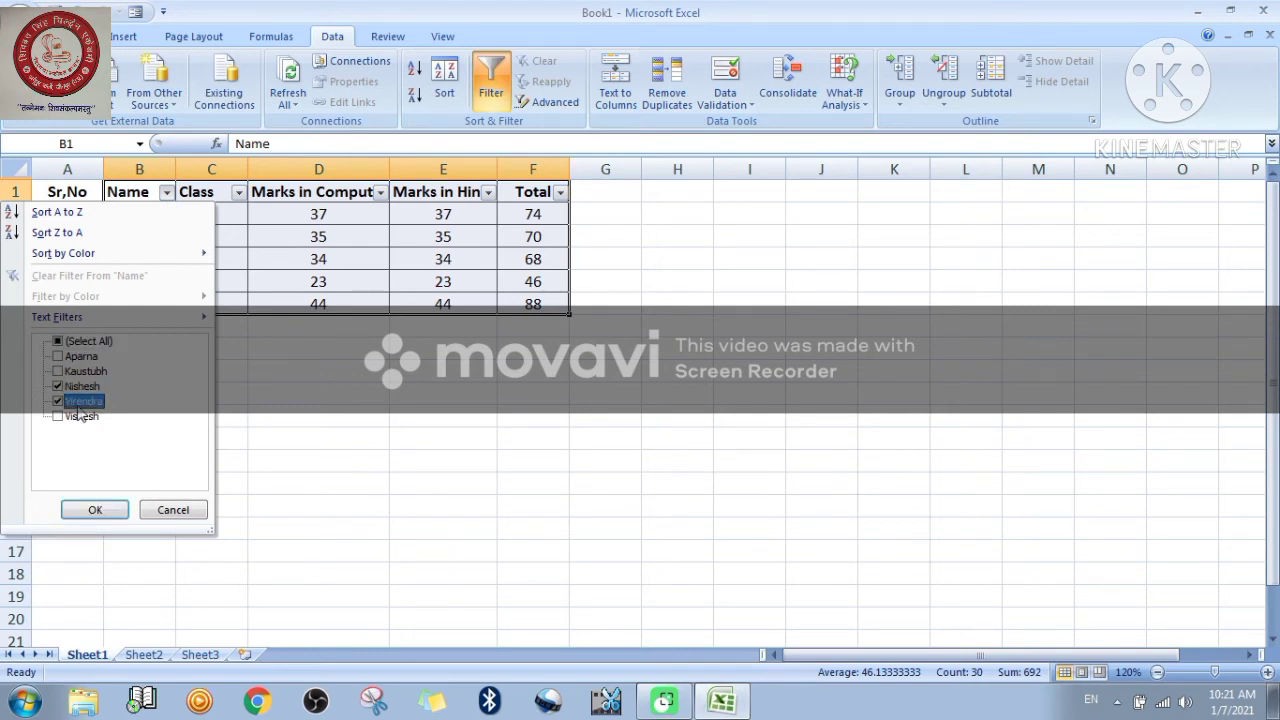
{"action": "left_click", "coordinate": [95, 510]}
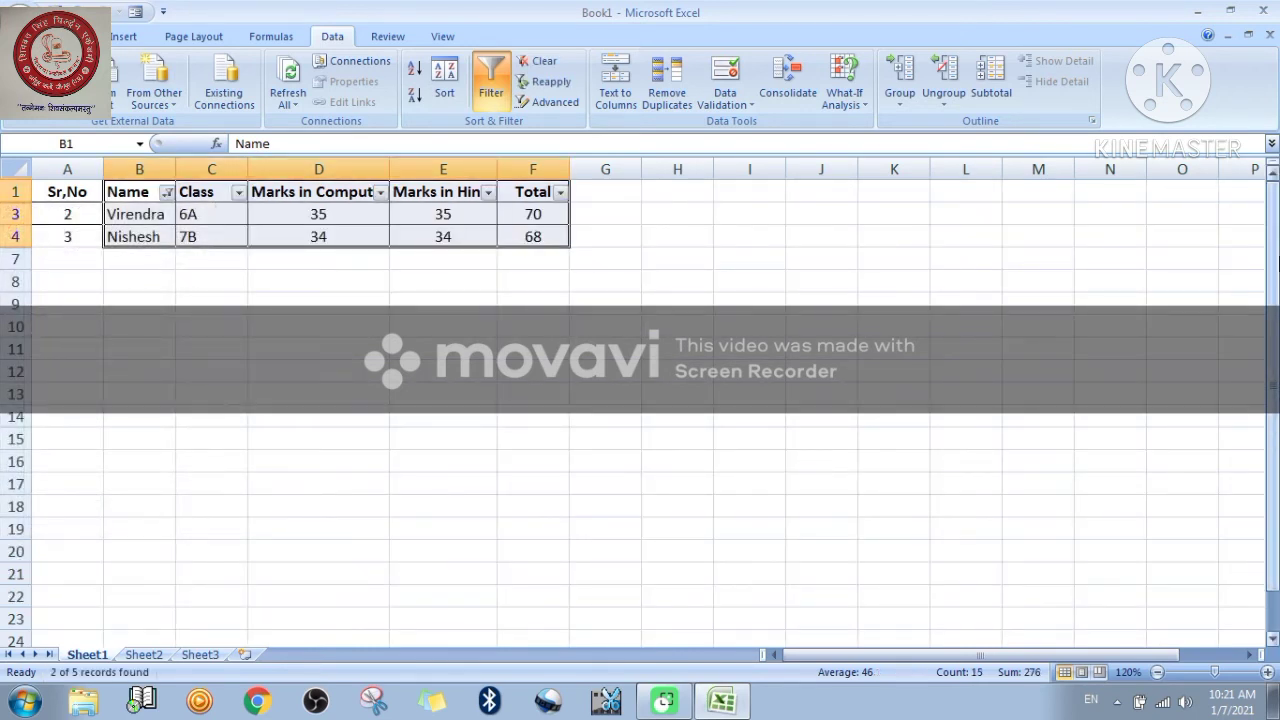
{"action": "left_click", "coordinate": [490, 80]}
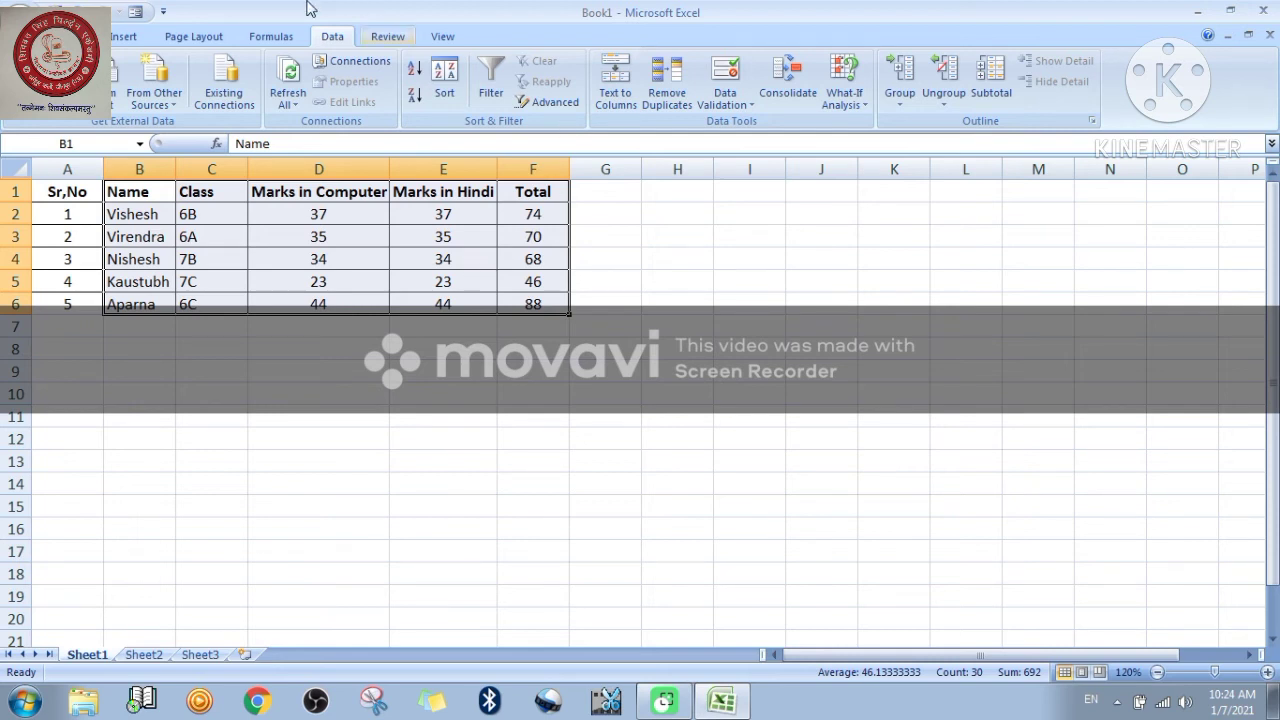
Insert a 2-D clustered column chart from B1:F6 and place it beside the table, starting around column G, row 1.
{"action": "left_click", "coordinate": [124, 37]}
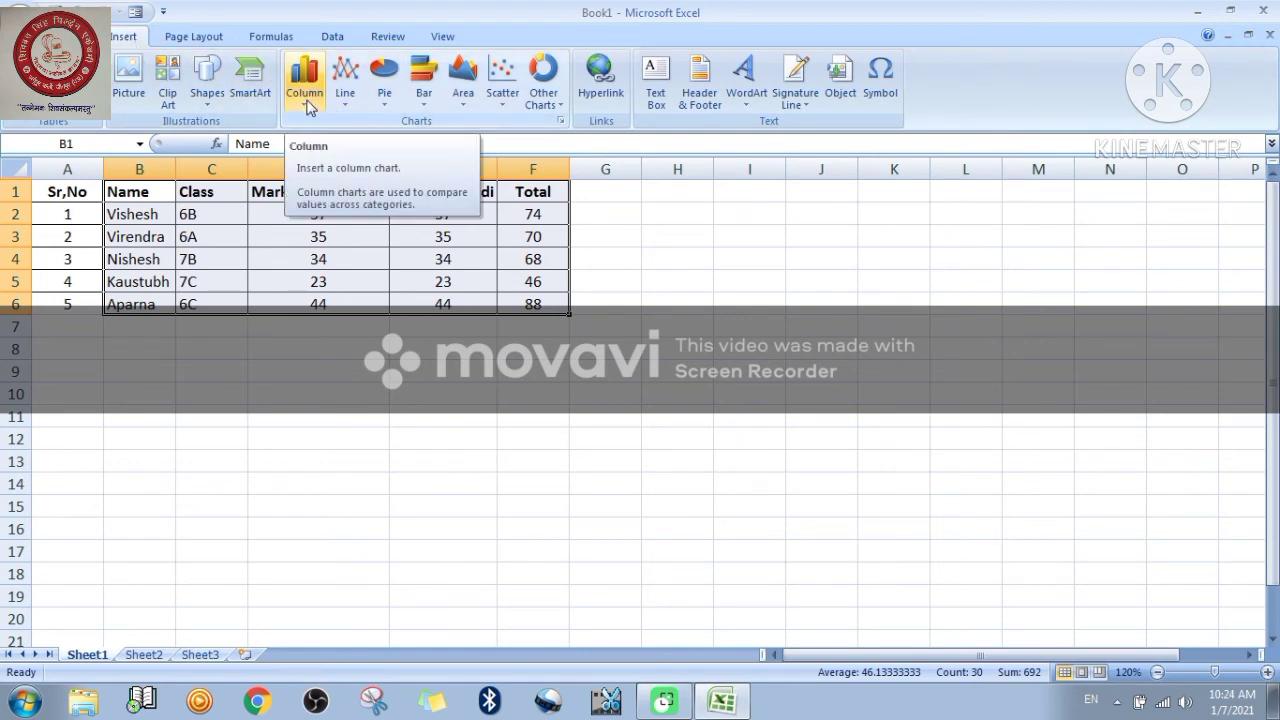
{"action": "left_click", "coordinate": [305, 95]}
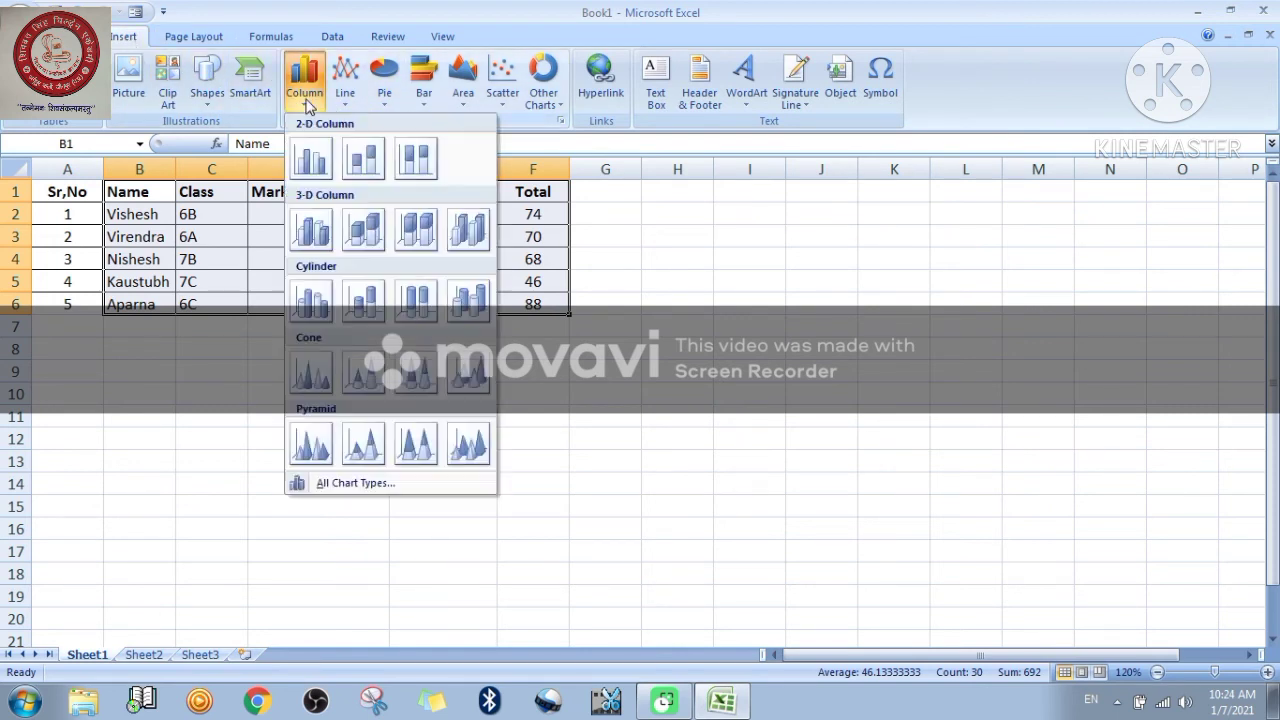
{"action": "left_click", "coordinate": [304, 157]}
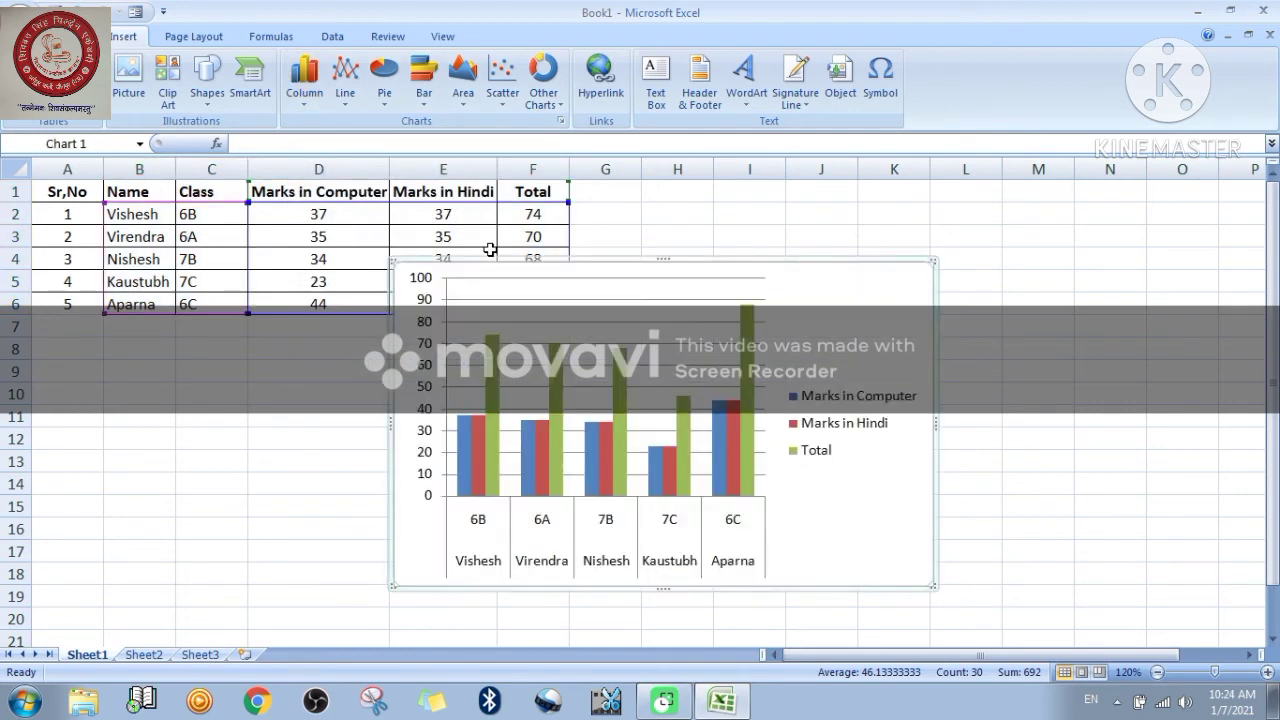
{"action": "left_click_drag", "start_coordinate": [716, 262], "coordinate": [925, 188]}
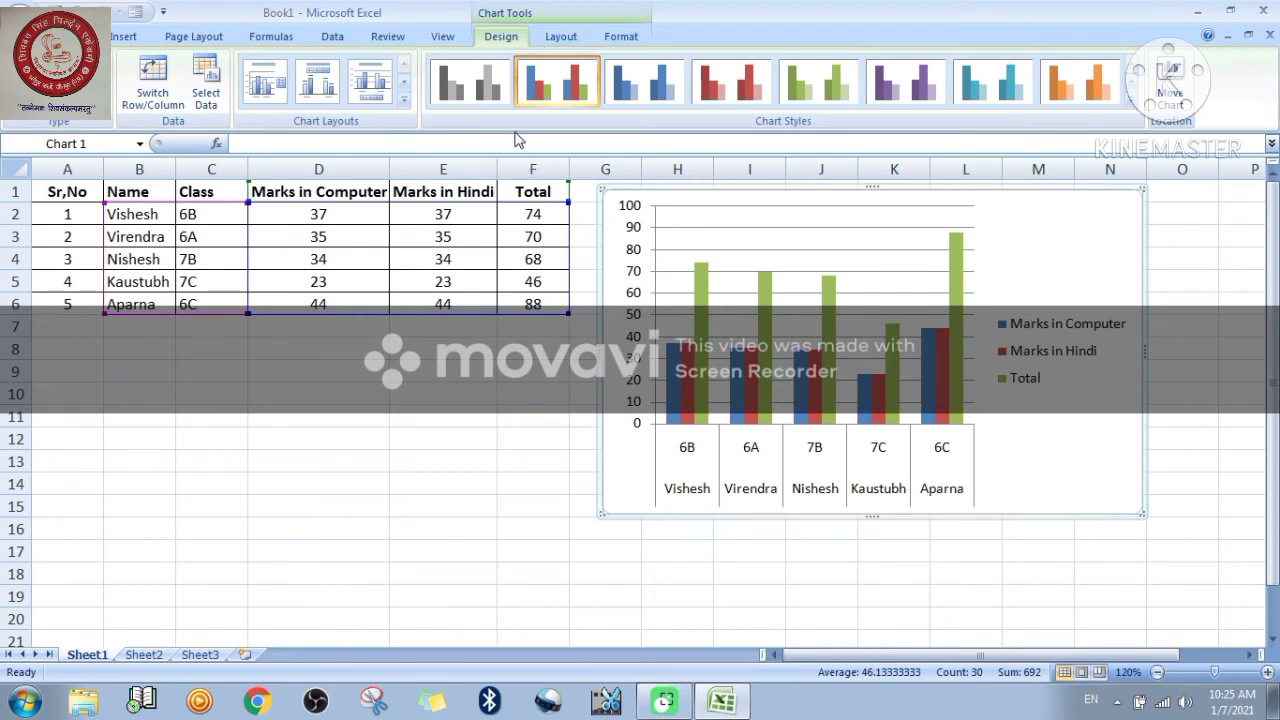
Change the marks chart to a basic 2-D line chart, followed by a basic 2-D pie chart.
{"action": "left_click", "coordinate": [124, 40]}
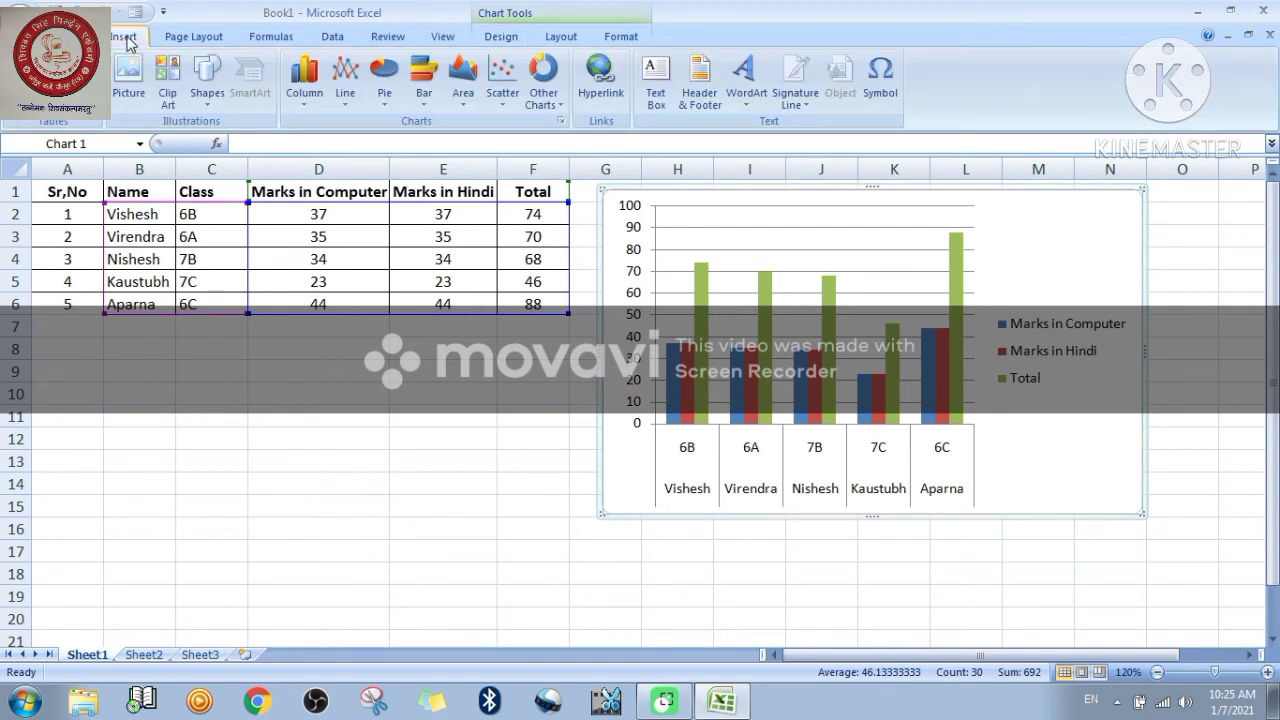
{"action": "left_click", "coordinate": [344, 100]}
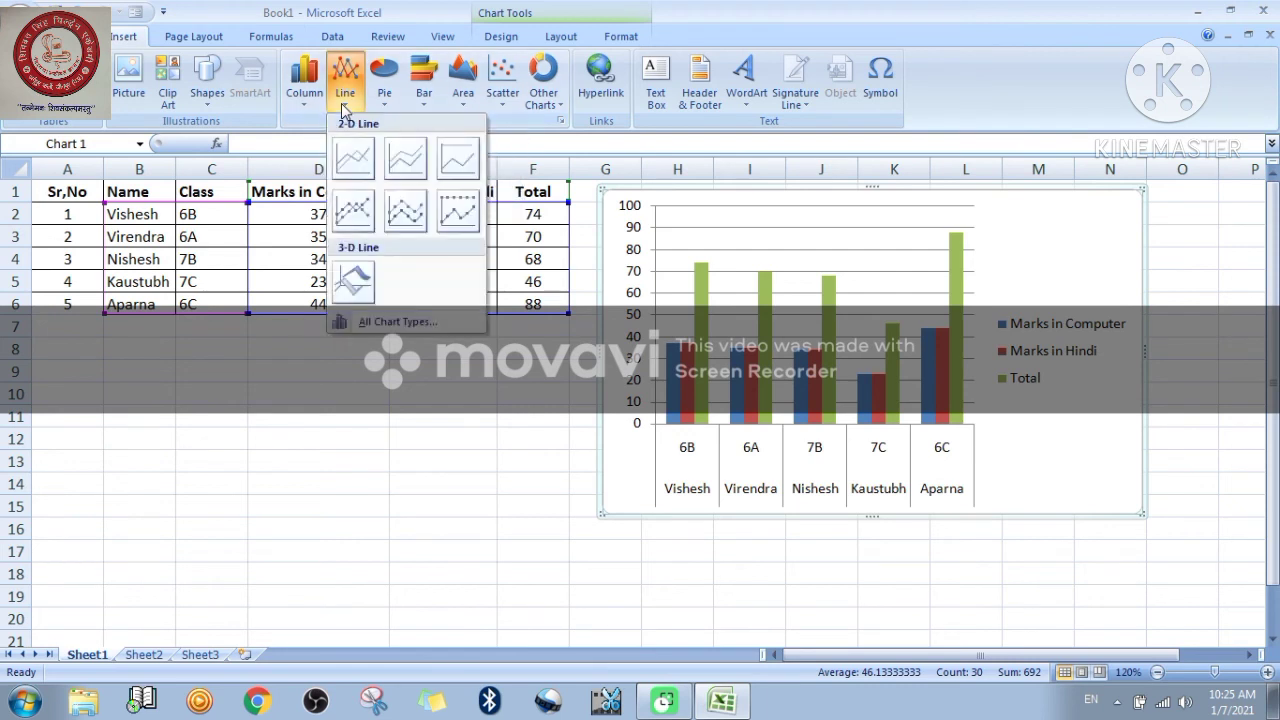
{"action": "left_click", "coordinate": [352, 163]}
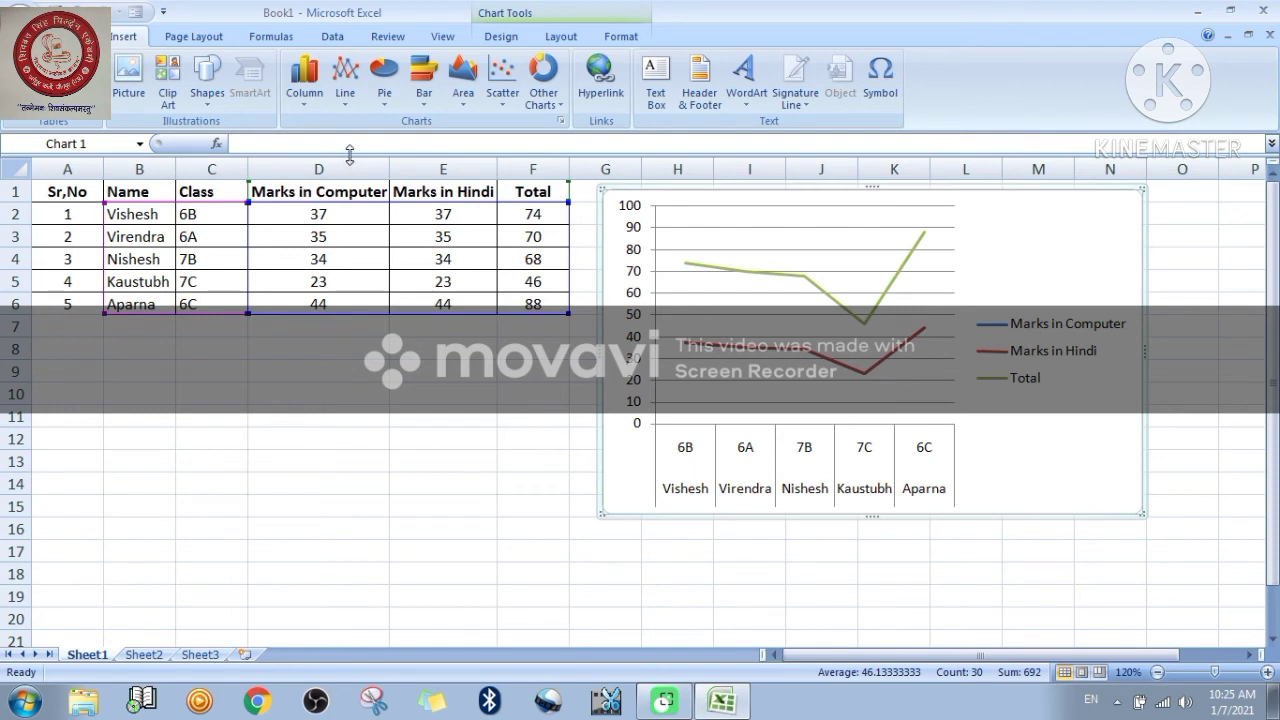
{"action": "left_click", "coordinate": [385, 110]}
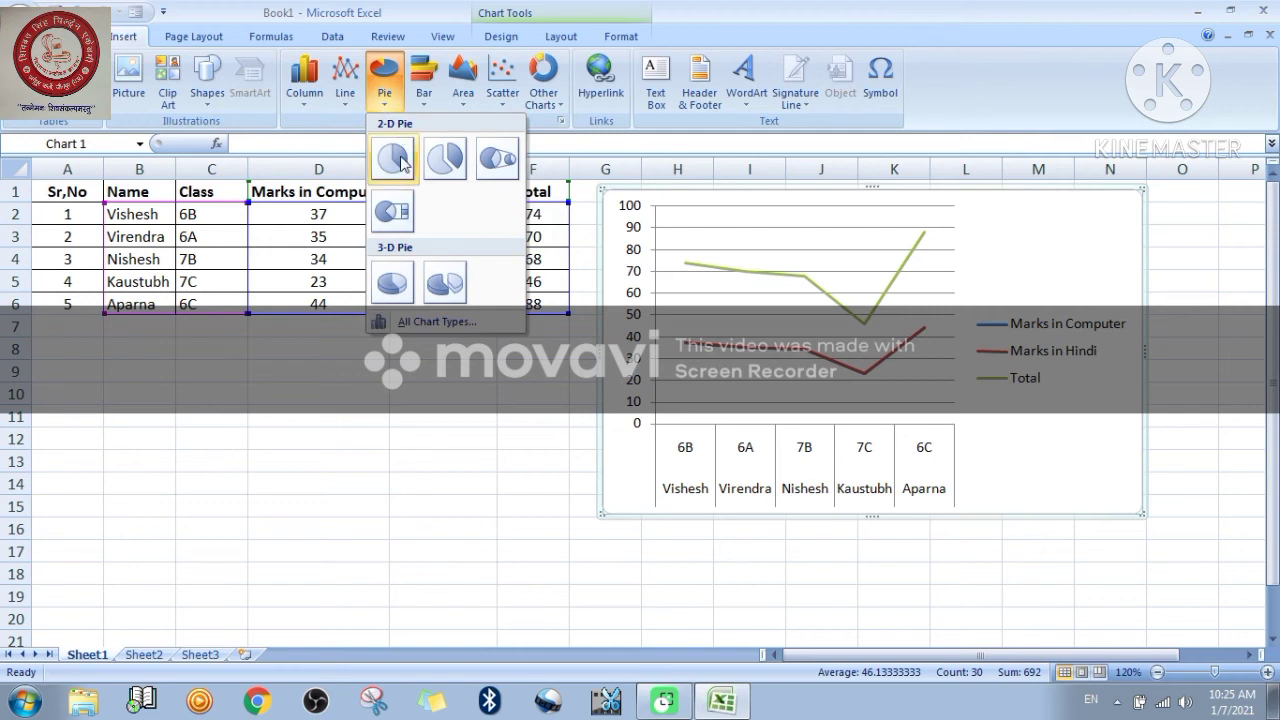
{"action": "left_click", "coordinate": [400, 162]}
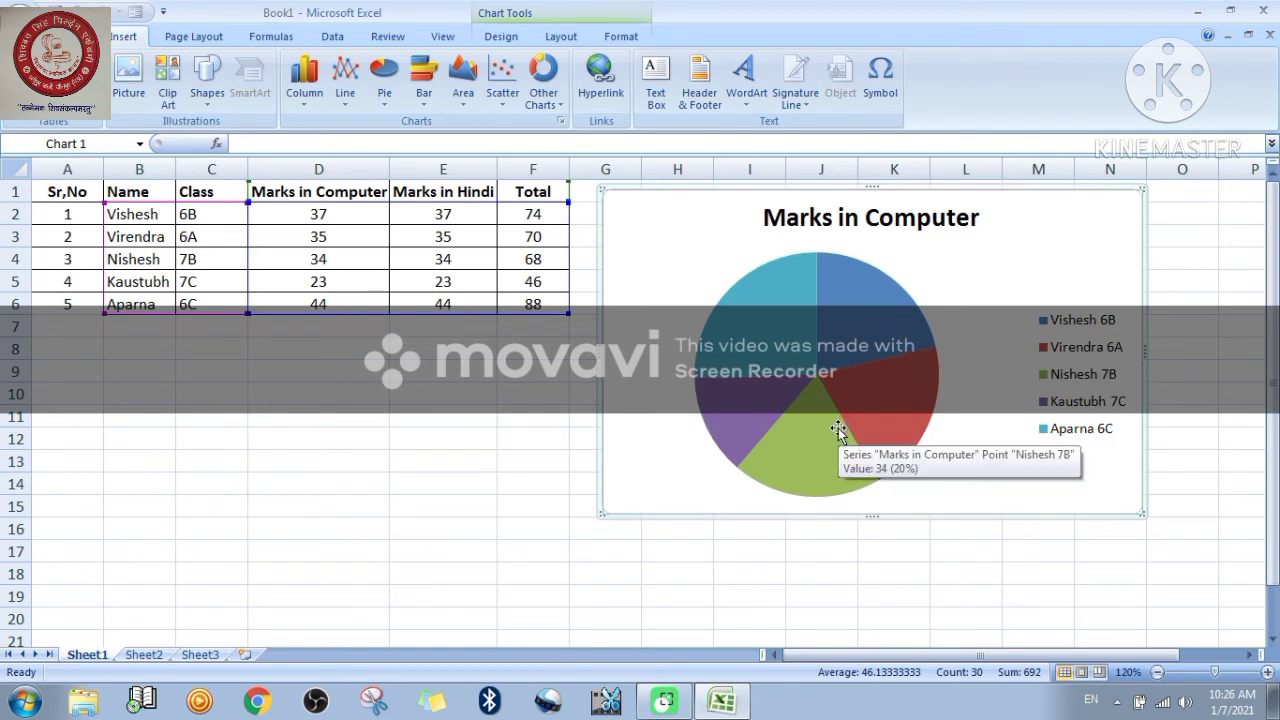
Change the marks chart to a 2-D clustered bar chart, followed by a 2-D clustered column chart.
{"action": "left_click", "coordinate": [428, 111]}
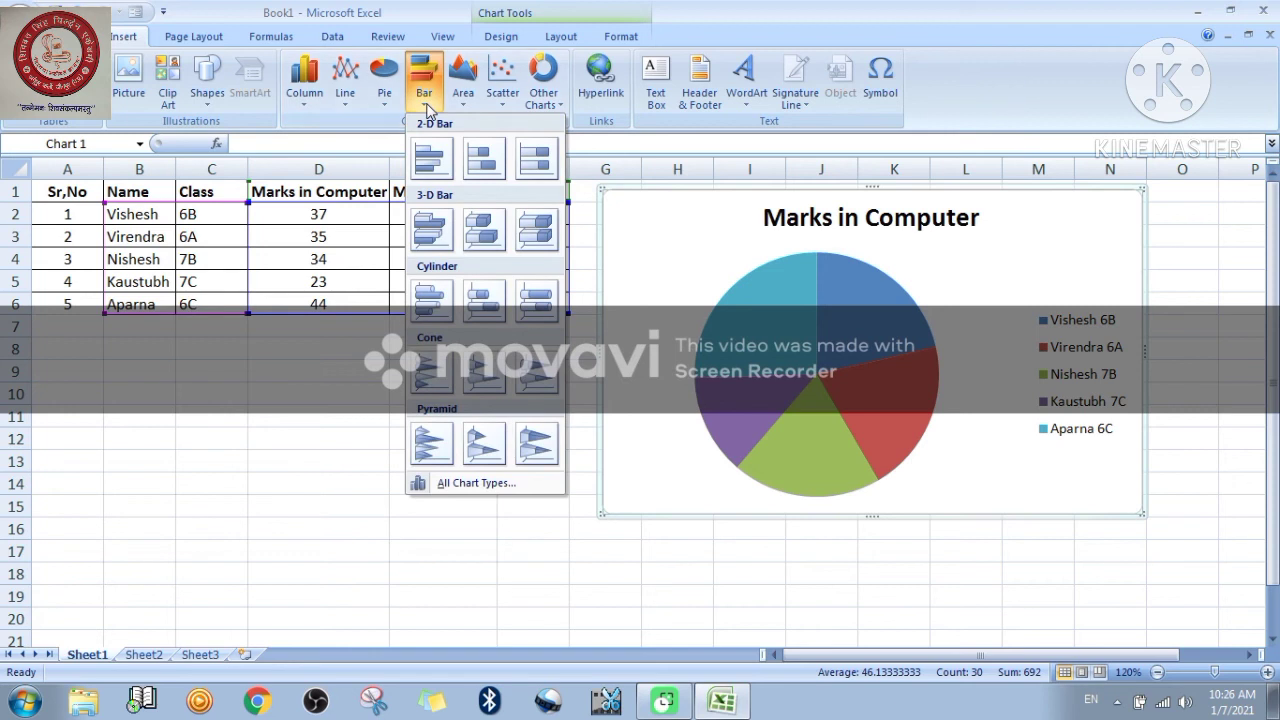
{"action": "left_click", "coordinate": [430, 158]}
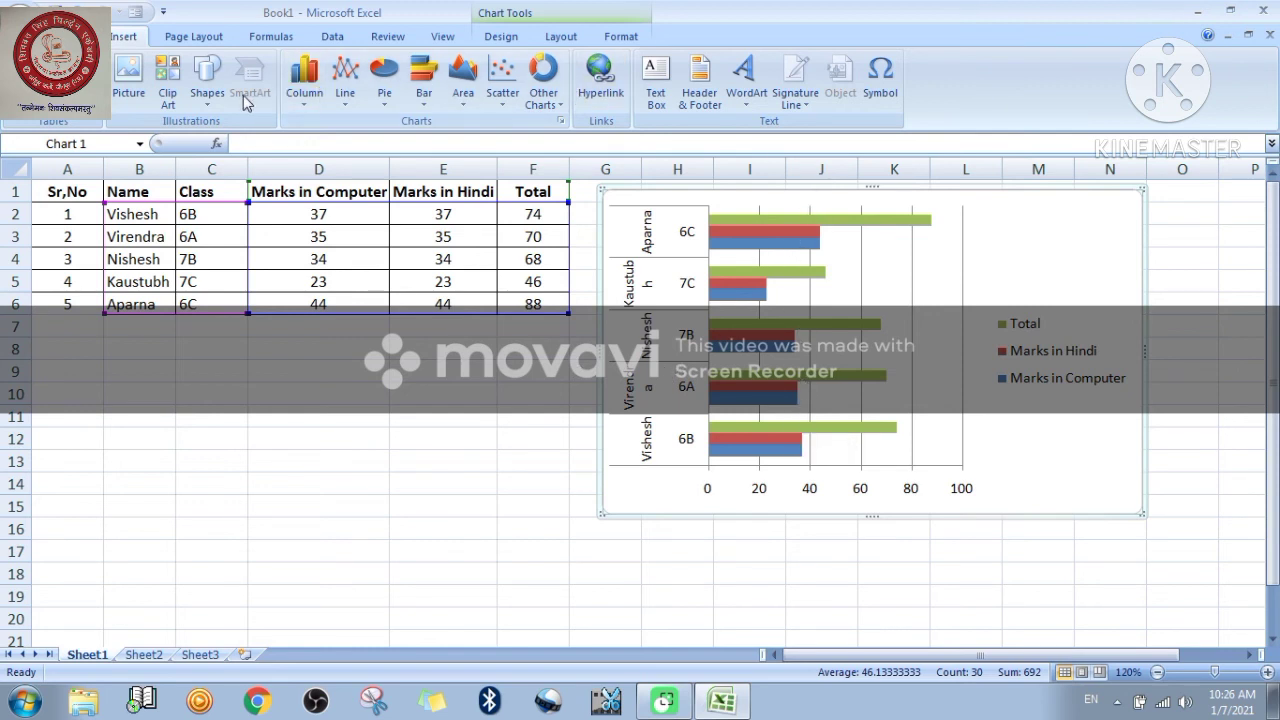
{"action": "left_click", "coordinate": [305, 90]}
{"action": "left_click", "coordinate": [311, 158]}
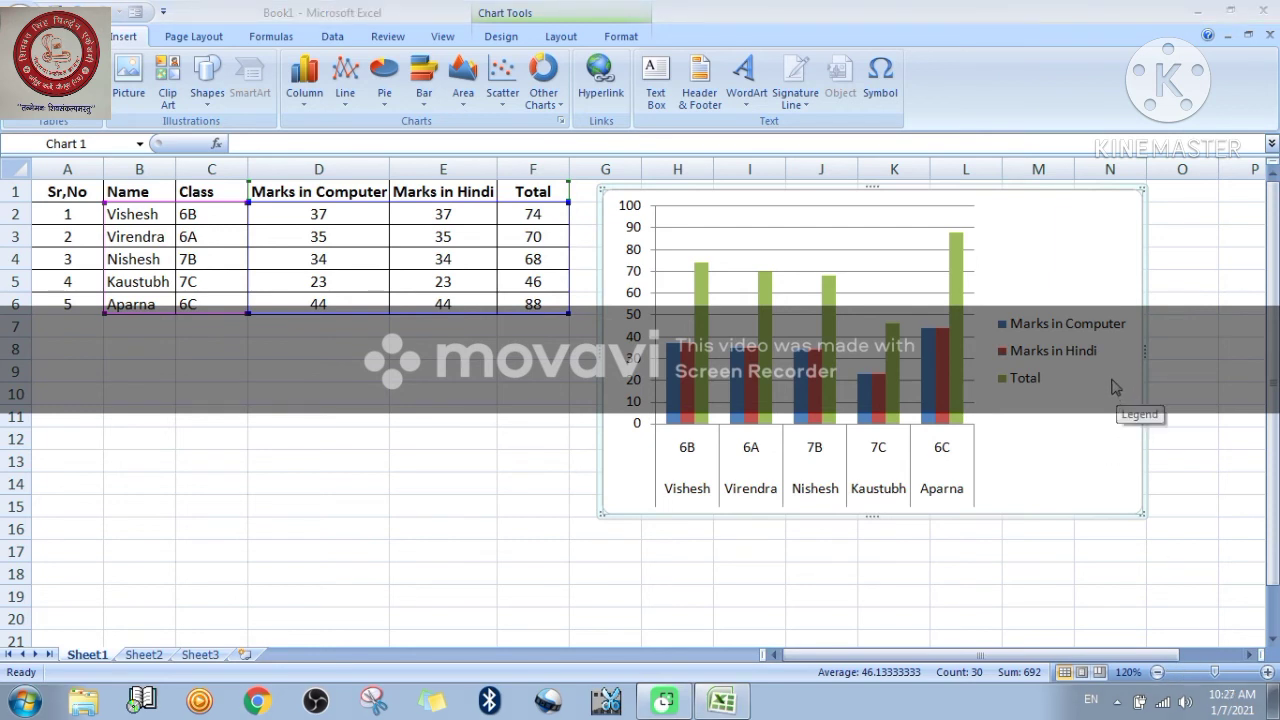
{"action": "mouse_move", "coordinate": [937, 392]}
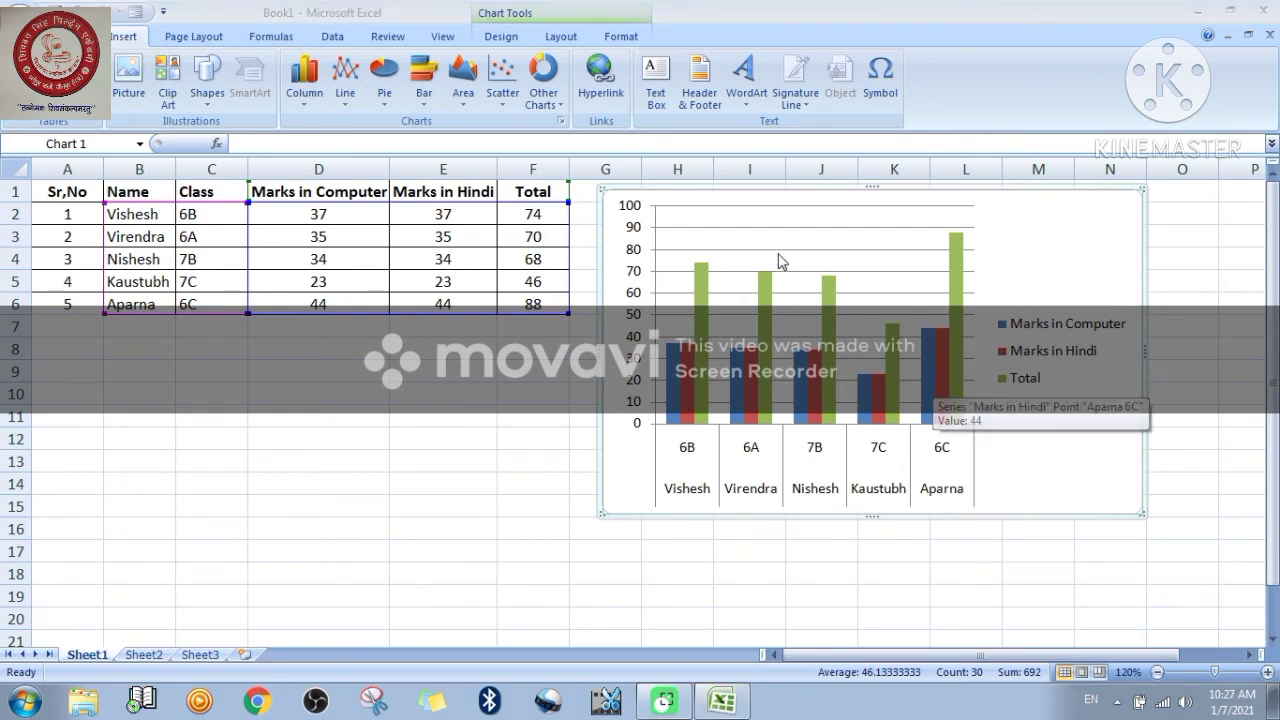
Change the marks chart to a basic 2-D area chart, followed by a scatter chart with only markers.
{"action": "left_click", "coordinate": [466, 104]}
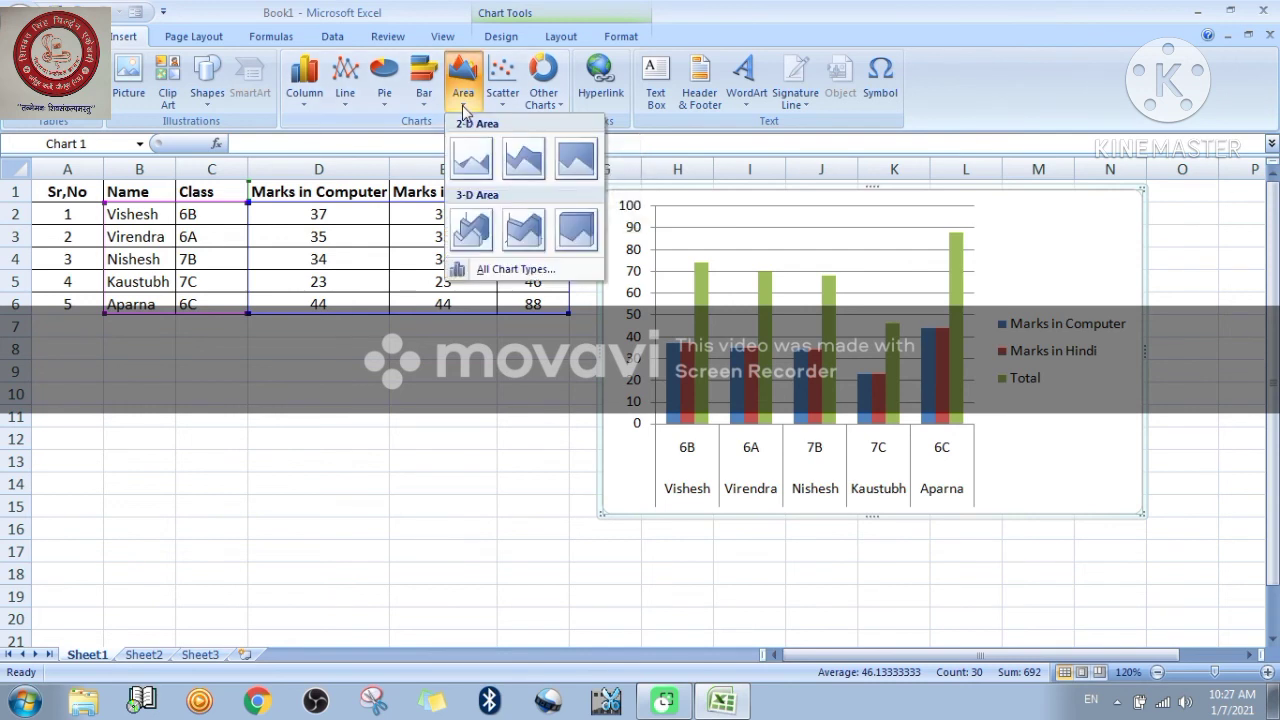
{"action": "left_click", "coordinate": [471, 156]}
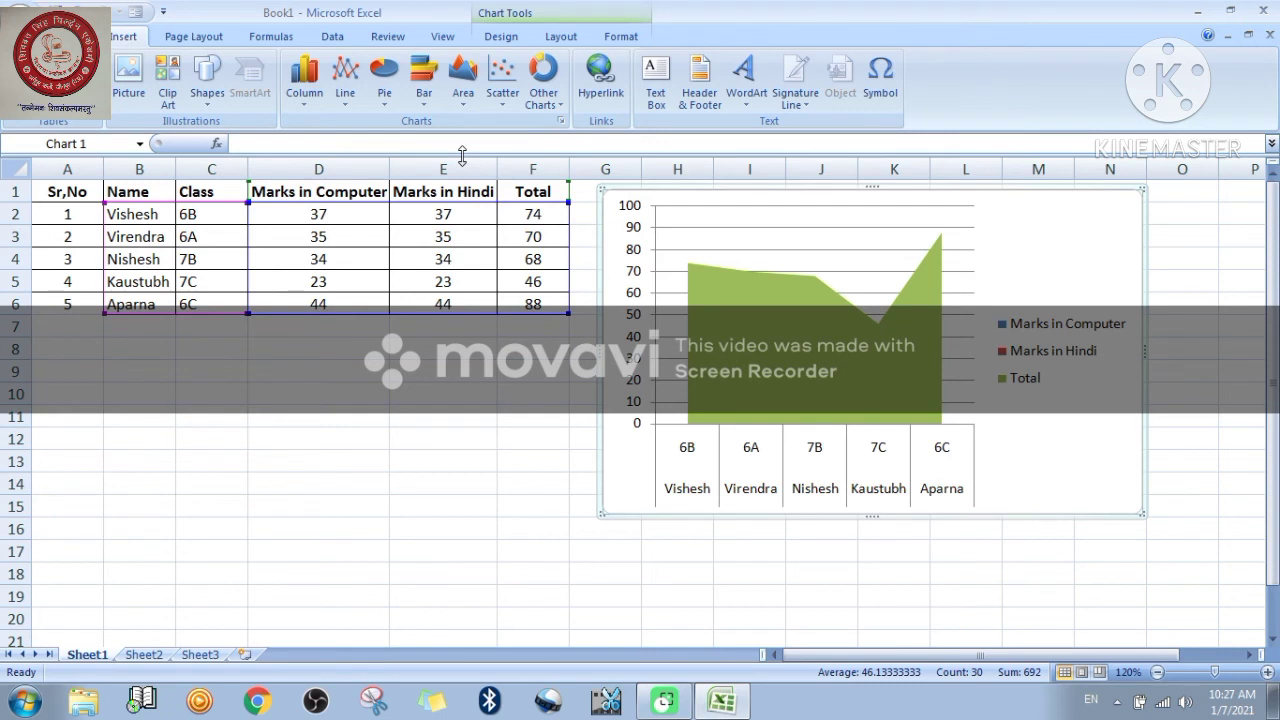
{"action": "left_click", "coordinate": [505, 95]}
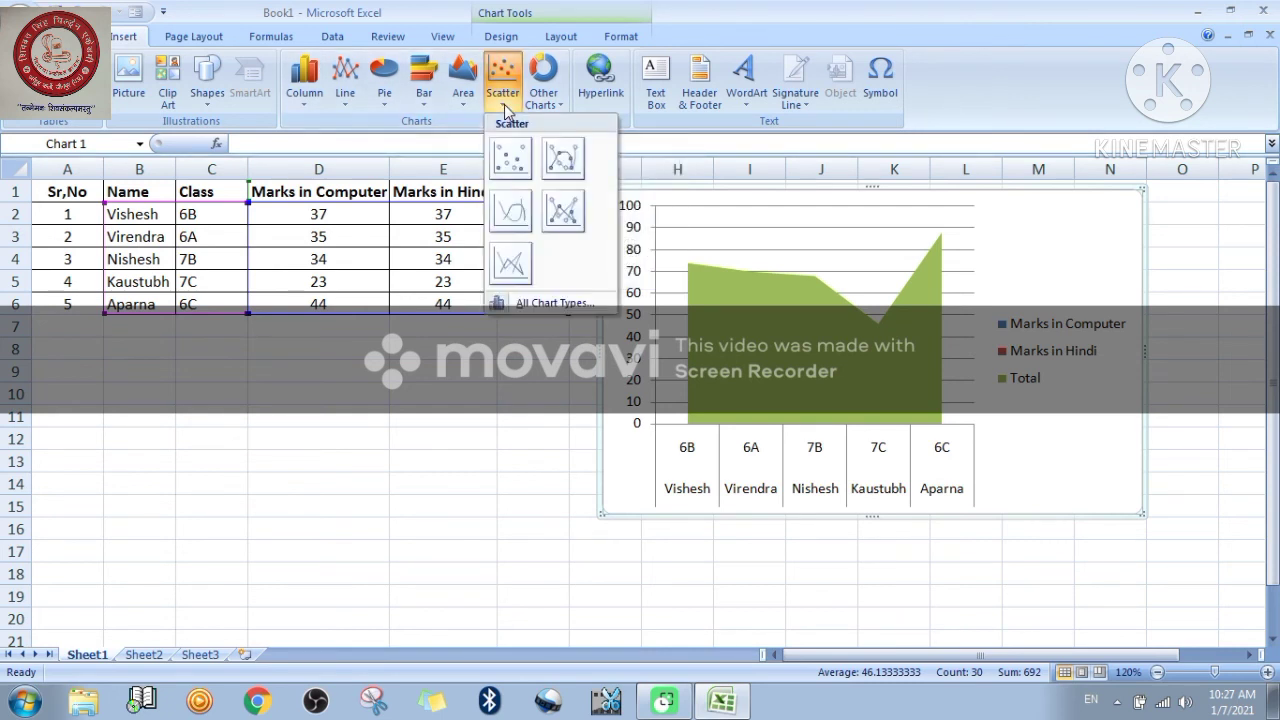
{"action": "left_click", "coordinate": [510, 158]}
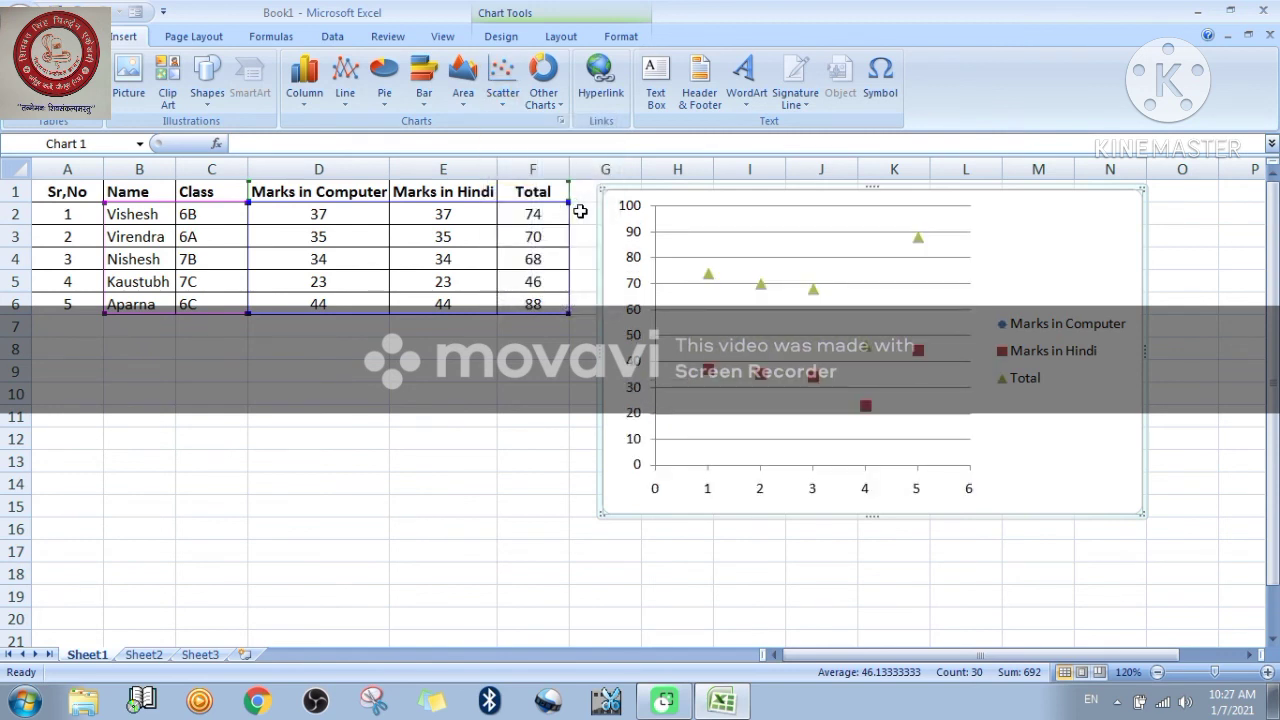
Change the marks chart to a scatter chart with smooth lines, followed by a High-Low-Close stock chart.
{"action": "left_click", "coordinate": [506, 106]}
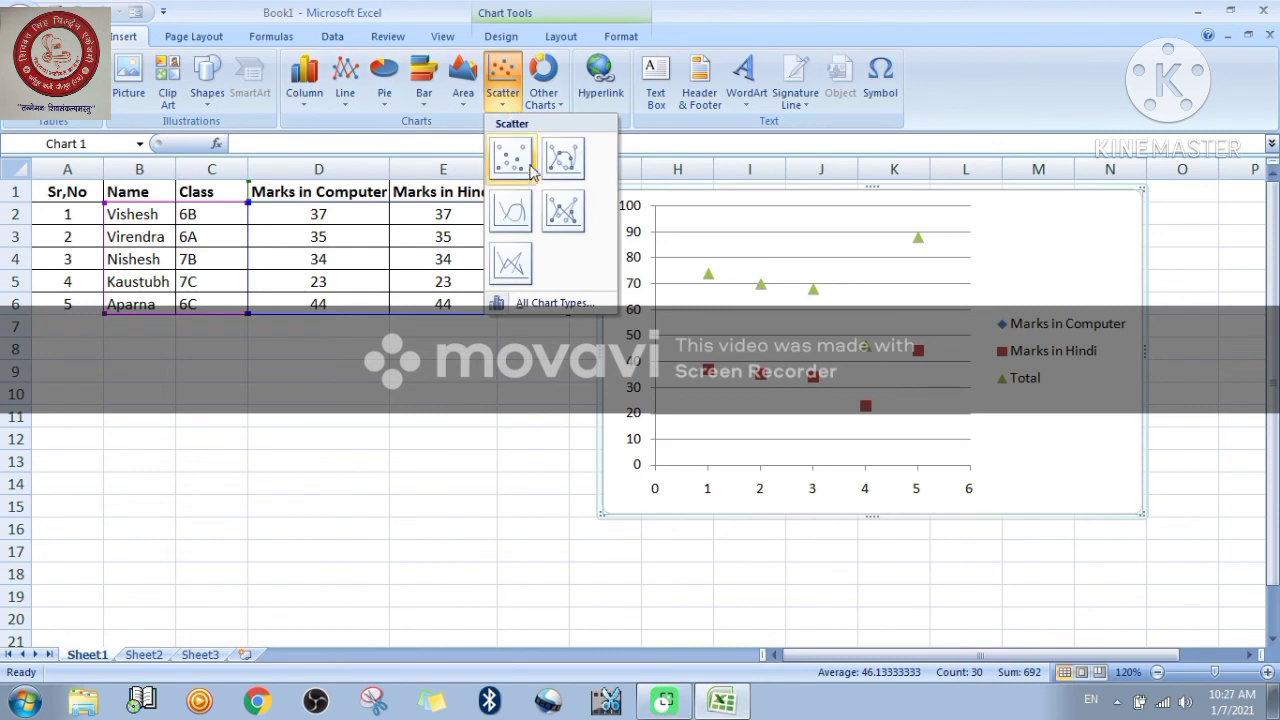
{"action": "left_click", "coordinate": [509, 211]}
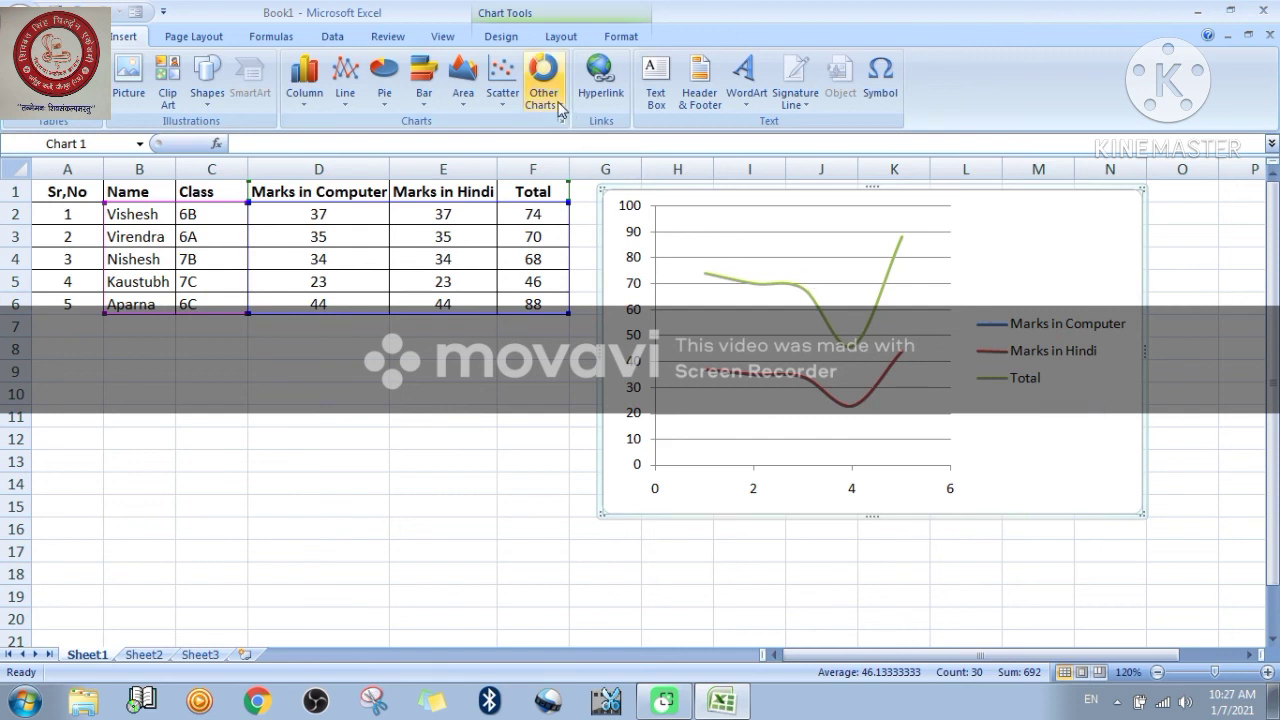
{"action": "left_click", "coordinate": [557, 108]}
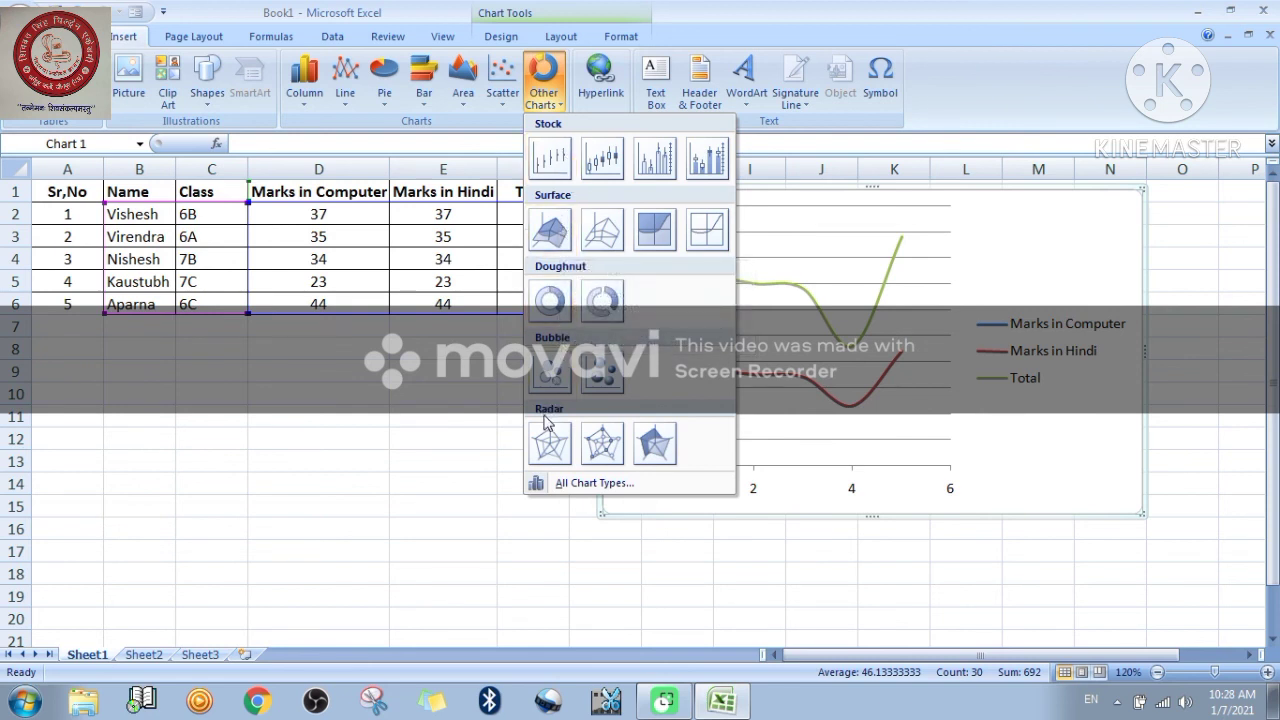
{"action": "left_click", "coordinate": [550, 161]}
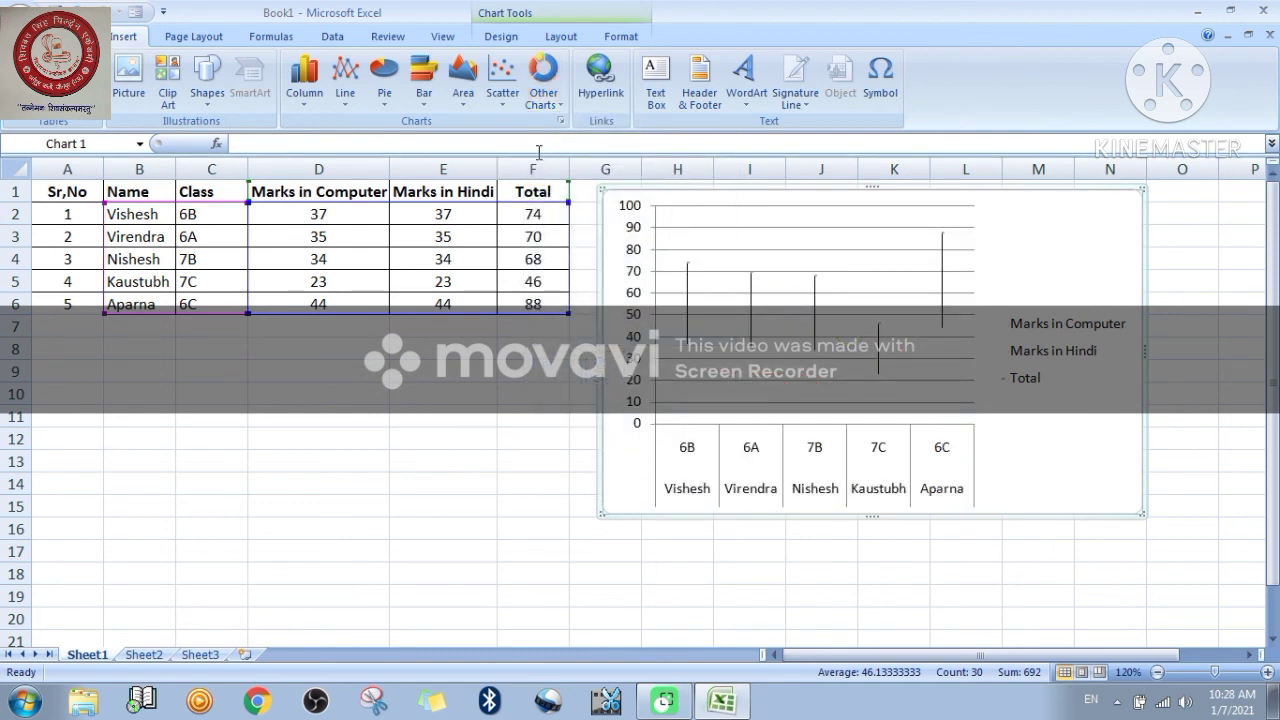
Try to change the marks chart to a Volume-Open-High-Low-Close stock chart.
{"action": "left_click", "coordinate": [560, 108]}
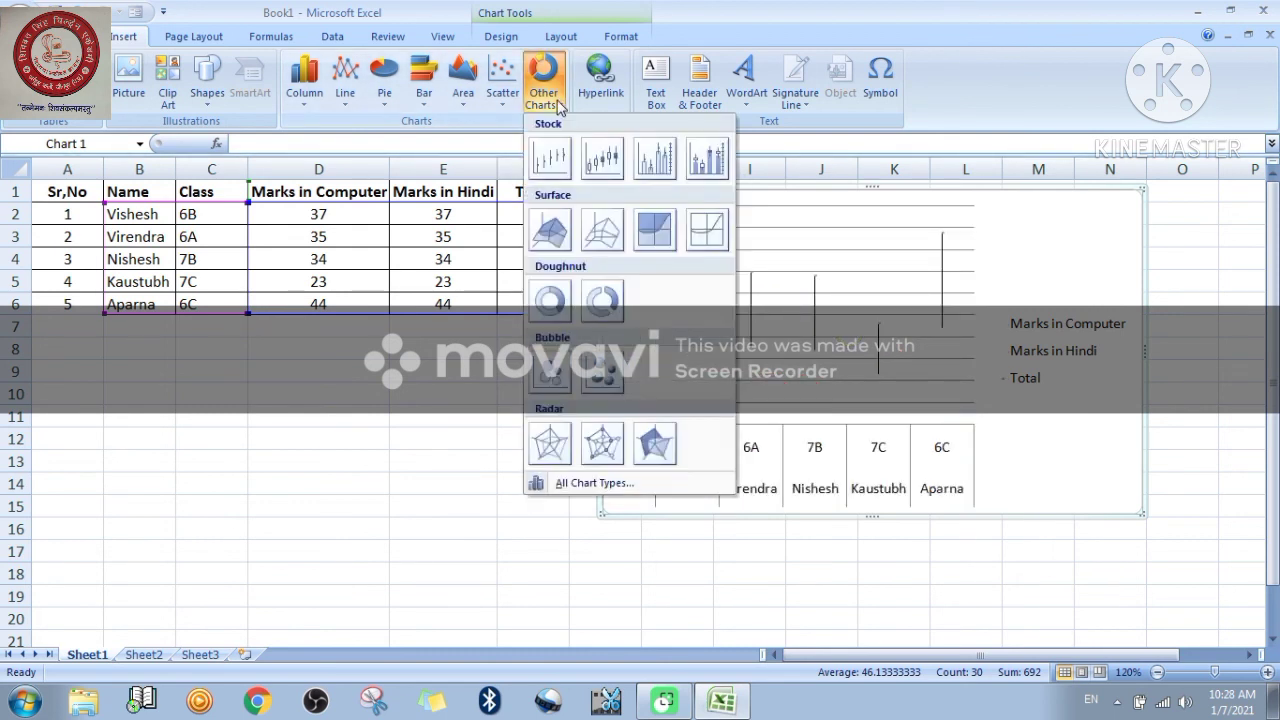
{"action": "left_click", "coordinate": [708, 165]}
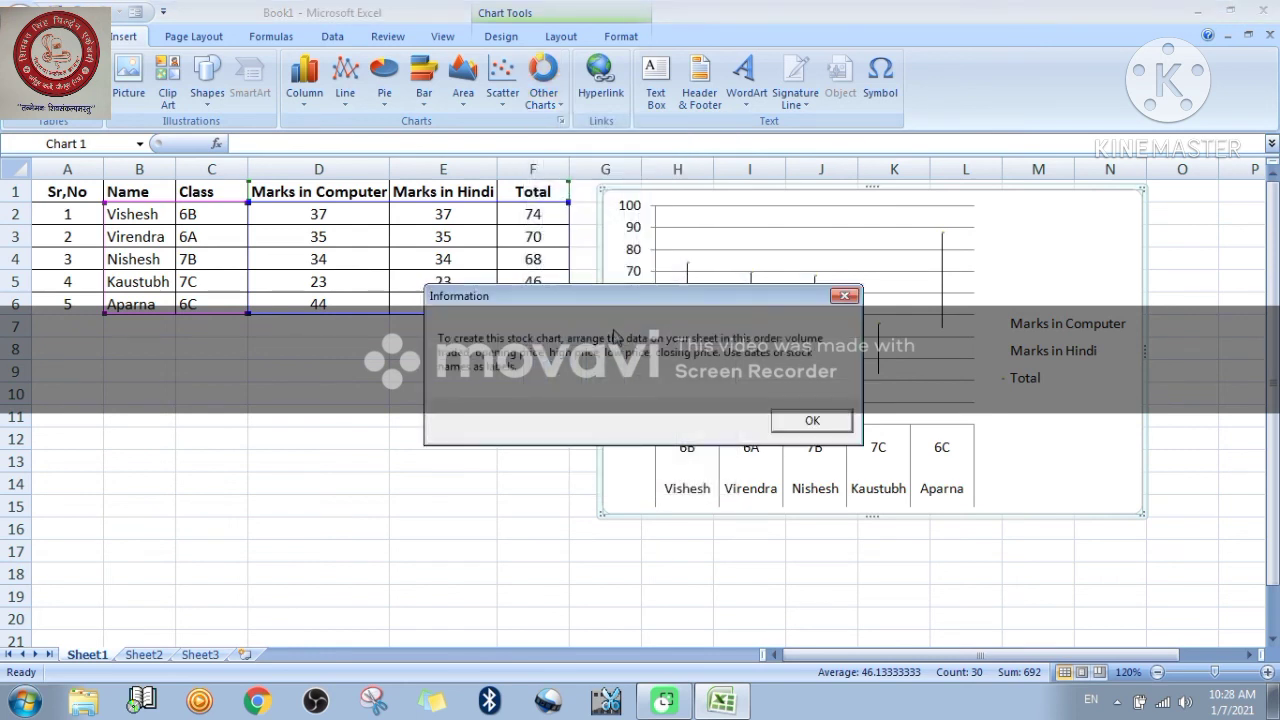
{"action": "left_click", "coordinate": [845, 298]}
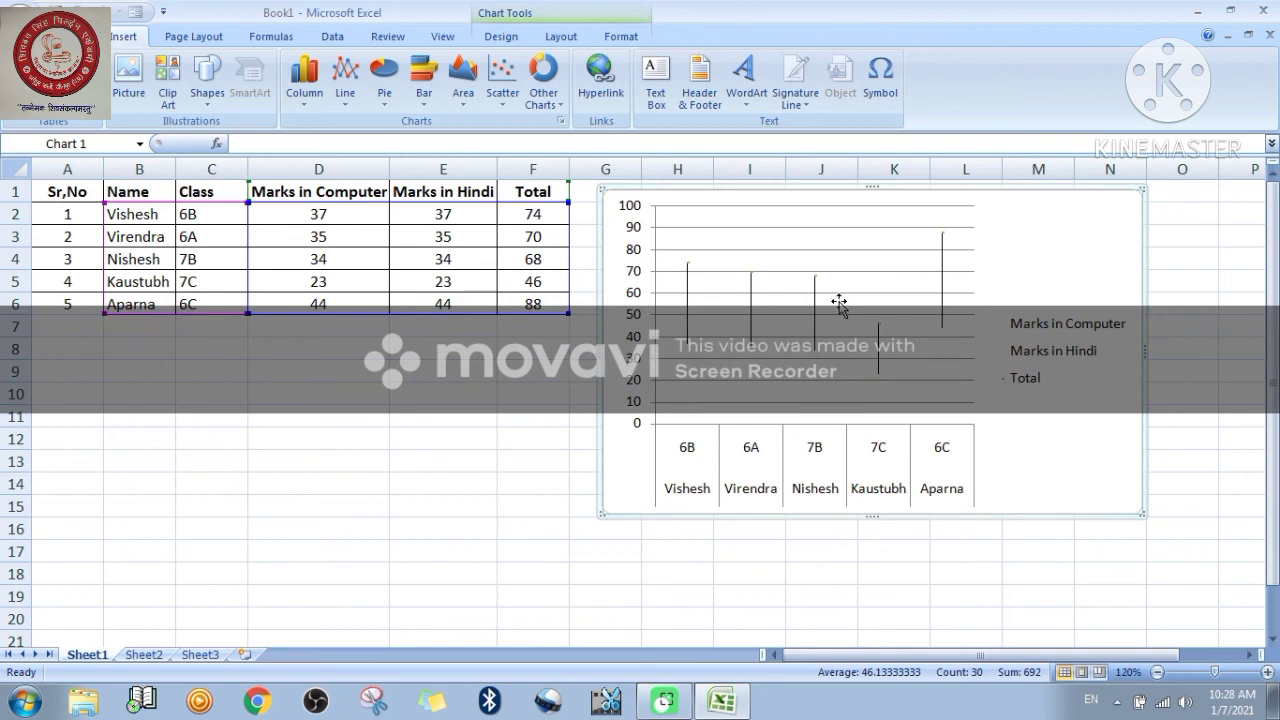
Try to change the marks chart to an Open-High-Low-Close stock chart.
{"action": "left_click", "coordinate": [545, 104]}
{"action": "left_click", "coordinate": [606, 163]}
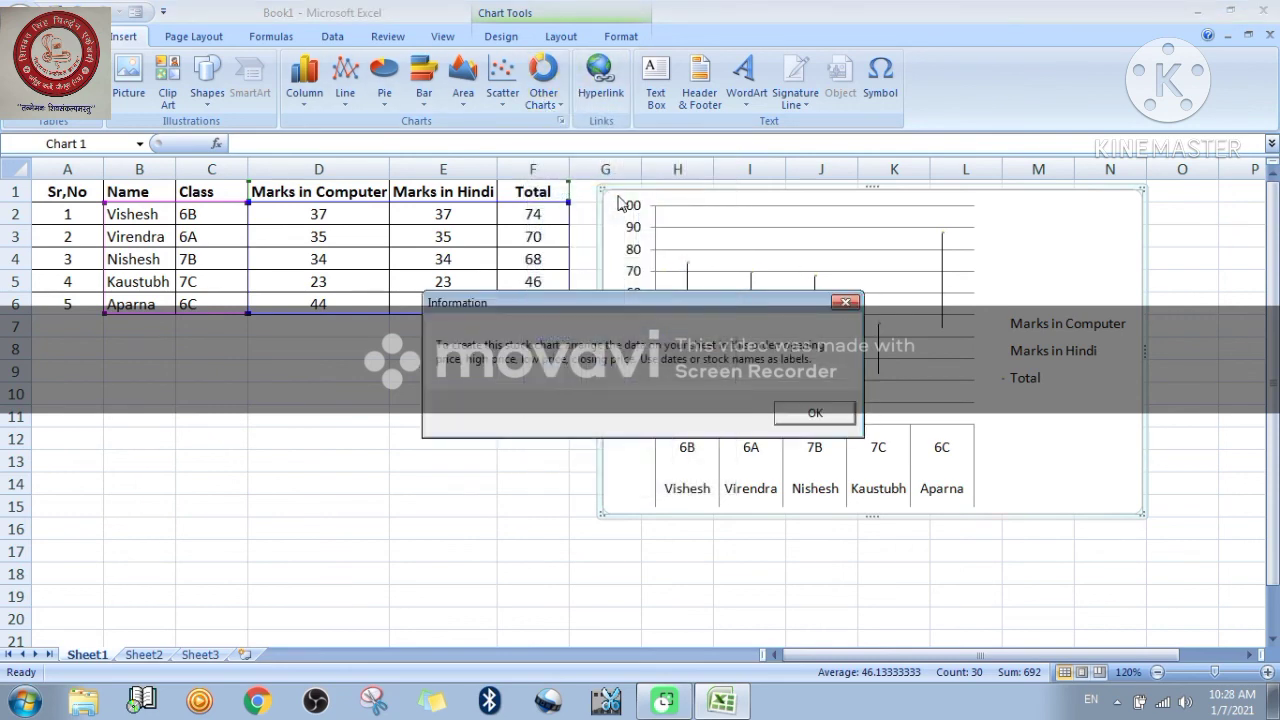
{"action": "left_click", "coordinate": [845, 301]}
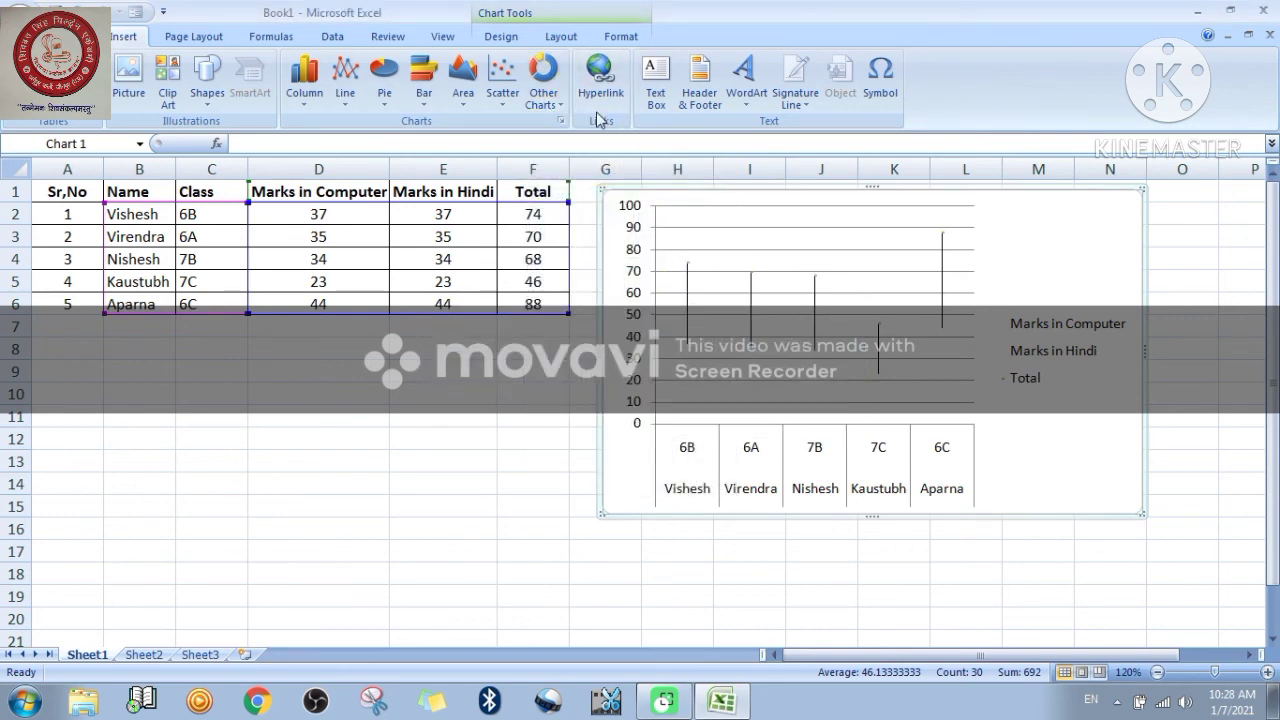
Change the marks chart to a 3-D surface chart, followed by a doughnut chart.
{"action": "left_click", "coordinate": [553, 110]}
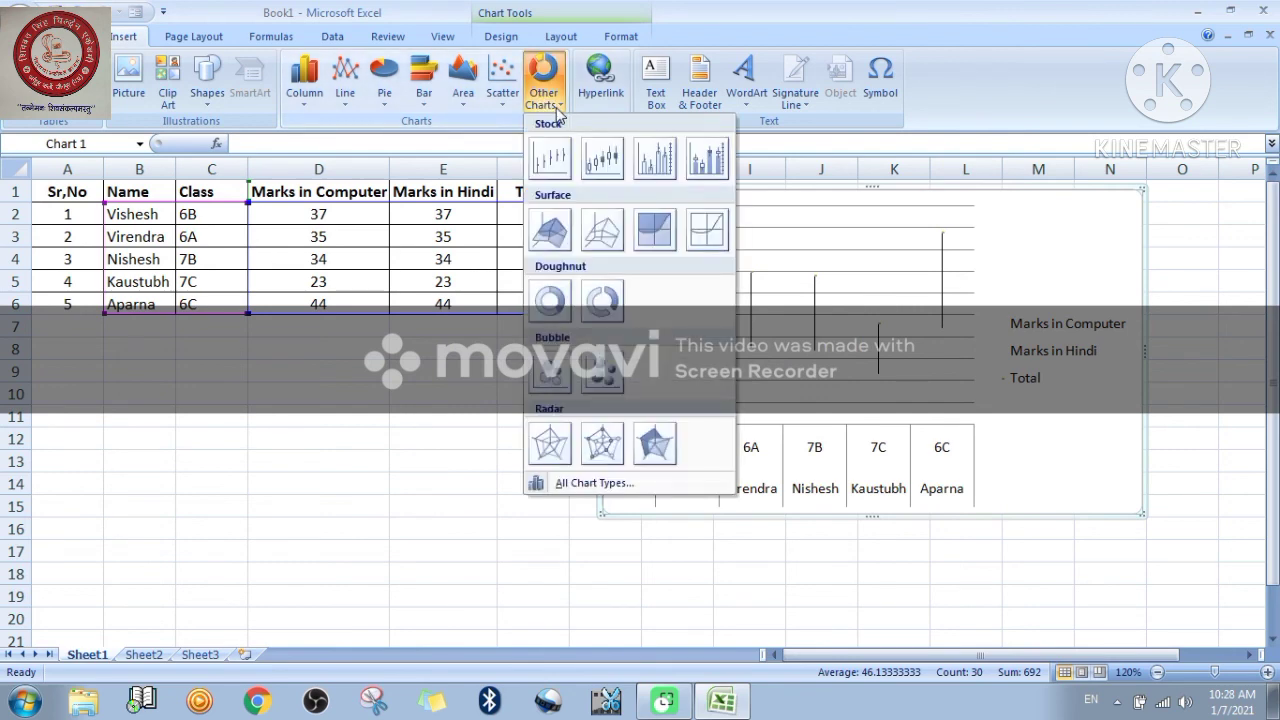
{"action": "left_click", "coordinate": [550, 232]}
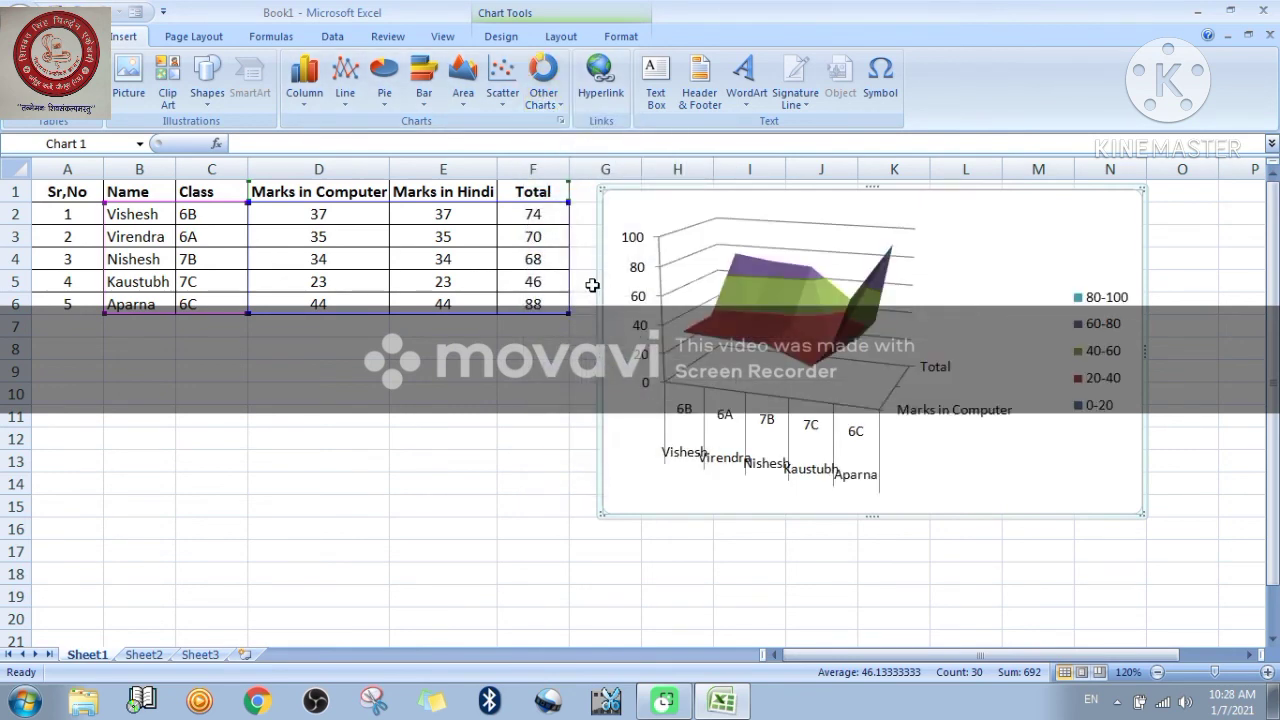
{"action": "left_click", "coordinate": [543, 90]}
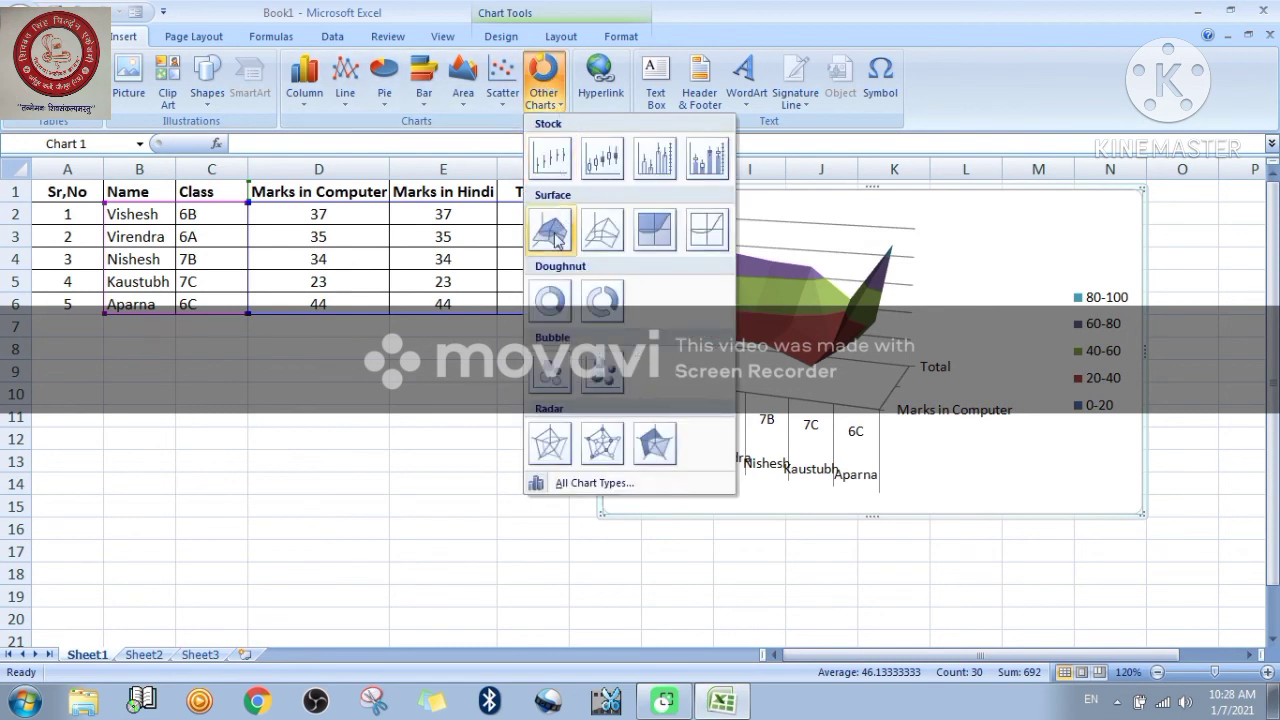
{"action": "left_click", "coordinate": [551, 302]}
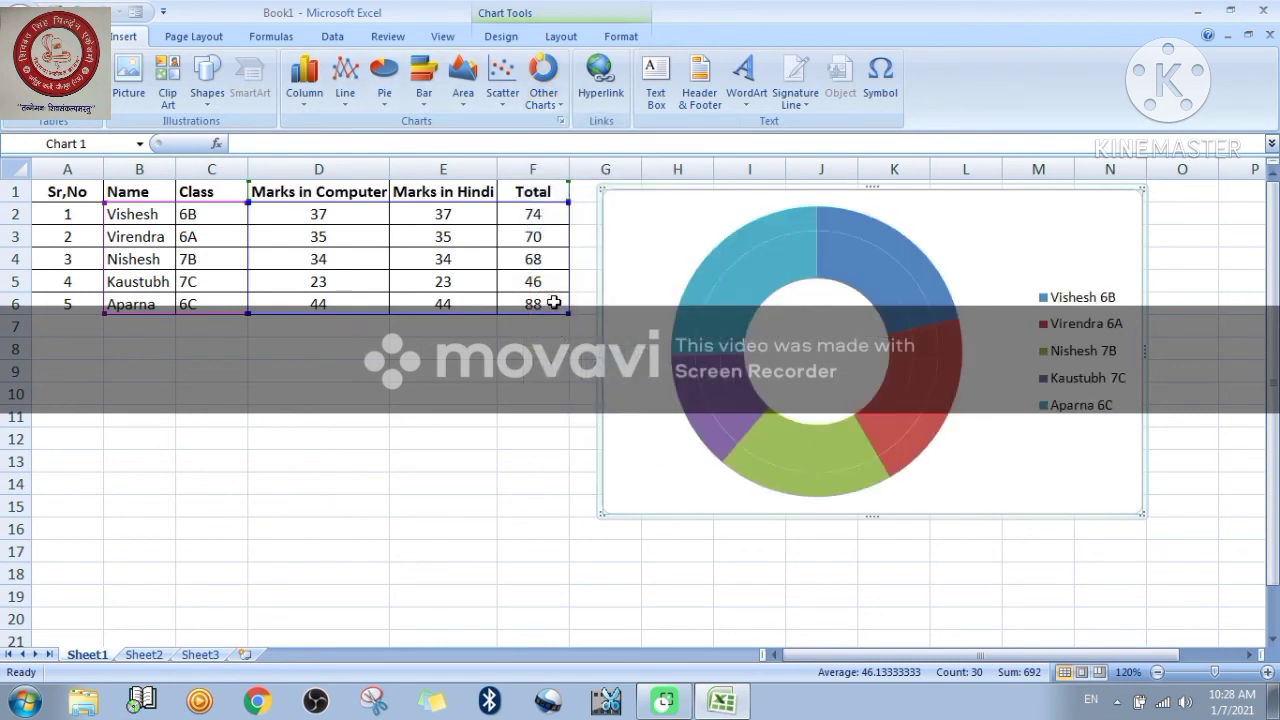
Change the marks chart to a bubble chart, followed by a basic radar chart without markers.
{"action": "left_click", "coordinate": [553, 100]}
{"action": "left_click", "coordinate": [551, 372]}
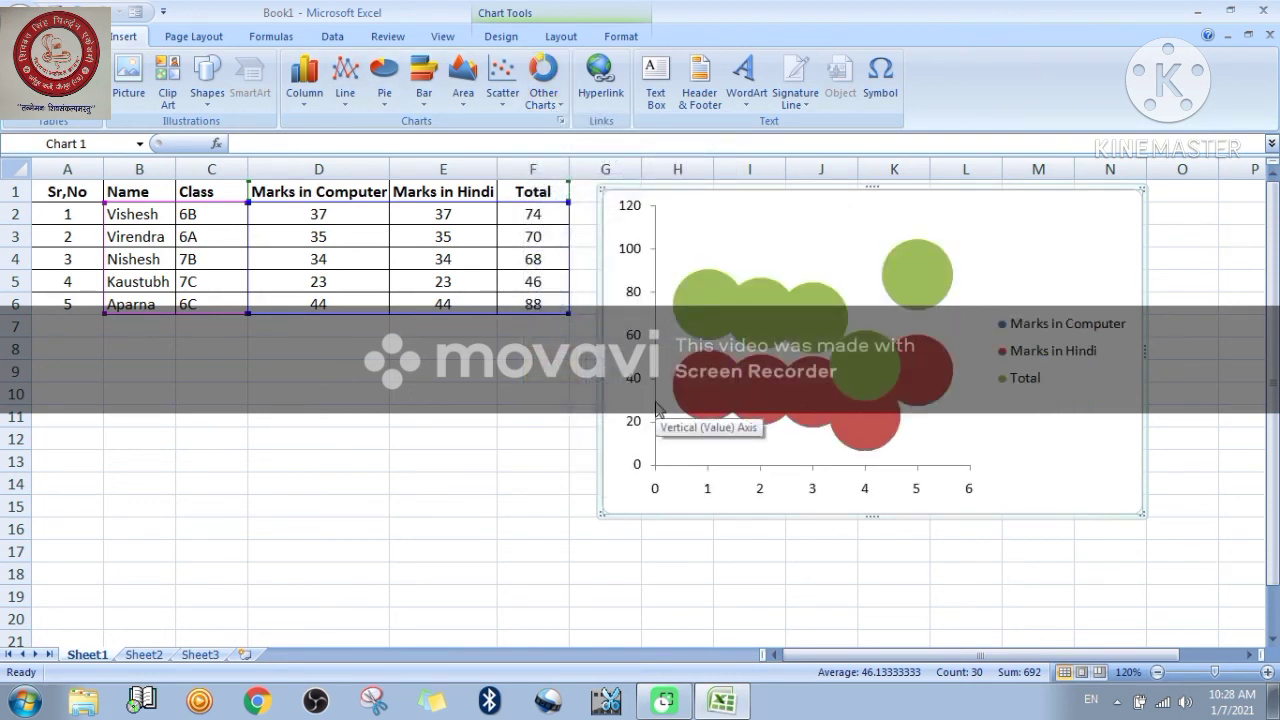
{"action": "left_click", "coordinate": [543, 92]}
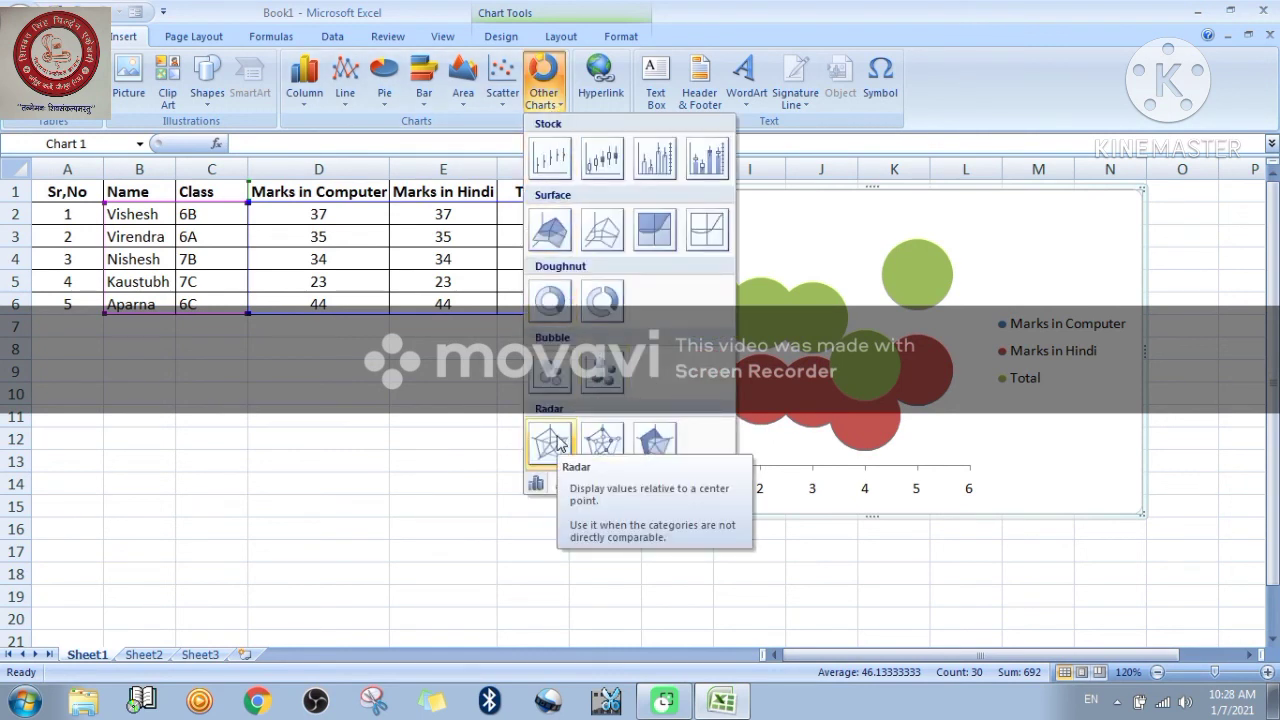
{"action": "left_click", "coordinate": [551, 441]}
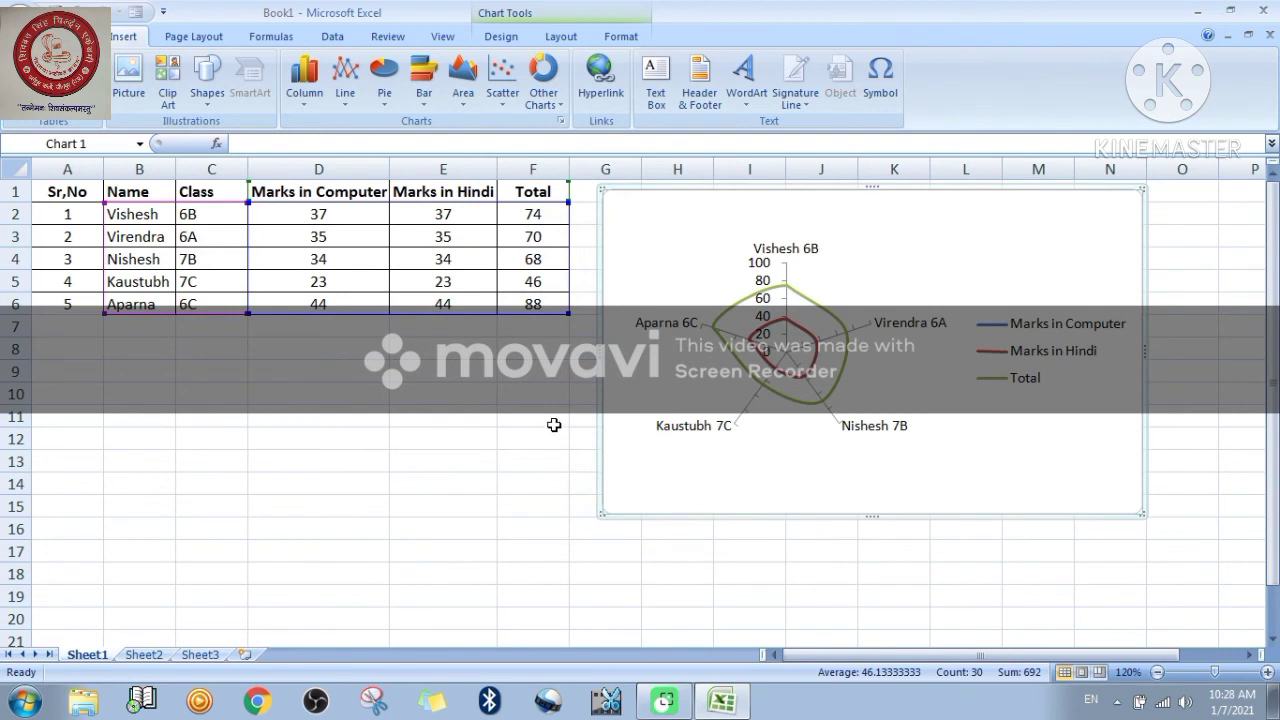